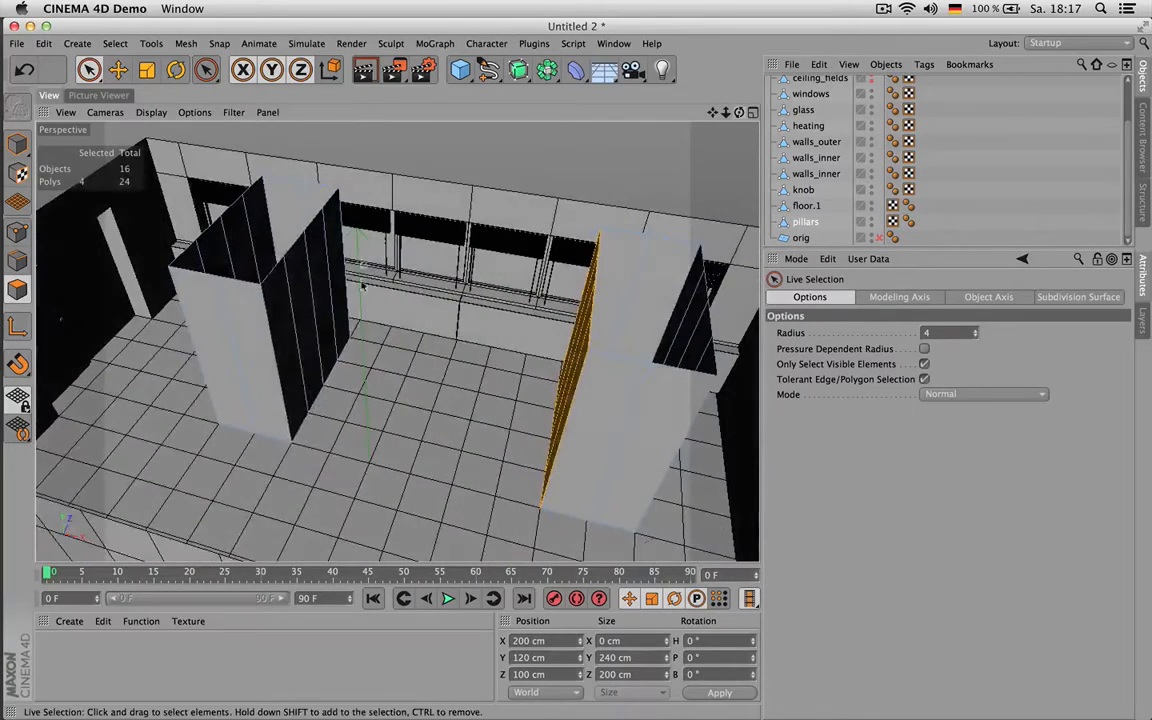
Step: Move the +X long sides of both pillars together 50 cm inward, bringing the selection's X position to 50 cm
click(332, 289)
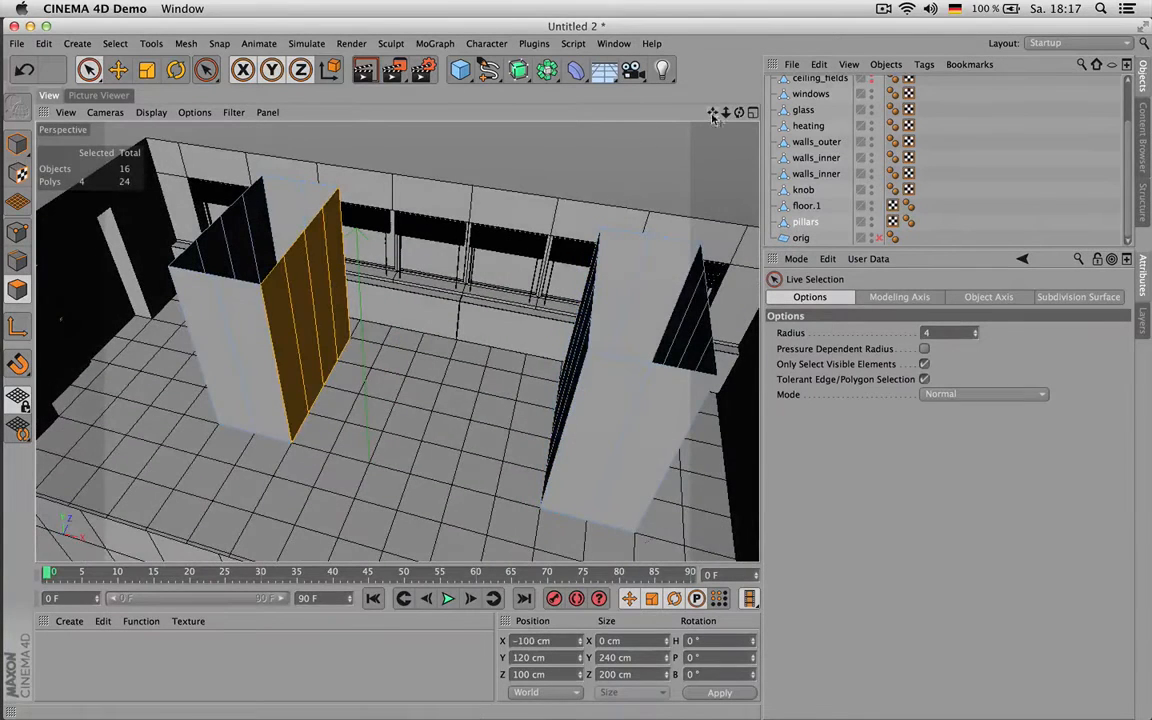
drag(712, 112, 615, 80)
alt+drag(710, 157, 610, 250)
shift+click(502, 349)
shift+click(548, 306)
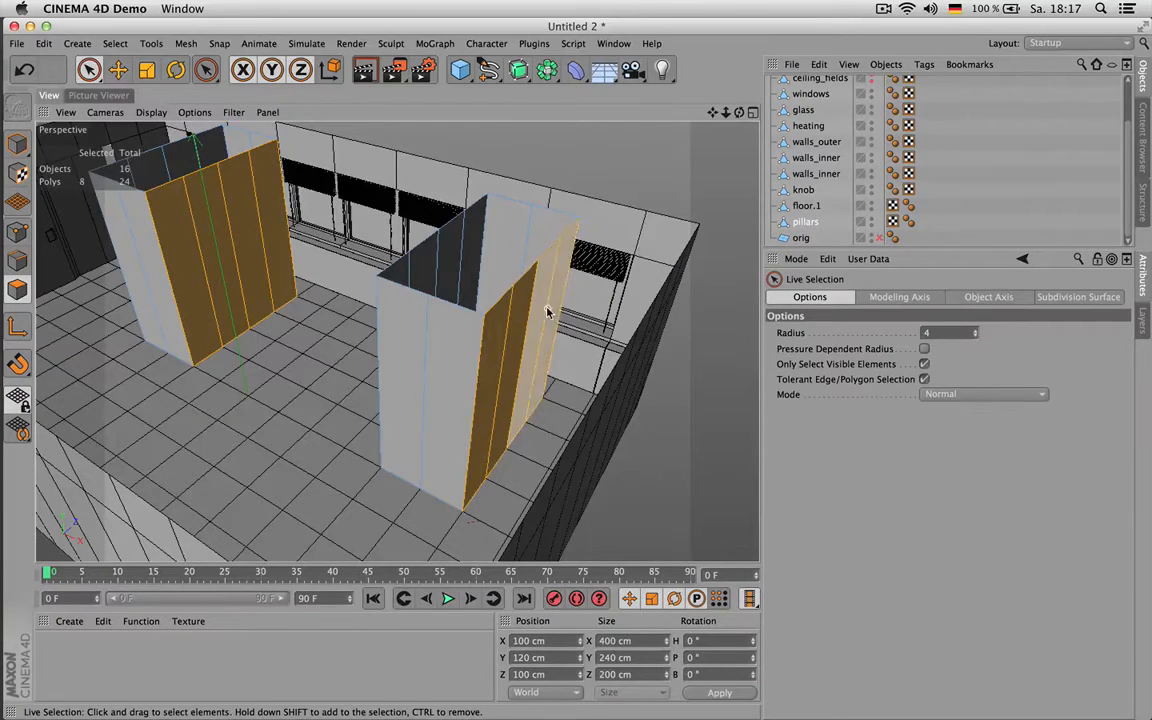
key(e)
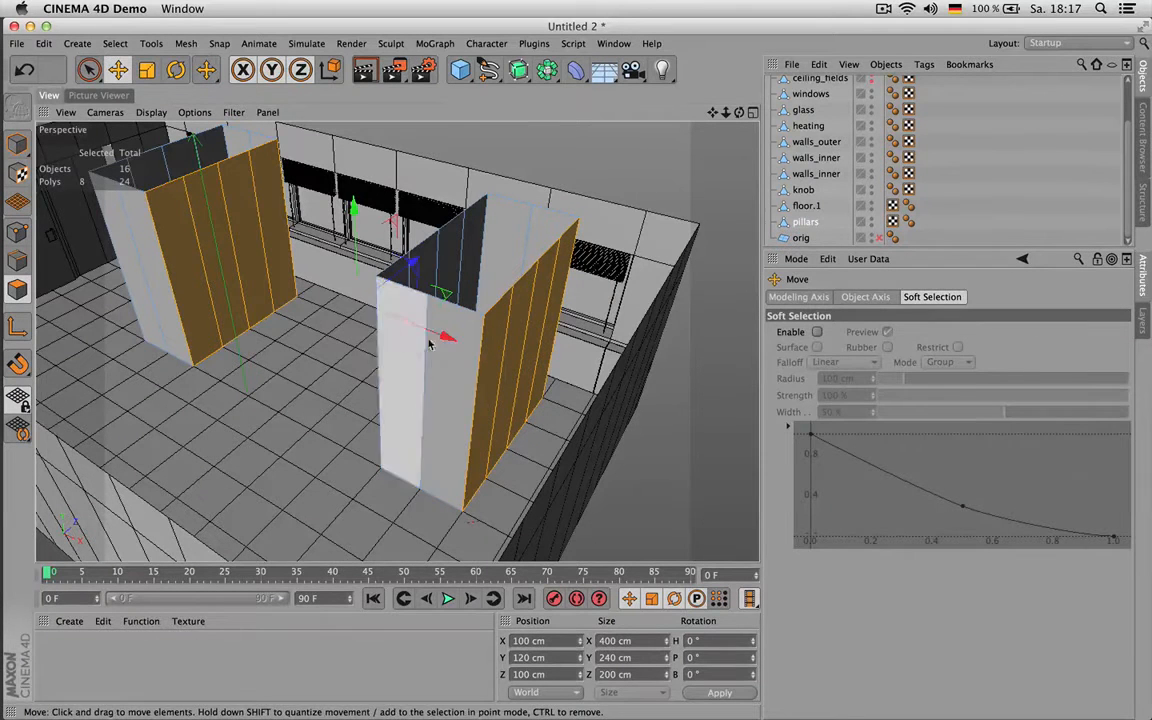
drag(447, 341, 410, 322)
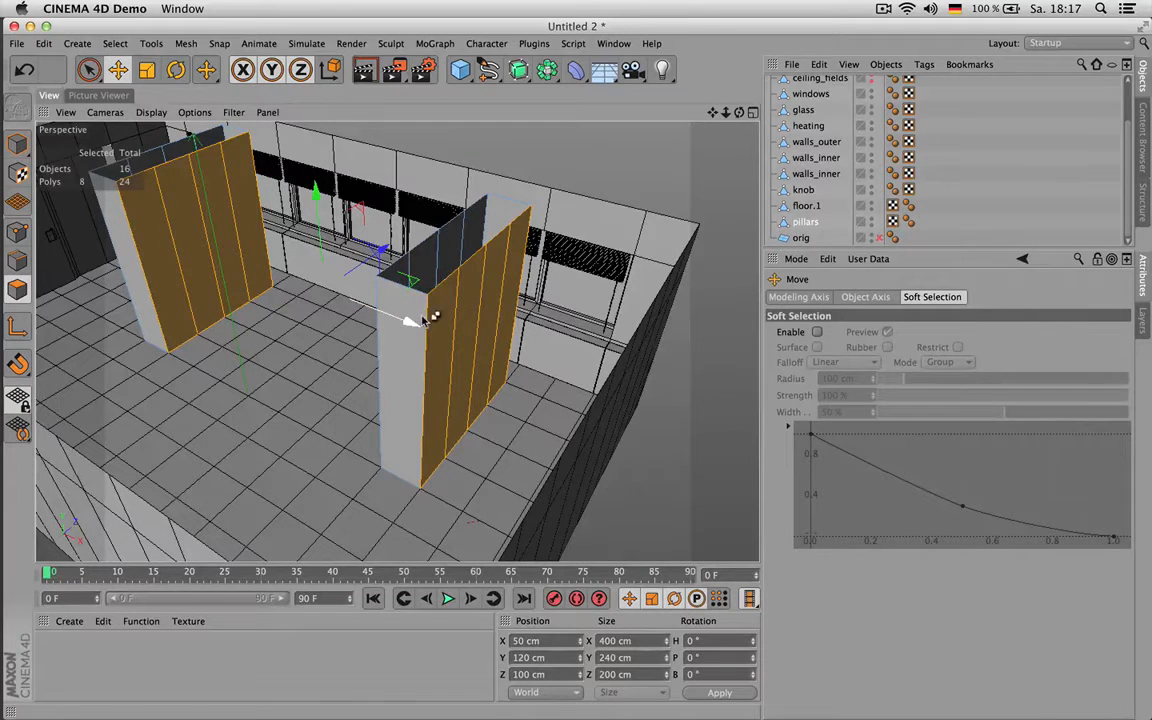
Step: Run Optimize on all polygons of the pillars object, then deselect the object
key(super+a)
key(u)
key(o)
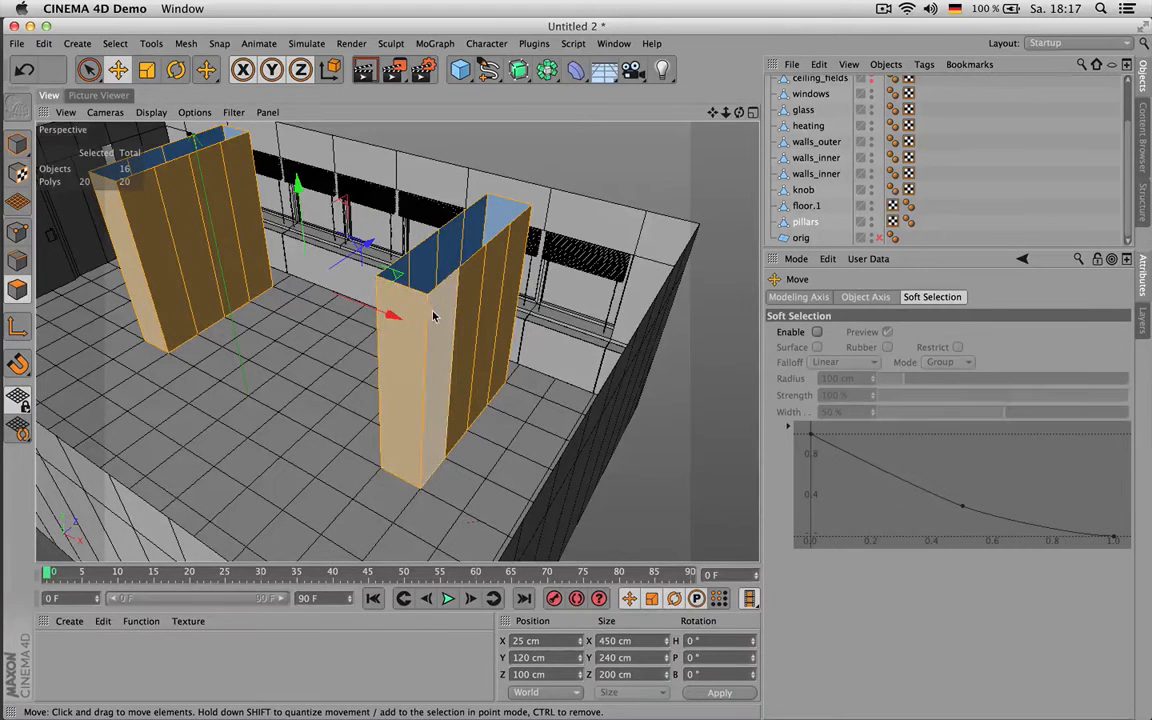
click(977, 170)
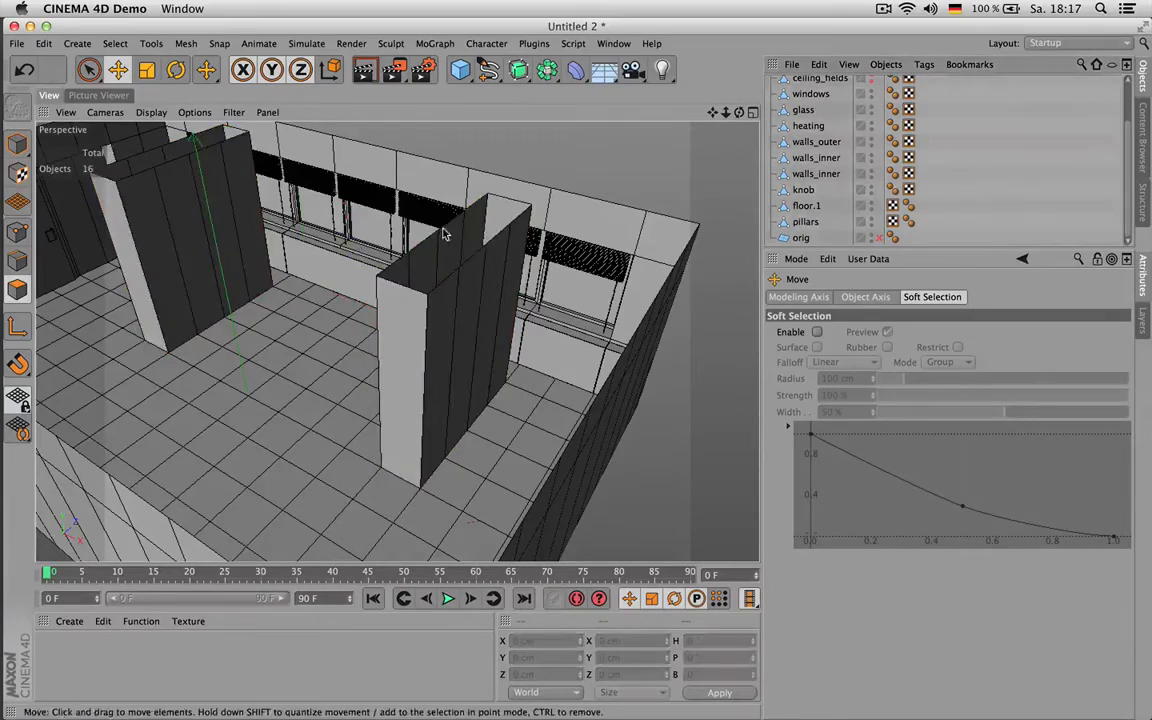
Step: Examine the narrowed pillars in the room from several angles and look at the finished office render for reference
drag(712, 113, 864, 181)
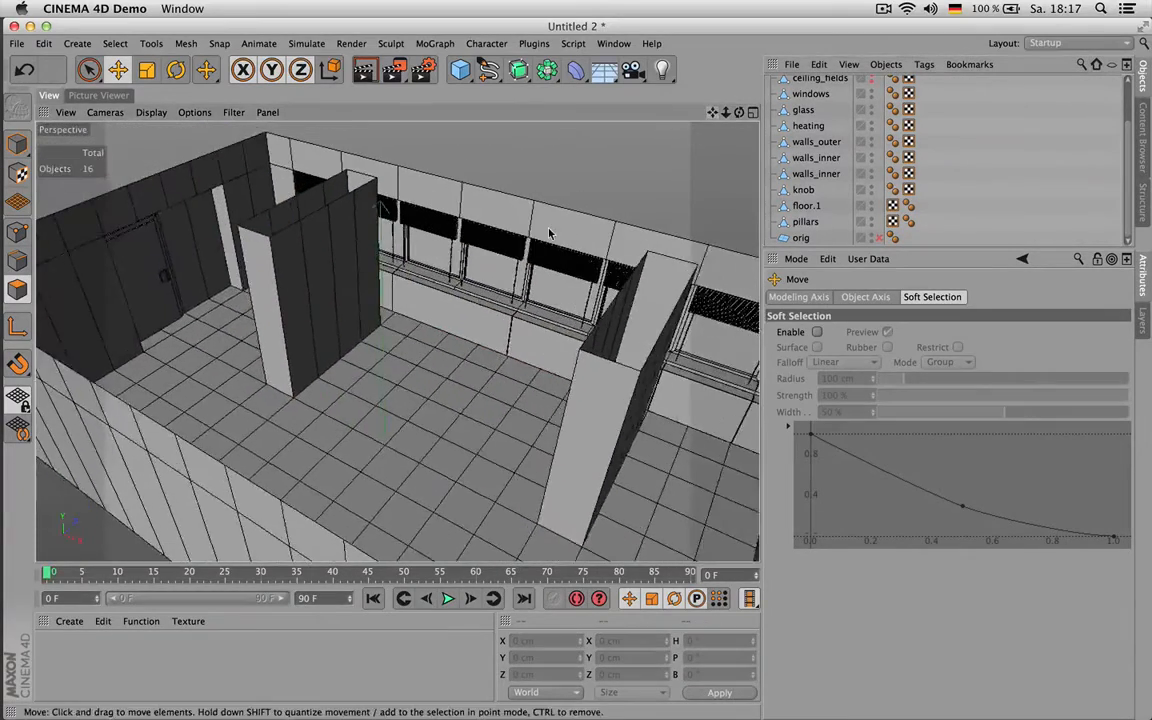
scroll(573, 226, up, 3)
drag(738, 113, 538, 237)
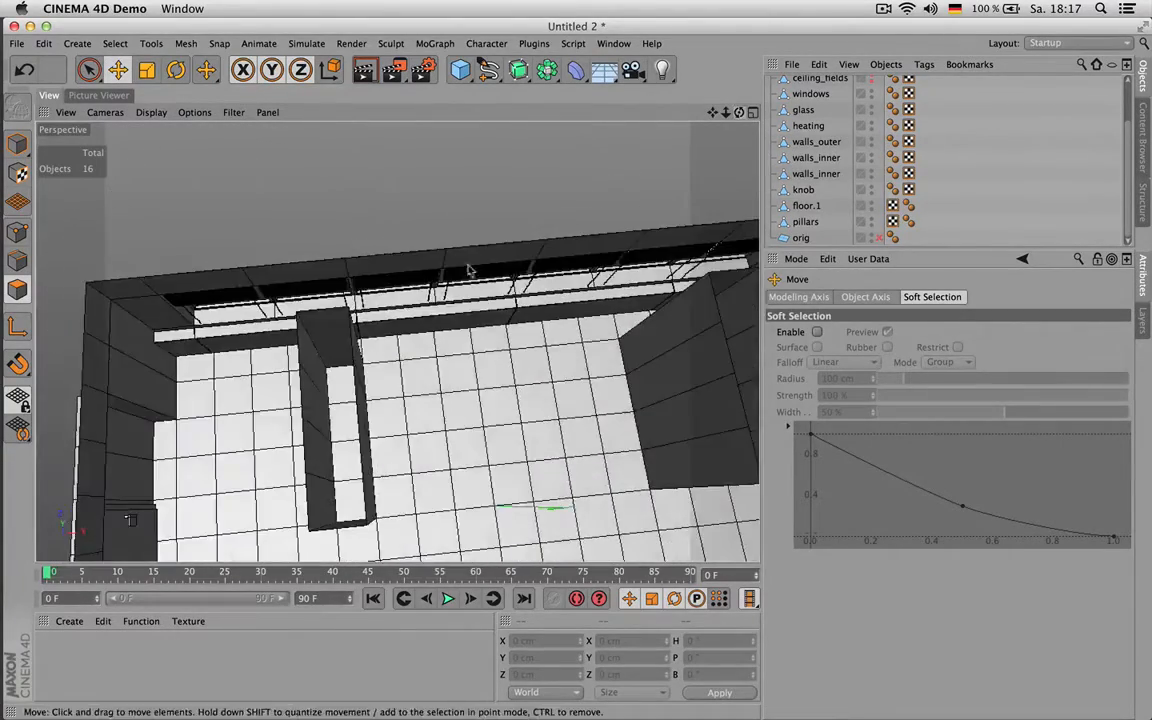
drag(739, 113, 489, 121)
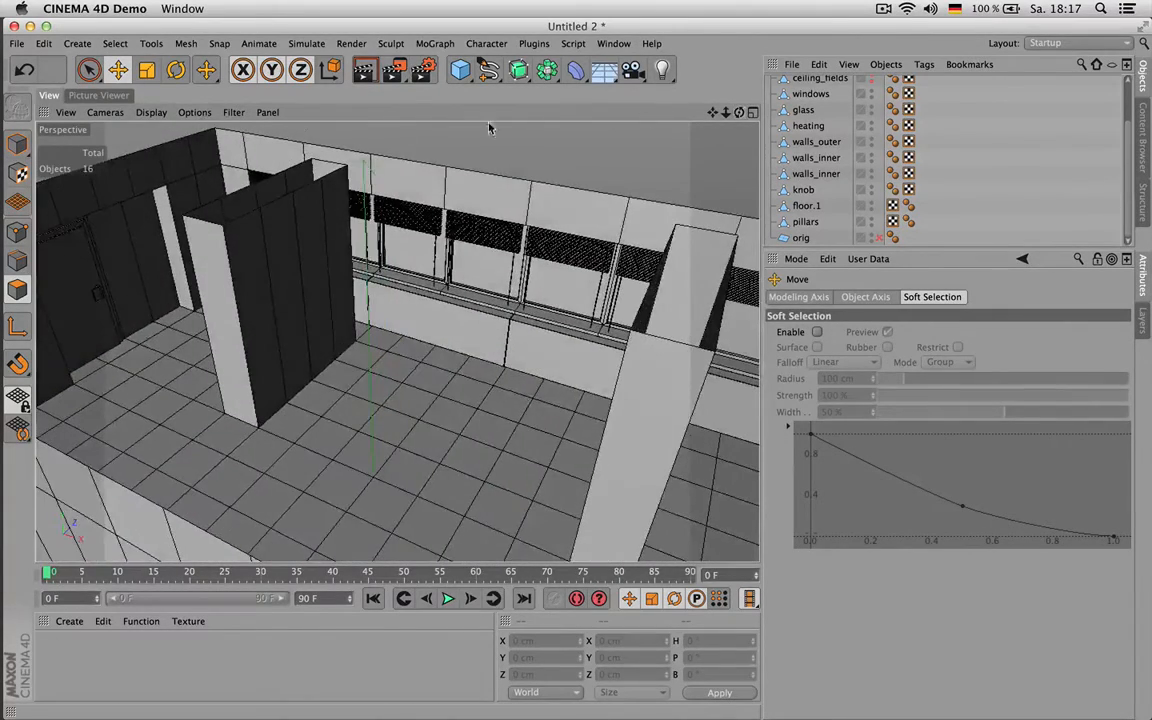
click(100, 95)
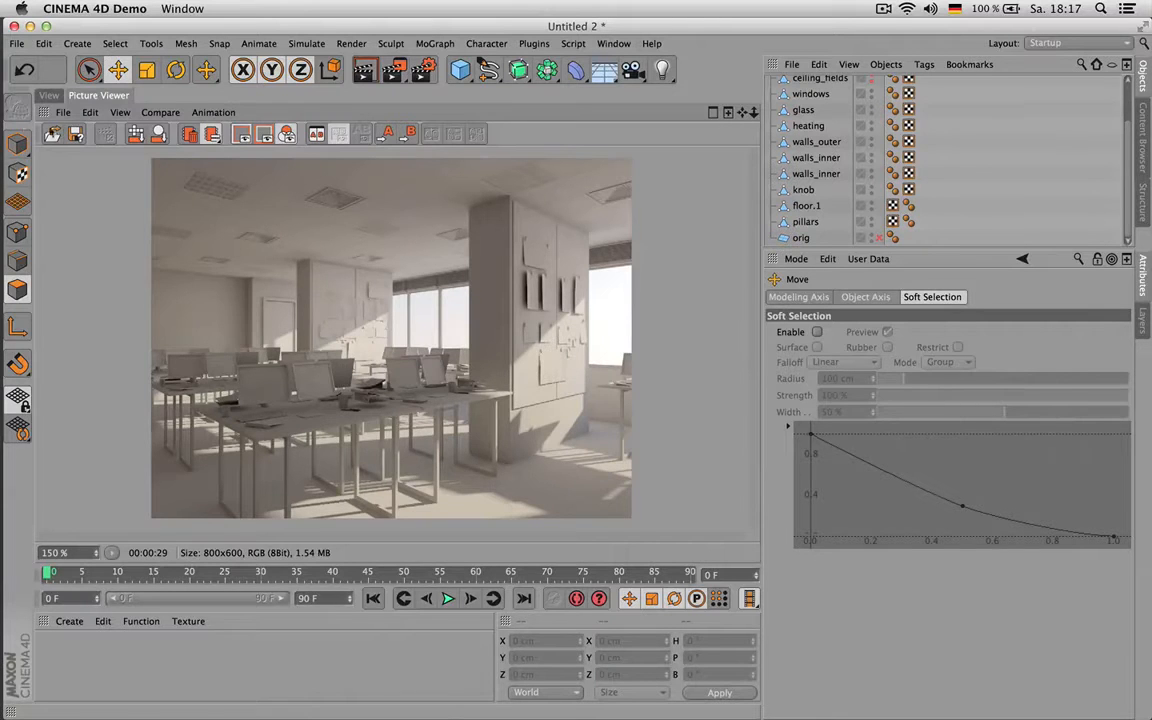
click(47, 96)
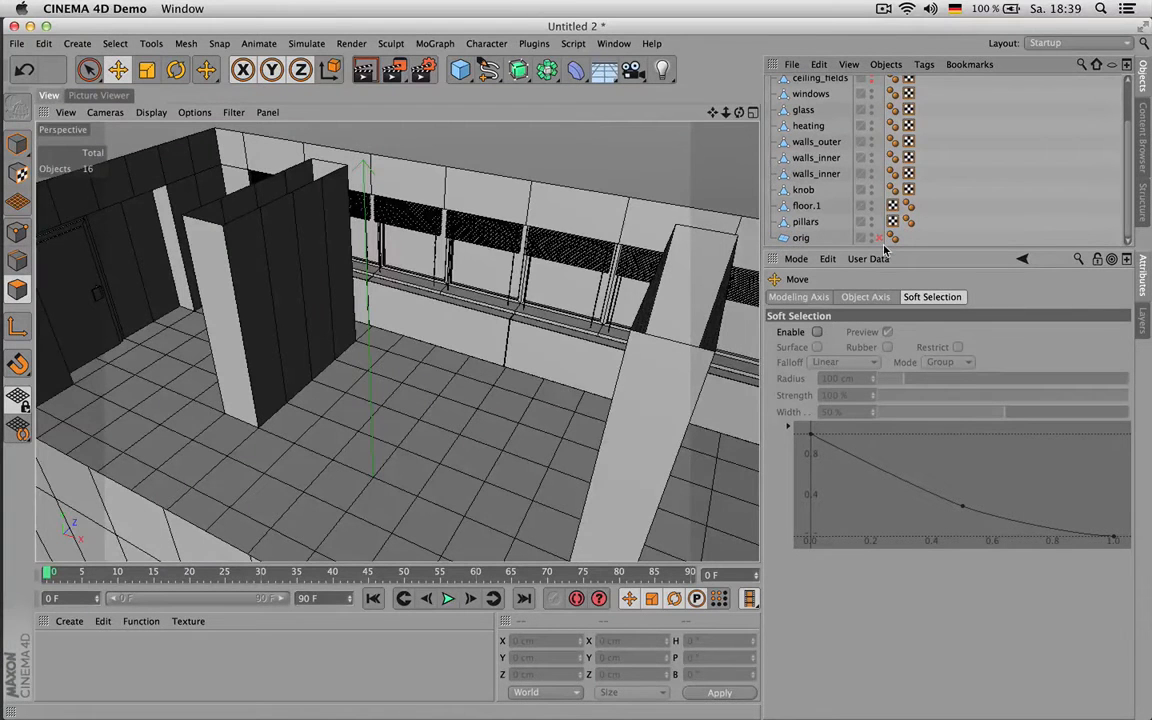
Step: Make the ceiling_fields object visible in the editor and select it
alt+drag(700, 440, 535, 244)
alt+right_drag(526, 321, 549, 327)
alt+drag(549, 327, 496, 316)
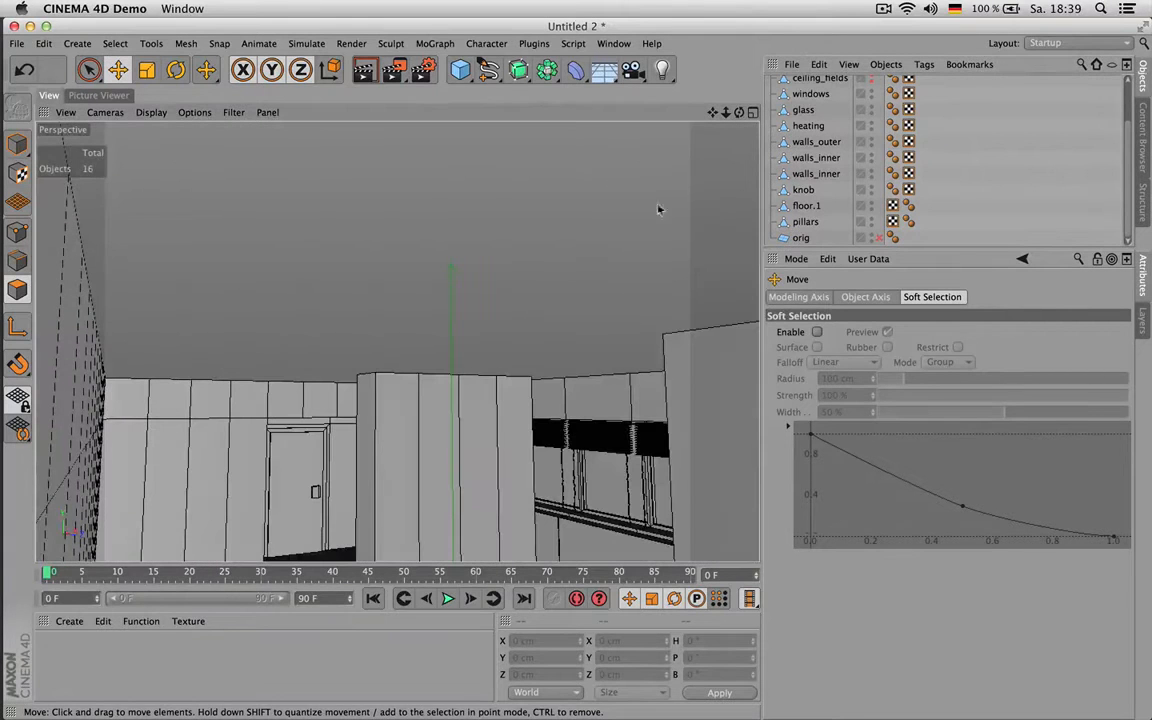
scroll(880, 122, up, 3)
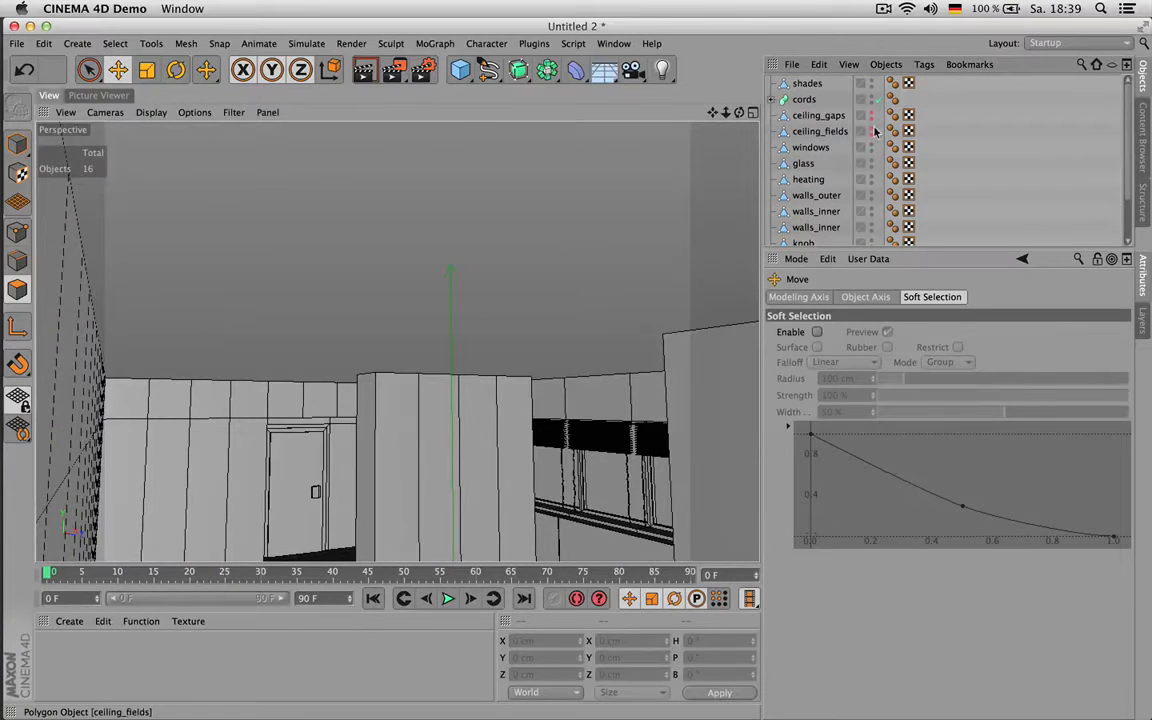
click(871, 131)
click(787, 131)
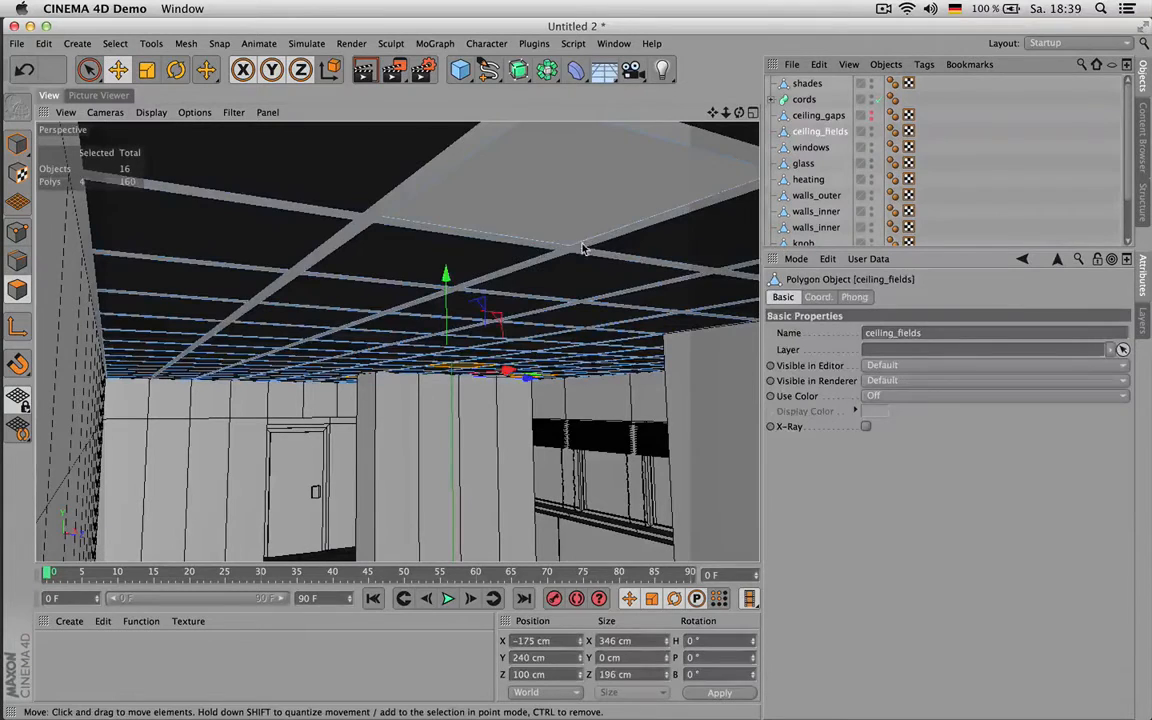
Step: Compare the ceiling_fields grid with the pillar positions from above, hiding ceiling_fields temporarily and showing it again
alt+drag(550, 228, 509, 326)
scroll(509, 326, down, 5)
alt+drag(470, 283, 420, 290)
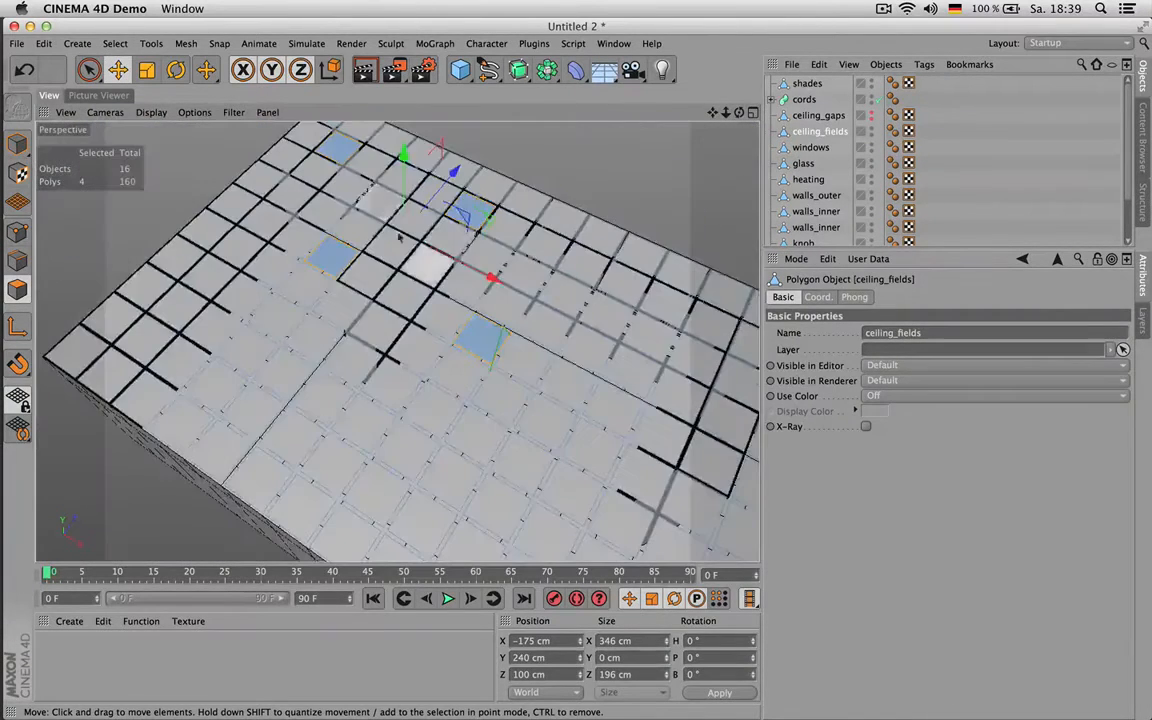
key(F2)
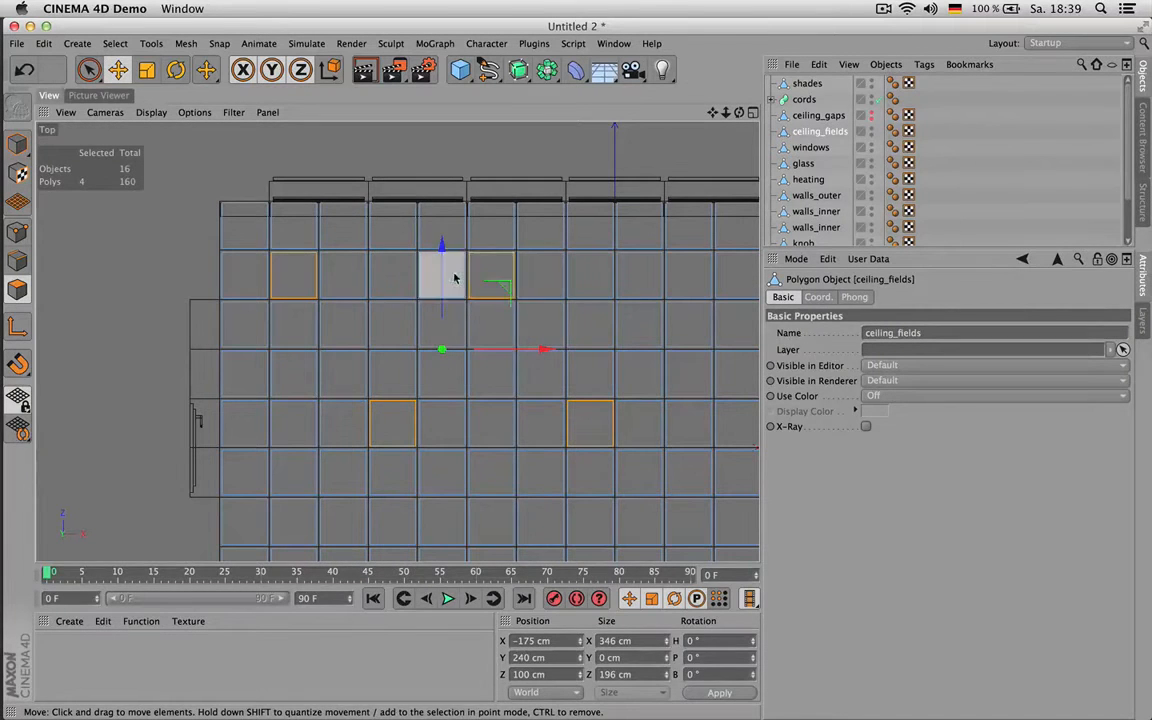
double_click(871, 129)
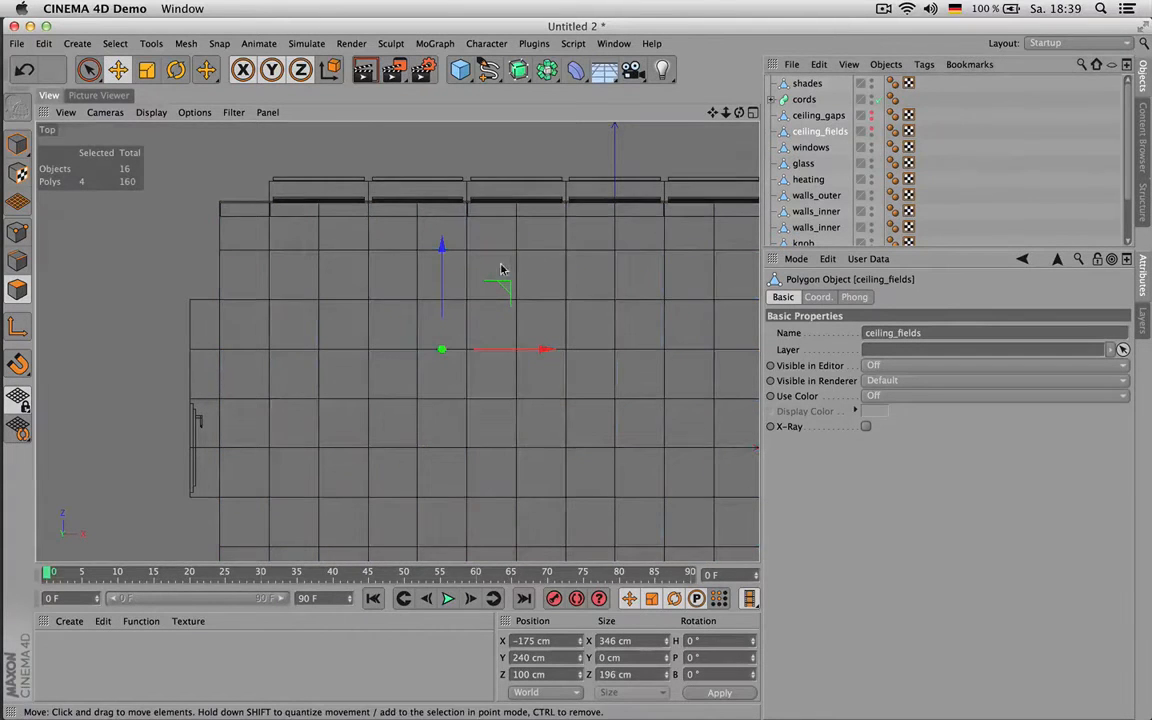
key(F1)
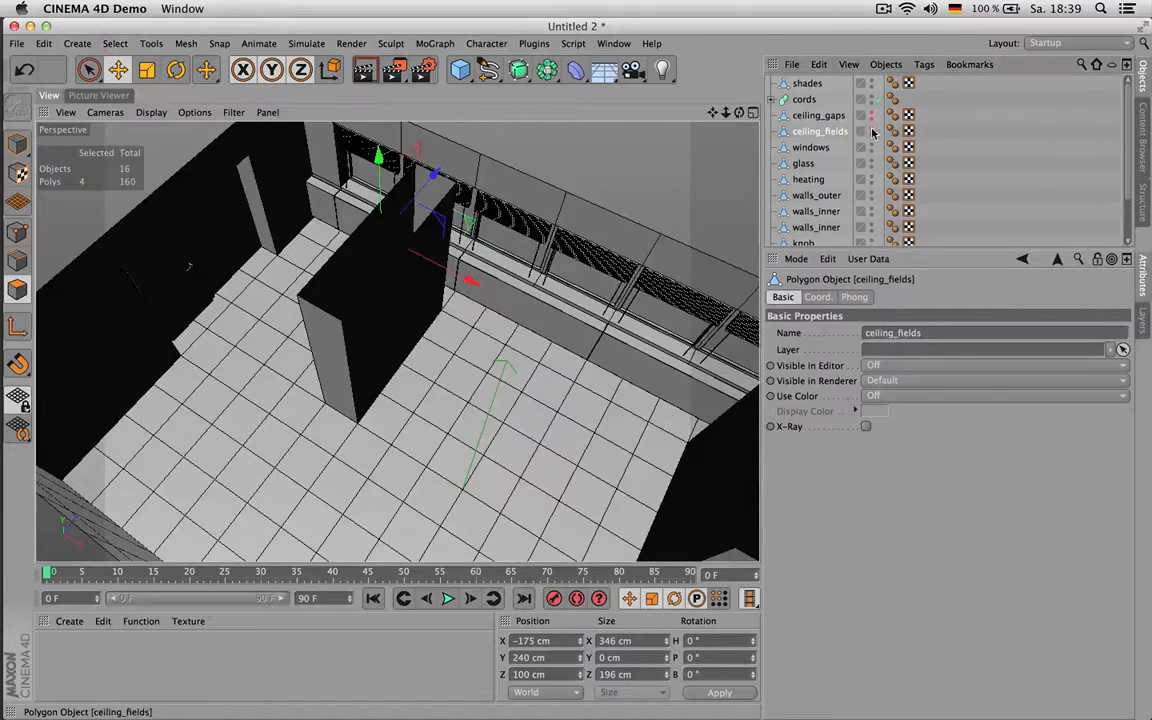
click(871, 131)
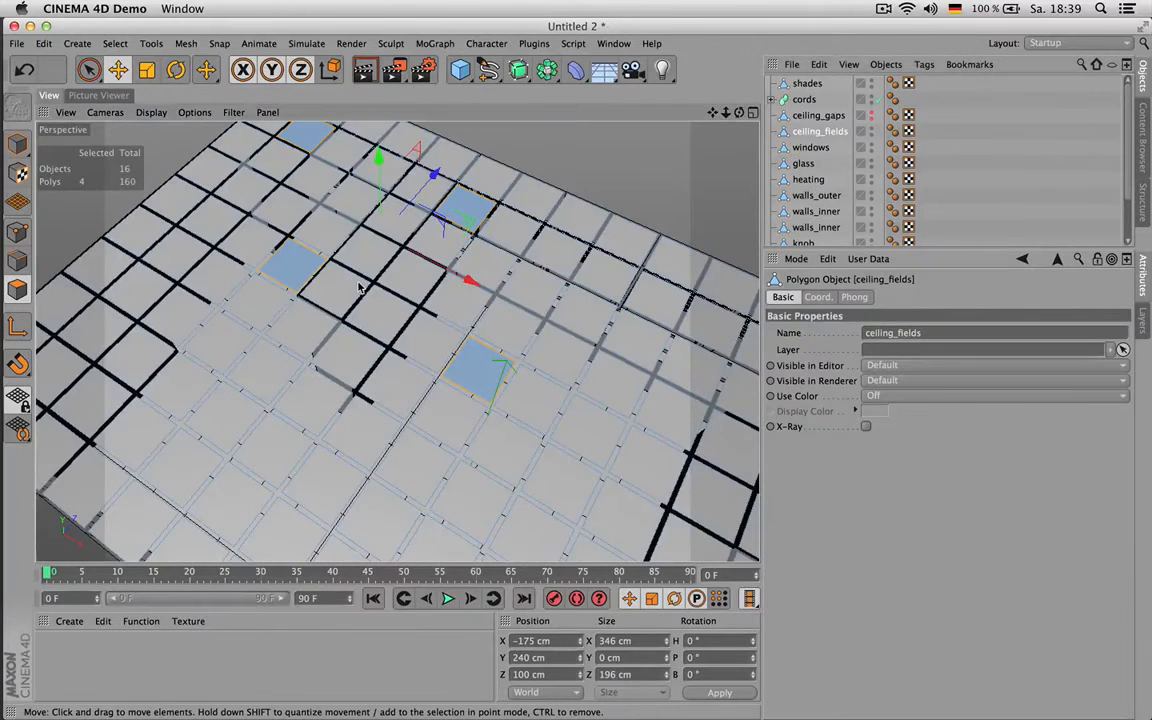
Step: Delete the four ceiling_fields polygons directly above each of the two pillars, using the finished render as reference
key(9)
drag(338, 296, 390, 168)
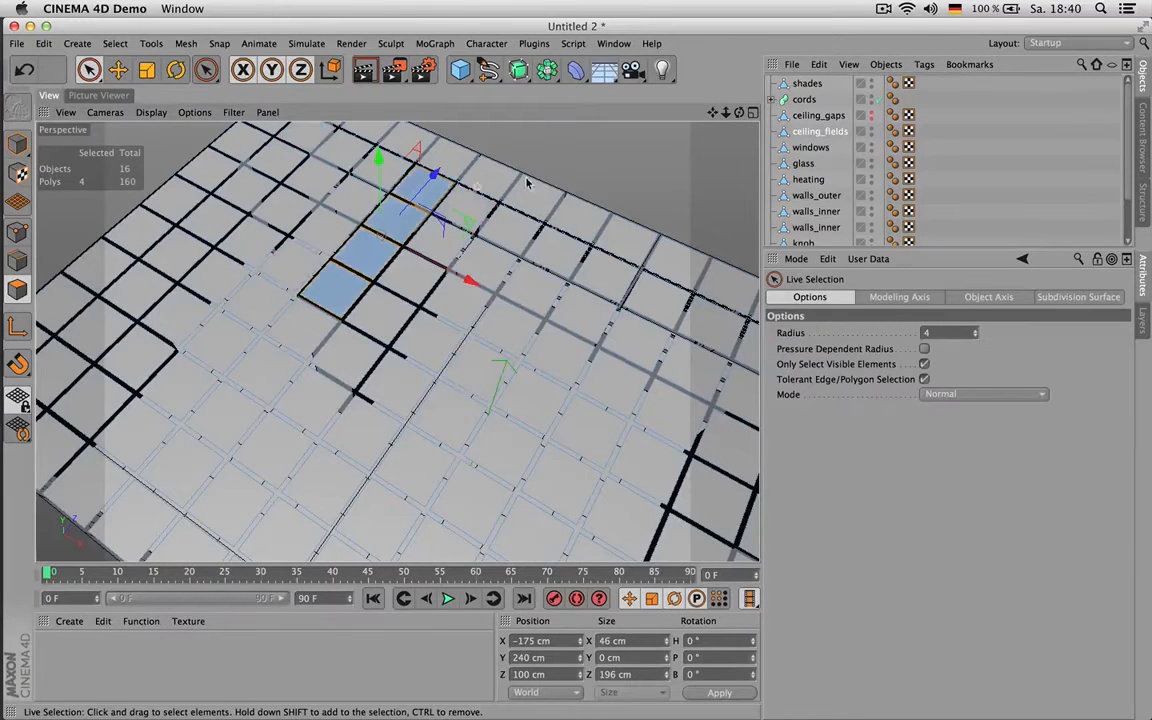
alt+drag(396, 341, 396, 341)
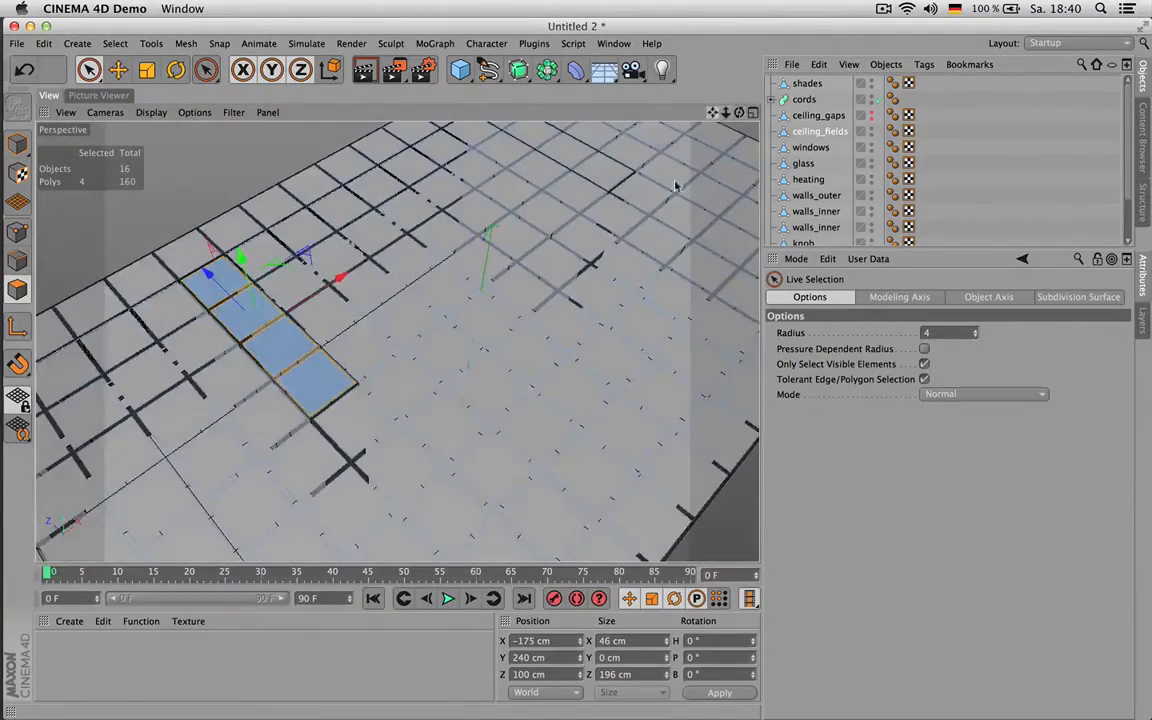
drag(712, 114, 562, 294)
scroll(458, 378, up, 5)
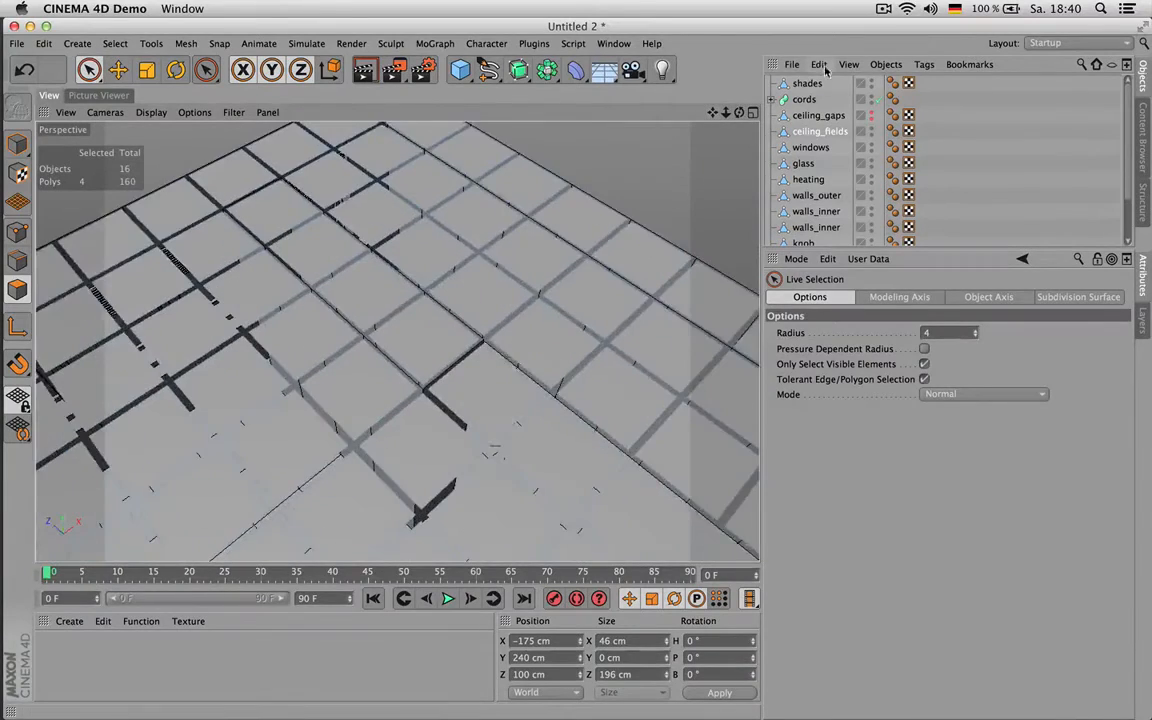
alt+drag(396, 341, 396, 341)
mouse_move(488, 178)
mouse_down()
mouse_move(424, 342)
mouse_move(428, 298)
mouse_up()
drag(713, 112, 750, 196)
scroll(640, 239, up, 3)
drag(713, 112, 843, 83)
scroll(655, 154, down, 3)
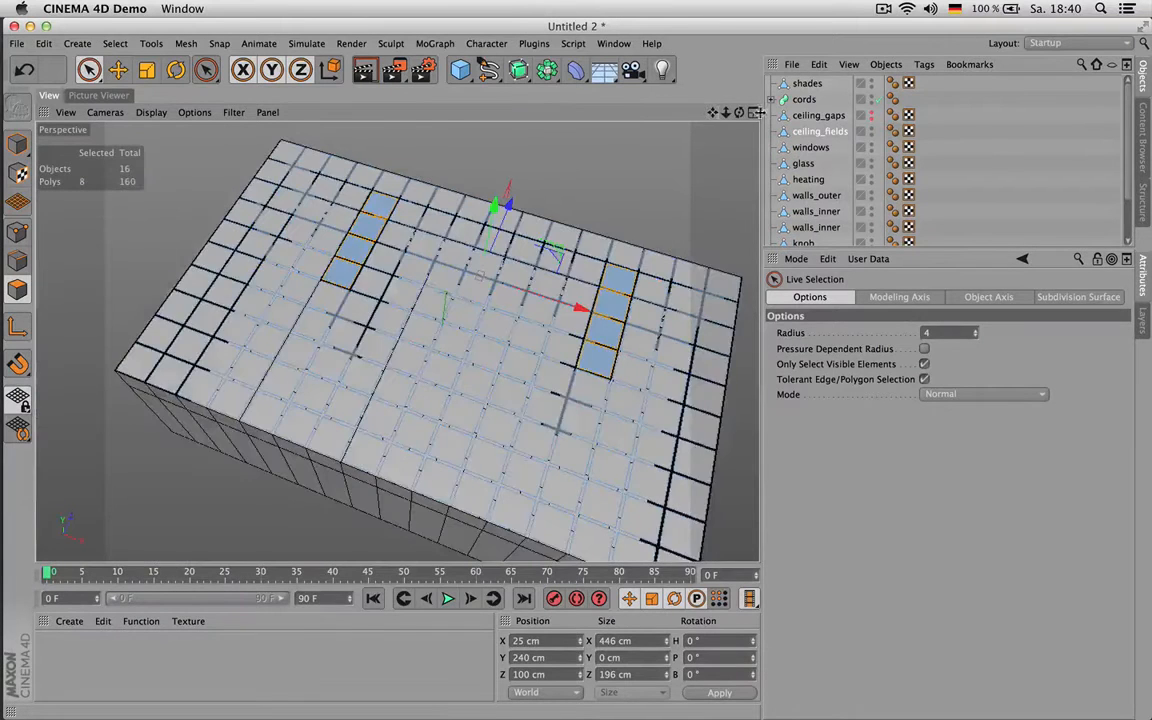
drag(711, 114, 643, 124)
scroll(540, 241, up, 1)
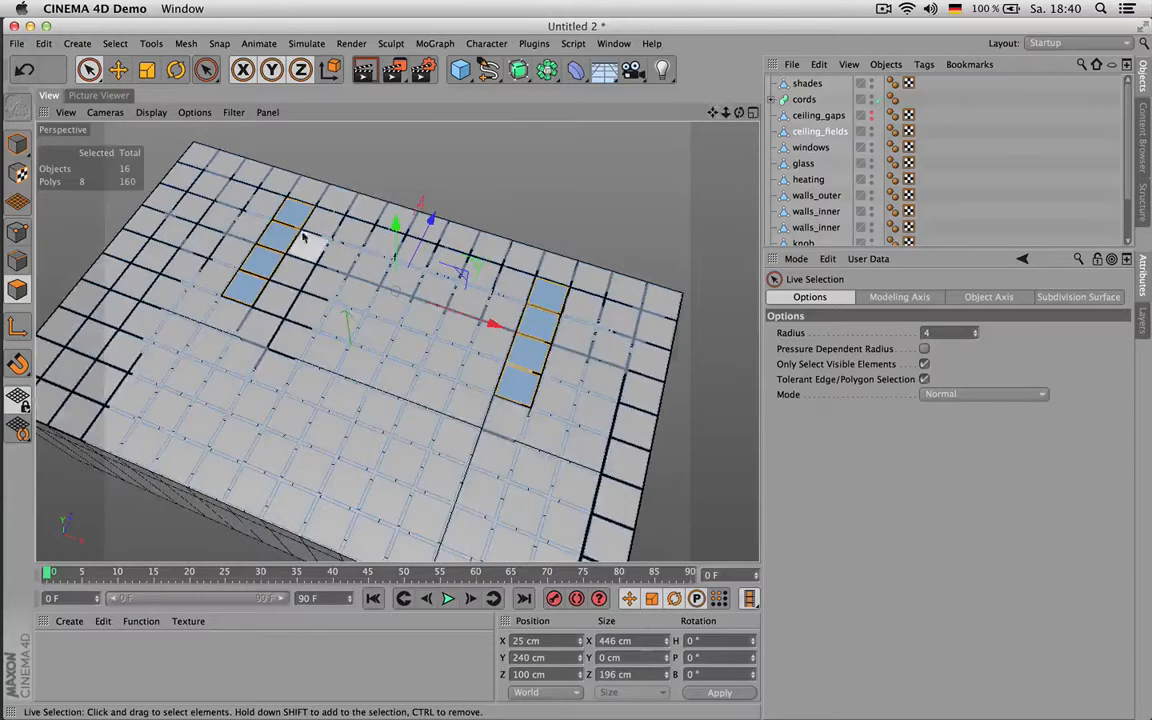
click(110, 95)
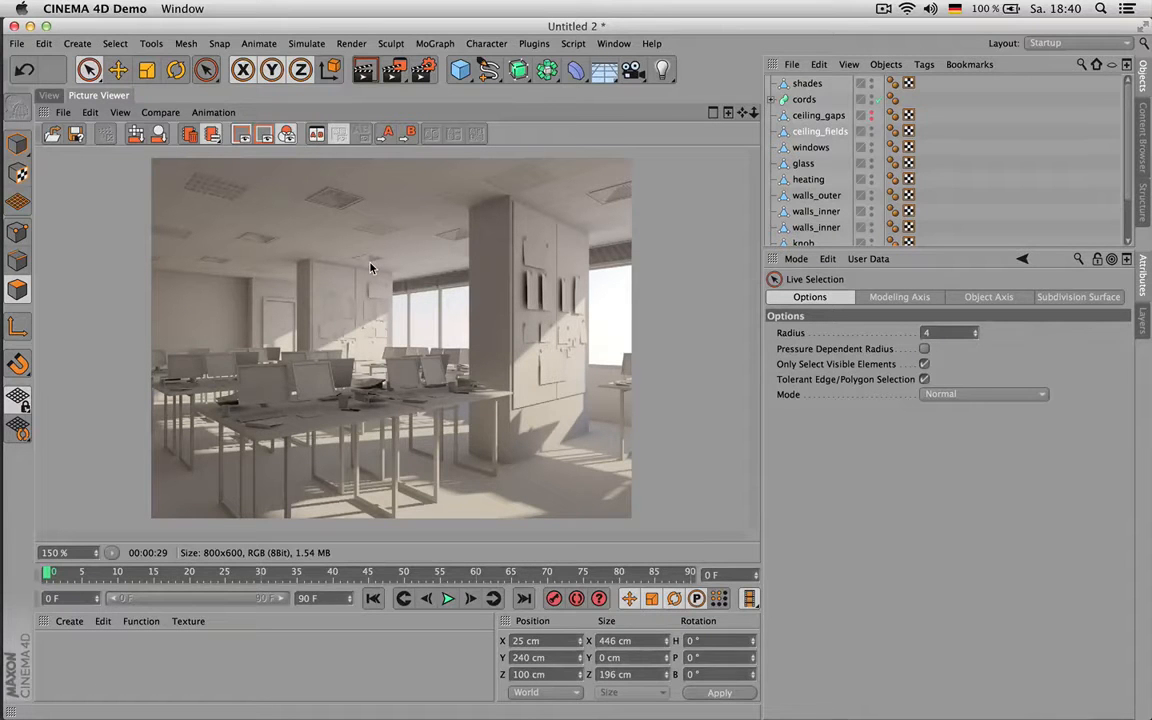
click(49, 95)
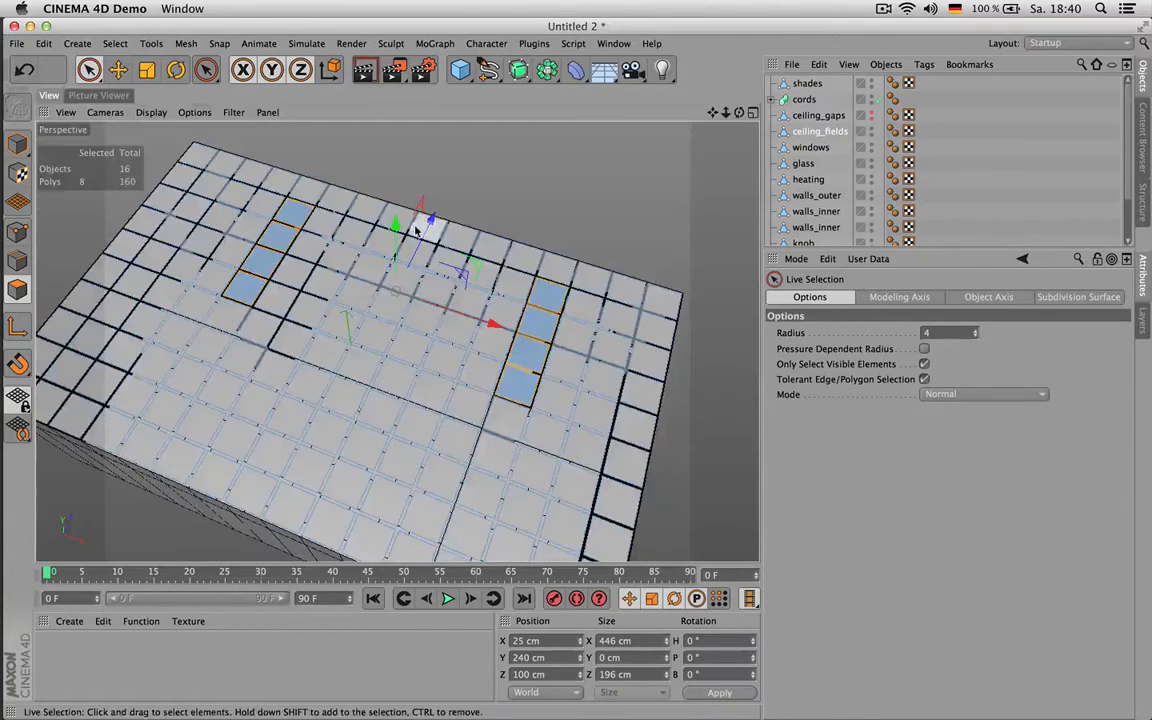
drag(739, 112, 800, 140)
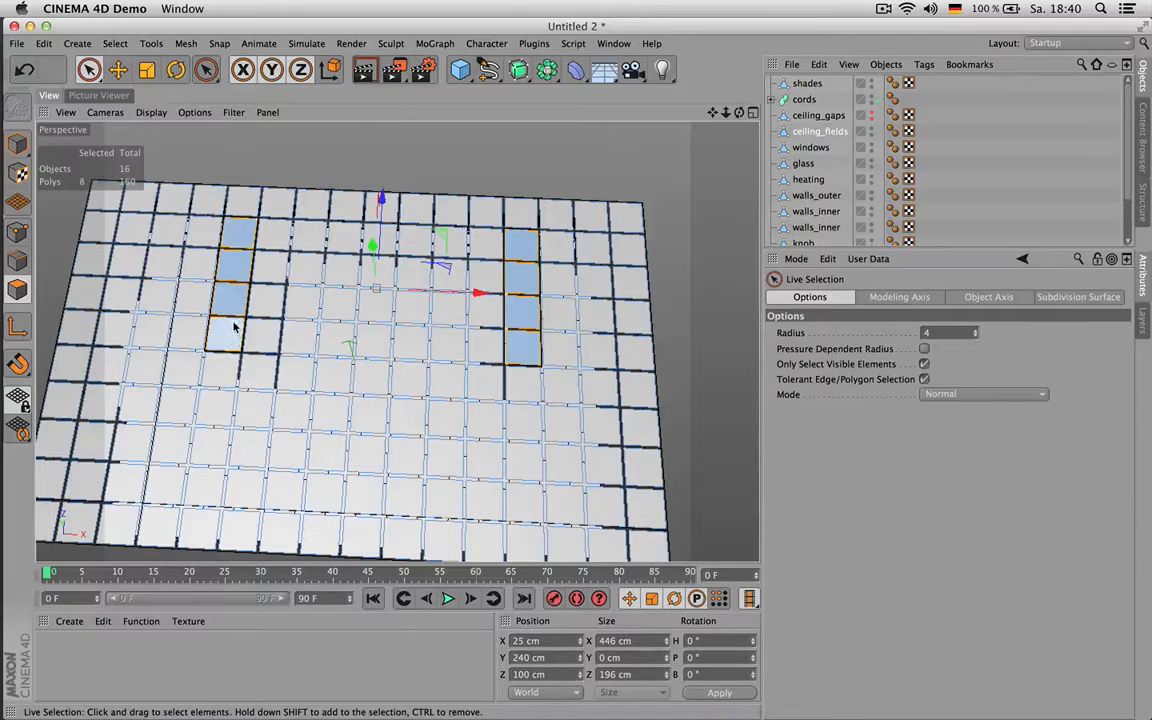
key(Delete)
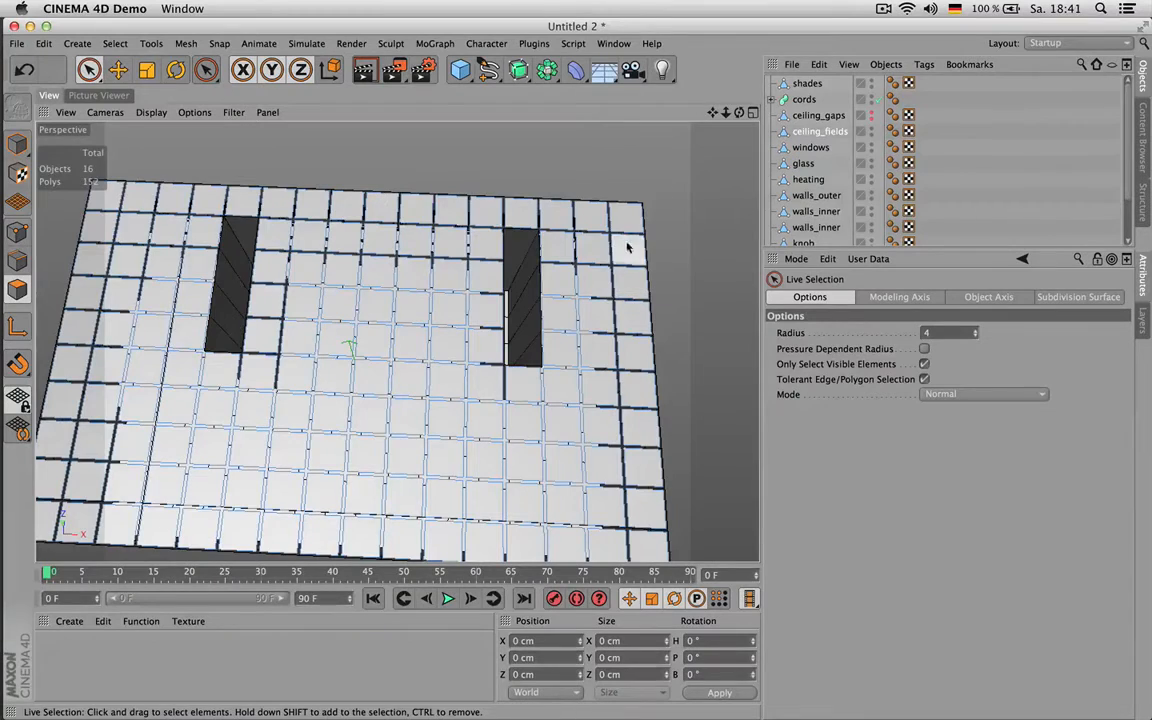
Step: Select eight evenly spaced ceiling fields in two rows of four, one near the windows and one just past the pillars' inner ends
mouse_move(742, 114)
mouse_down()
mouse_move(660, 114)
mouse_move(739, 114)
mouse_up()
click(265, 400)
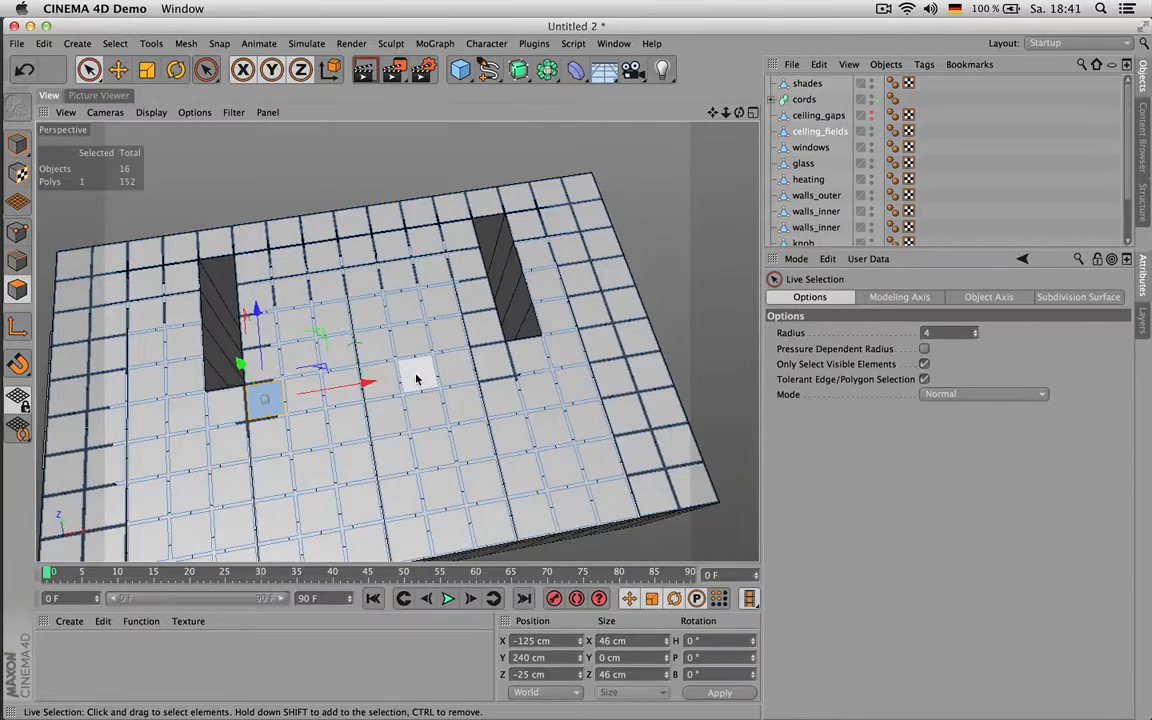
shift+click(417, 377)
shift+click(563, 349)
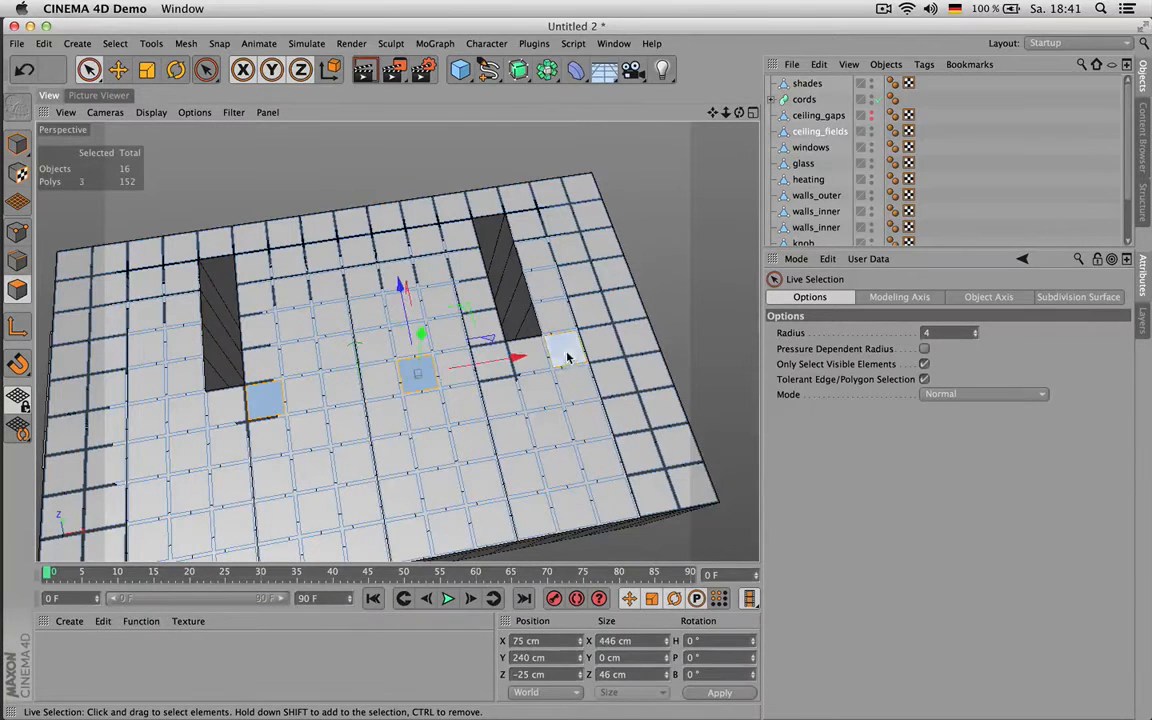
shift+click(528, 230)
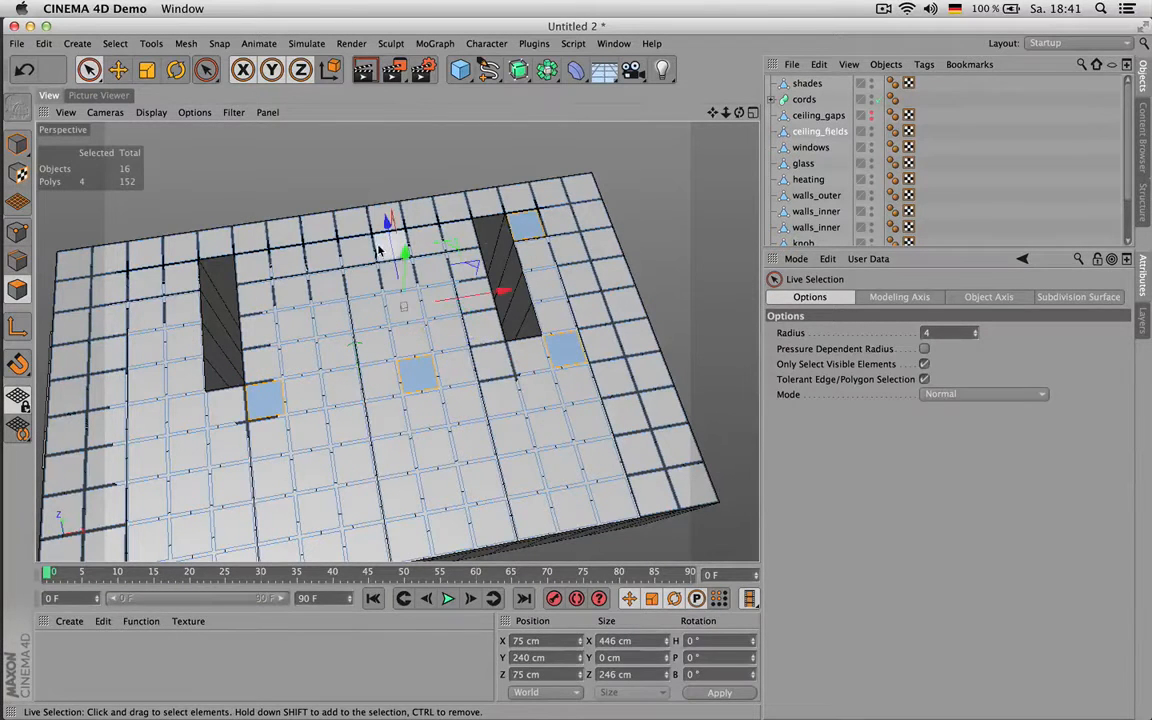
shift+click(391, 247)
shift+click(252, 264)
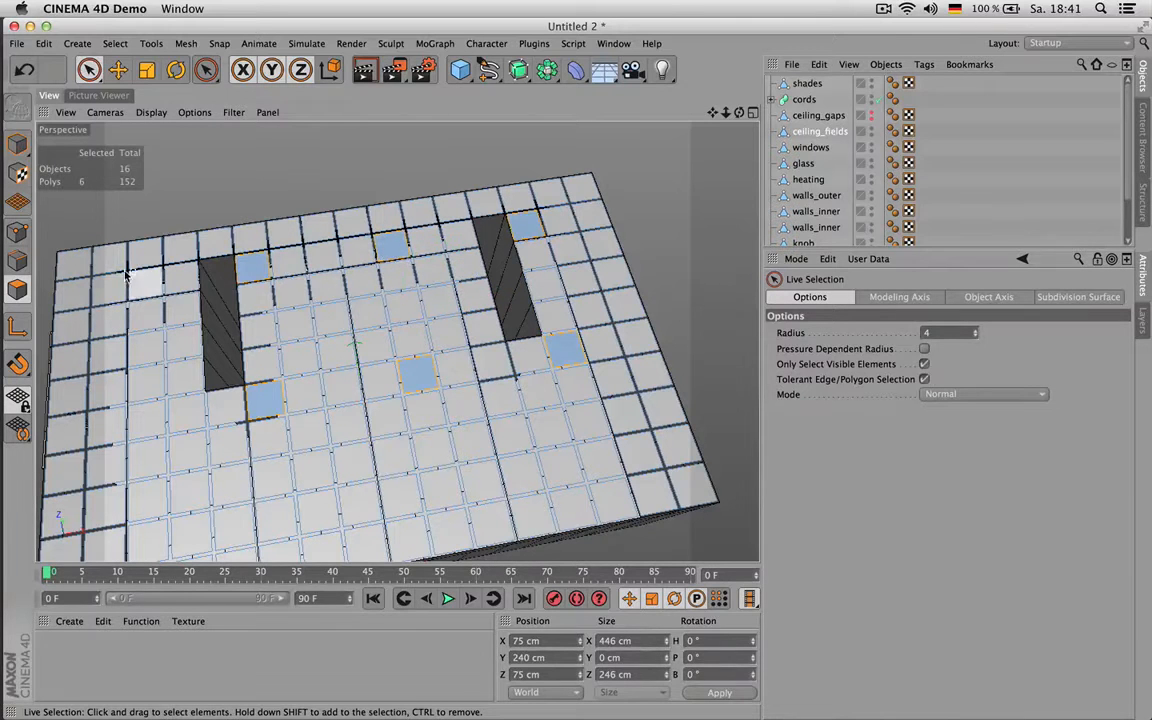
shift+click(112, 288)
shift+click(108, 430)
alt+drag(200, 345, 205, 292)
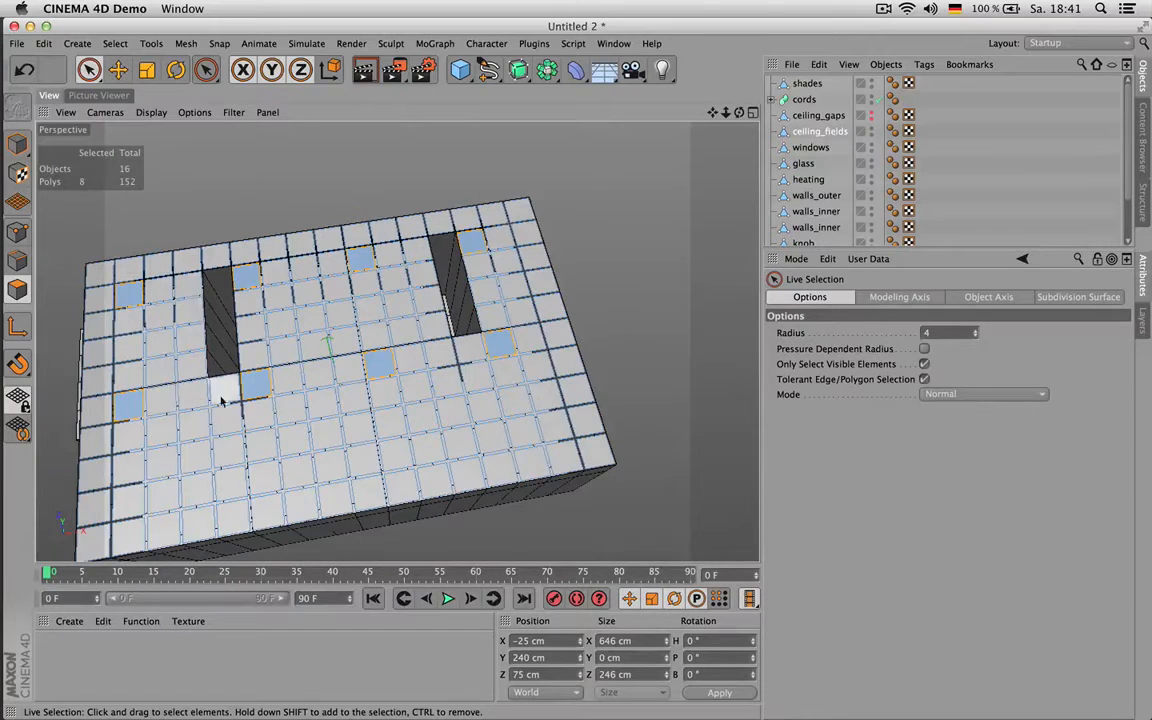
Step: Add four evenly spaced ceiling fields in a third row near the wall opposite the windows to the selection
shift+click(267, 509)
shift+click(129, 533)
shift+click(400, 490)
shift+click(527, 463)
alt+drag(575, 385, 513, 315)
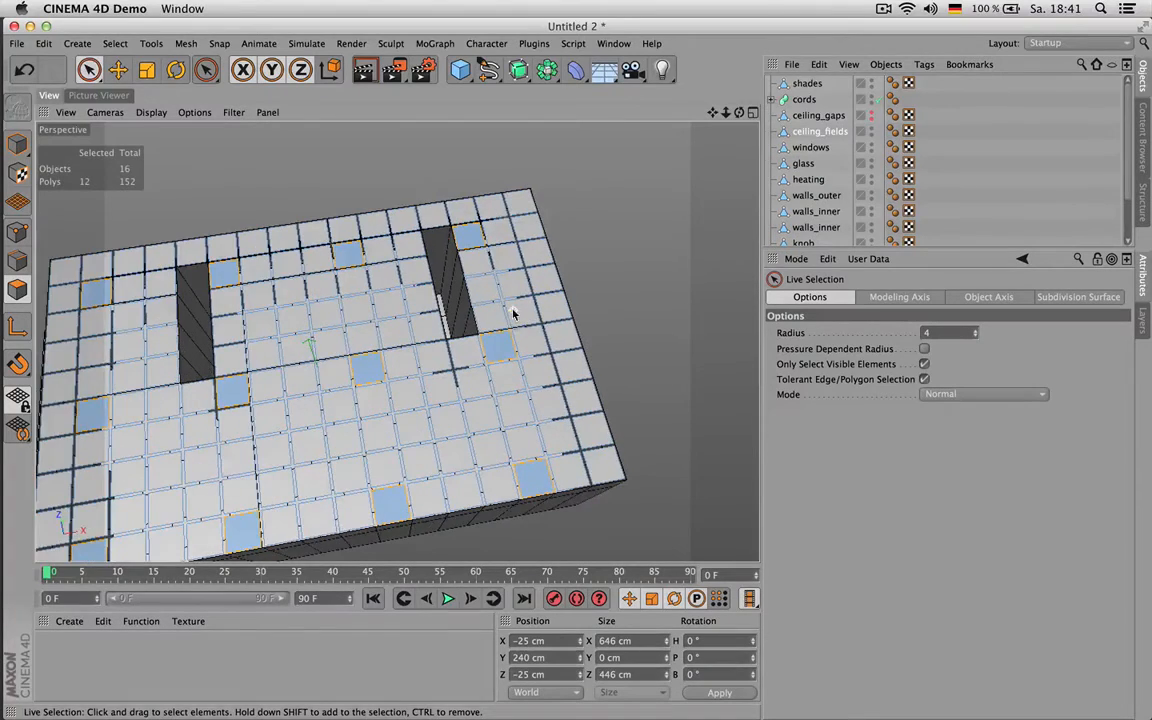
mouse_move(739, 113)
mouse_down()
mouse_move(716, 115)
mouse_move(738, 121)
mouse_up()
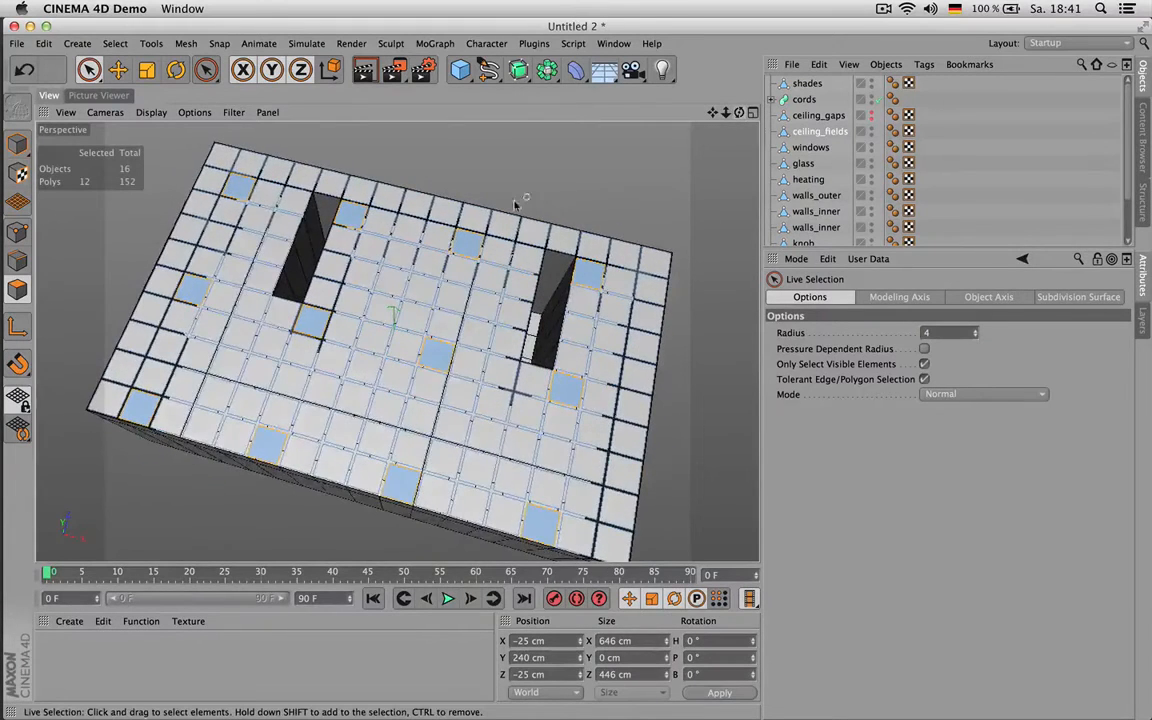
Step: Split the twelve selected ceiling fields into a separate polygon object and remove them from the original ceiling_fields
scroll(442, 208, up, 1)
scroll(446, 208, down, 2)
scroll(457, 207, up, 1)
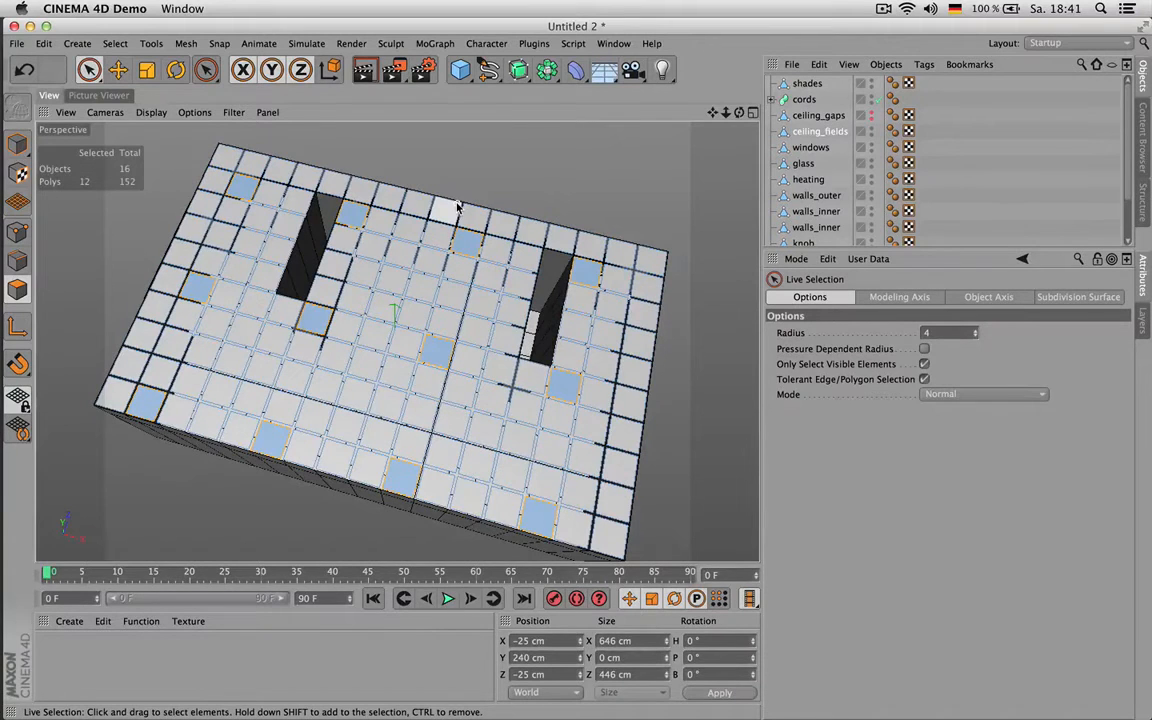
key(u)
key(p)
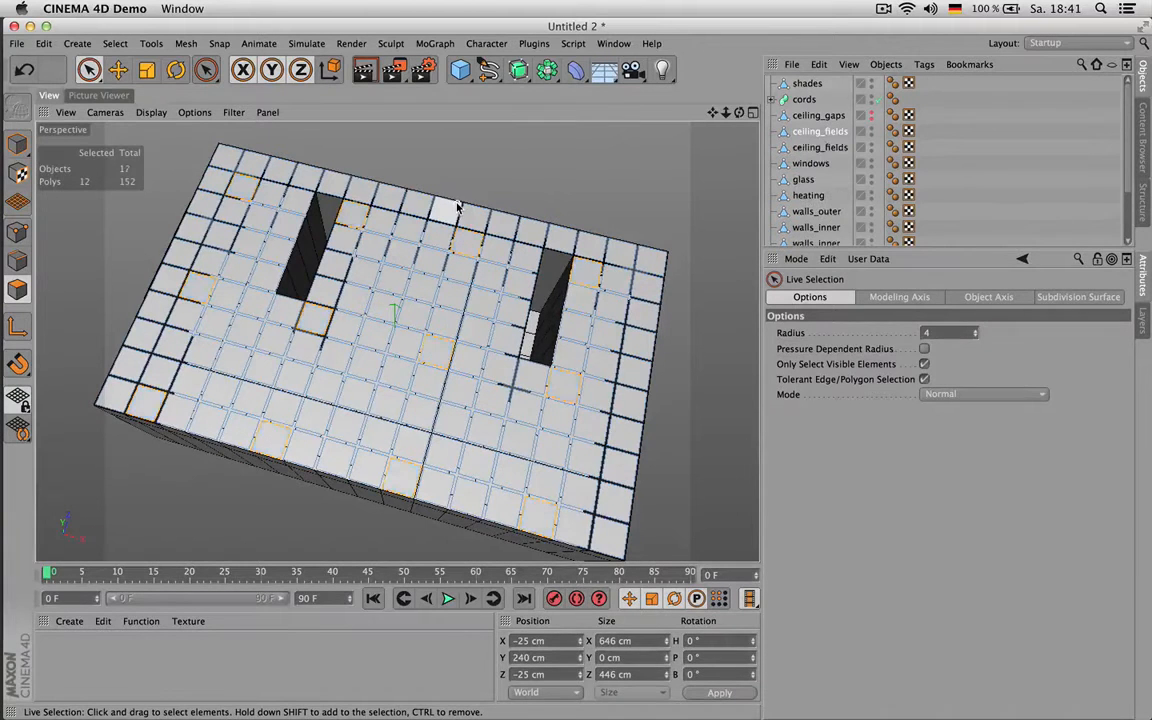
click(818, 148)
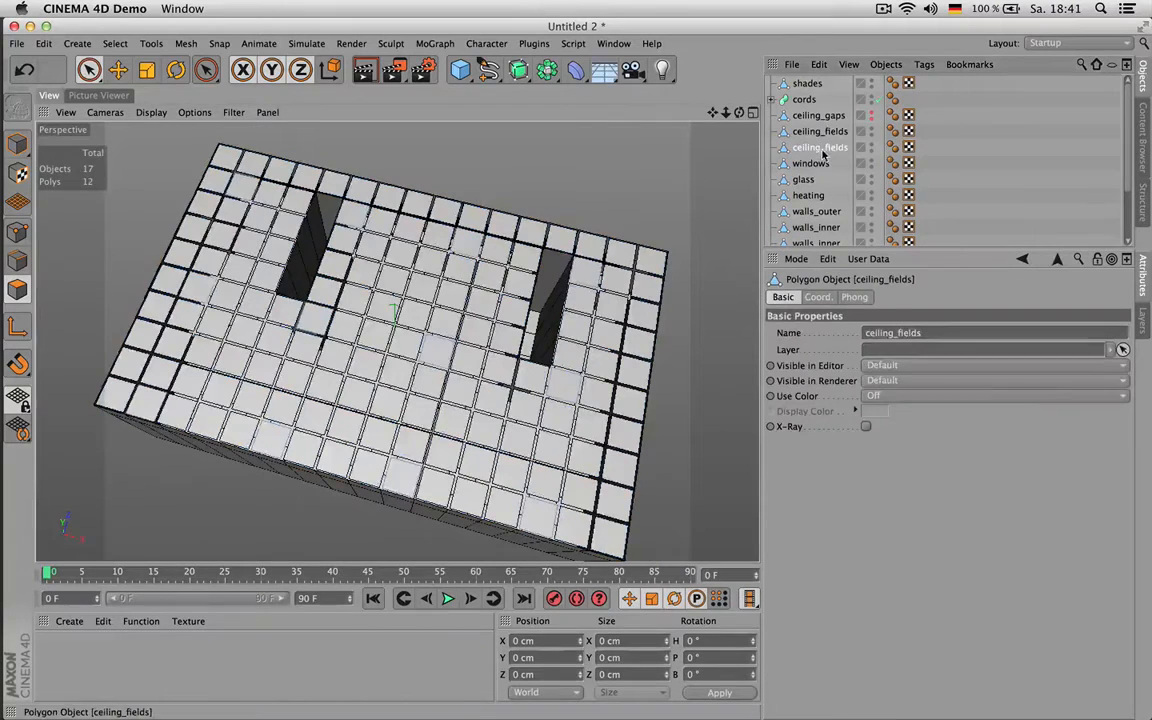
Step: Check the lamps in the finished render and rename the split-off object of twelve fields as ceiling_lamps
click(98, 95)
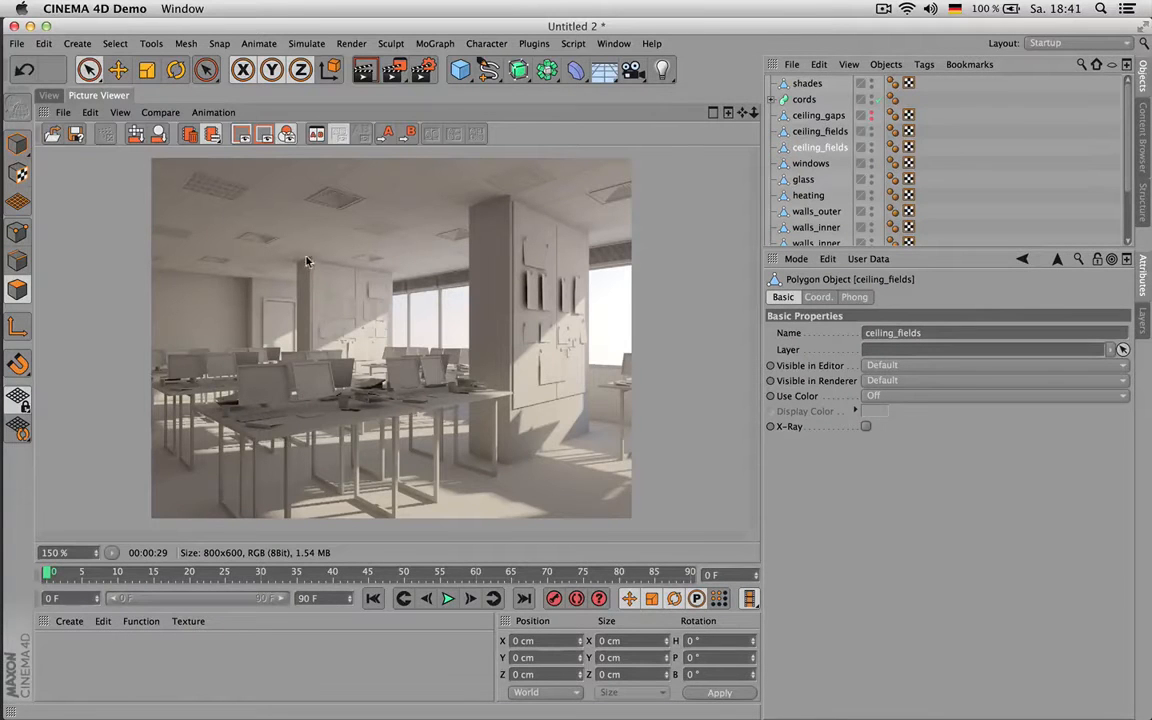
click(49, 95)
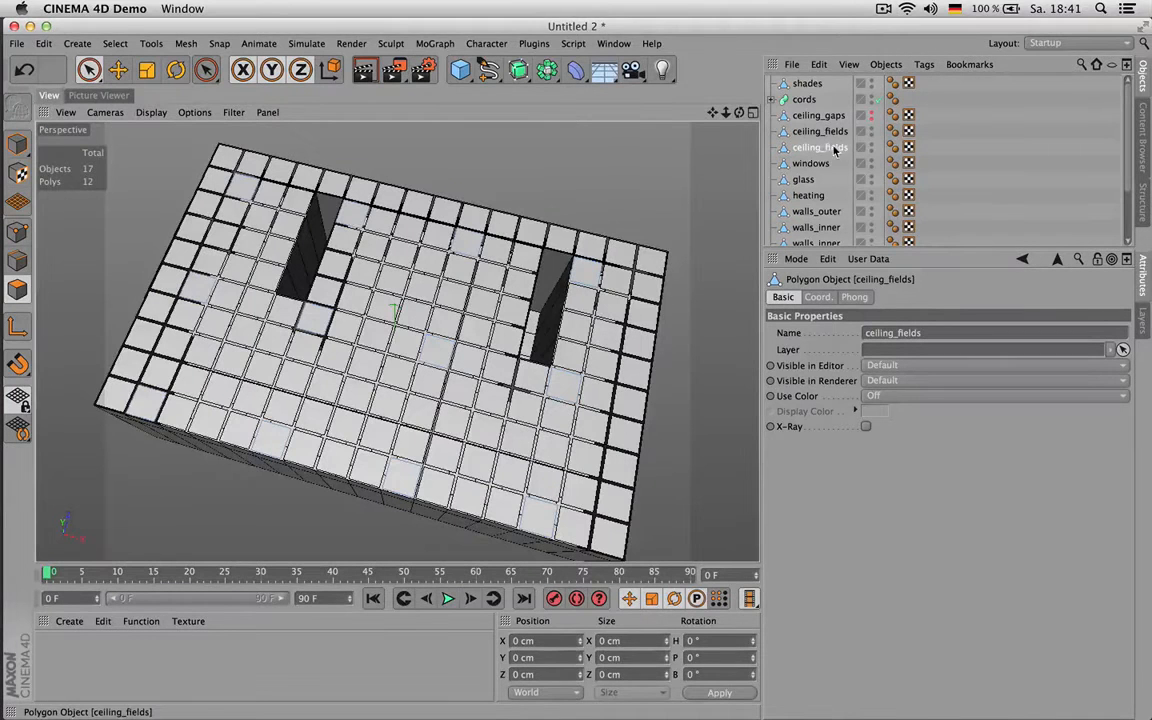
double_click(820, 147)
text(ceiling_lam)
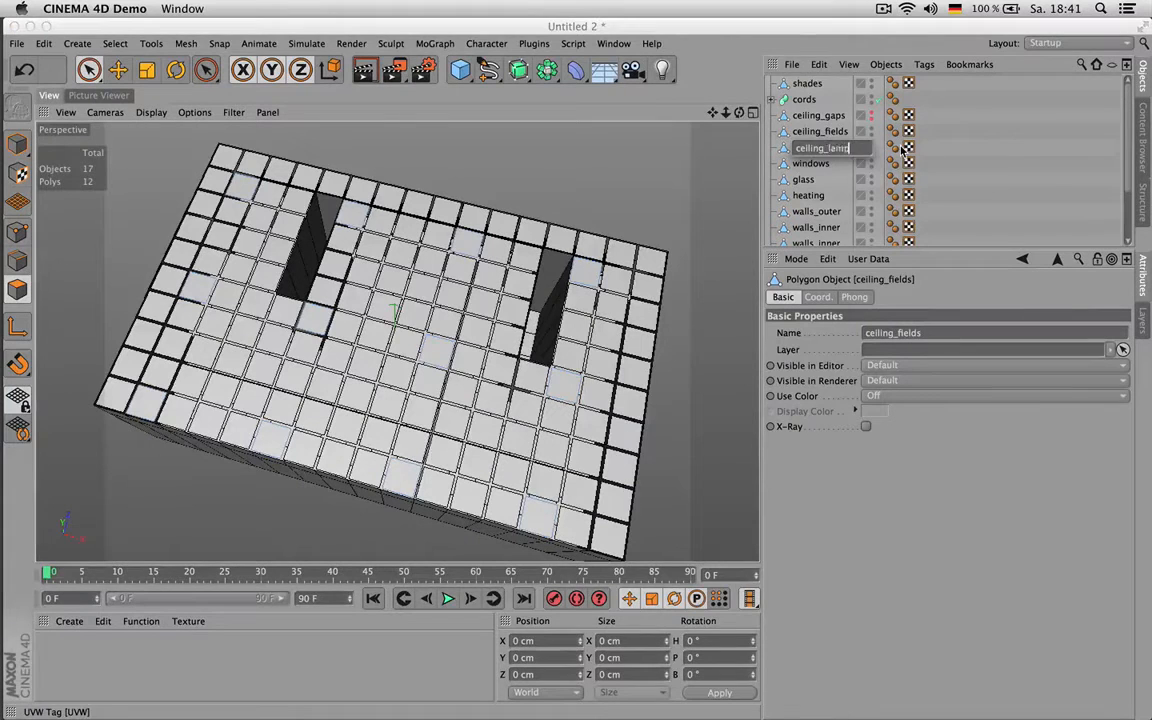
text(ps)
key(Return)
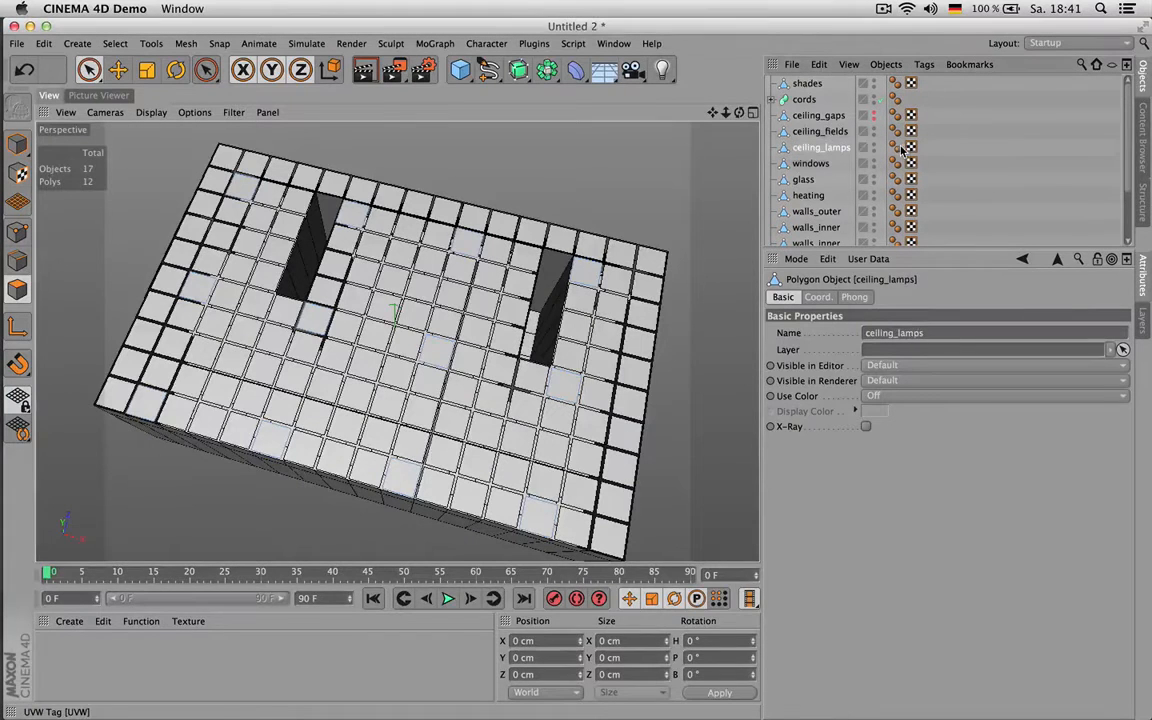
Step: Select eight ceiling_fields polygons in two rows of four, placed between the lamp rows, using the finished render as reference
click(828, 135)
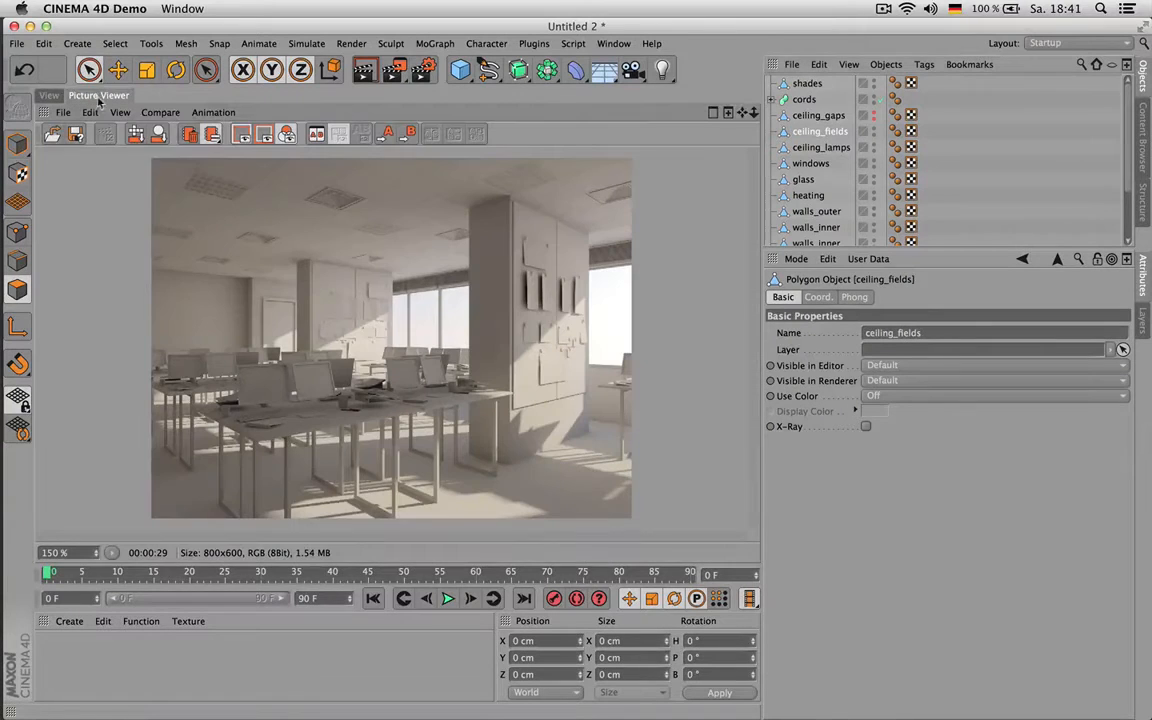
click(98, 95)
click(49, 95)
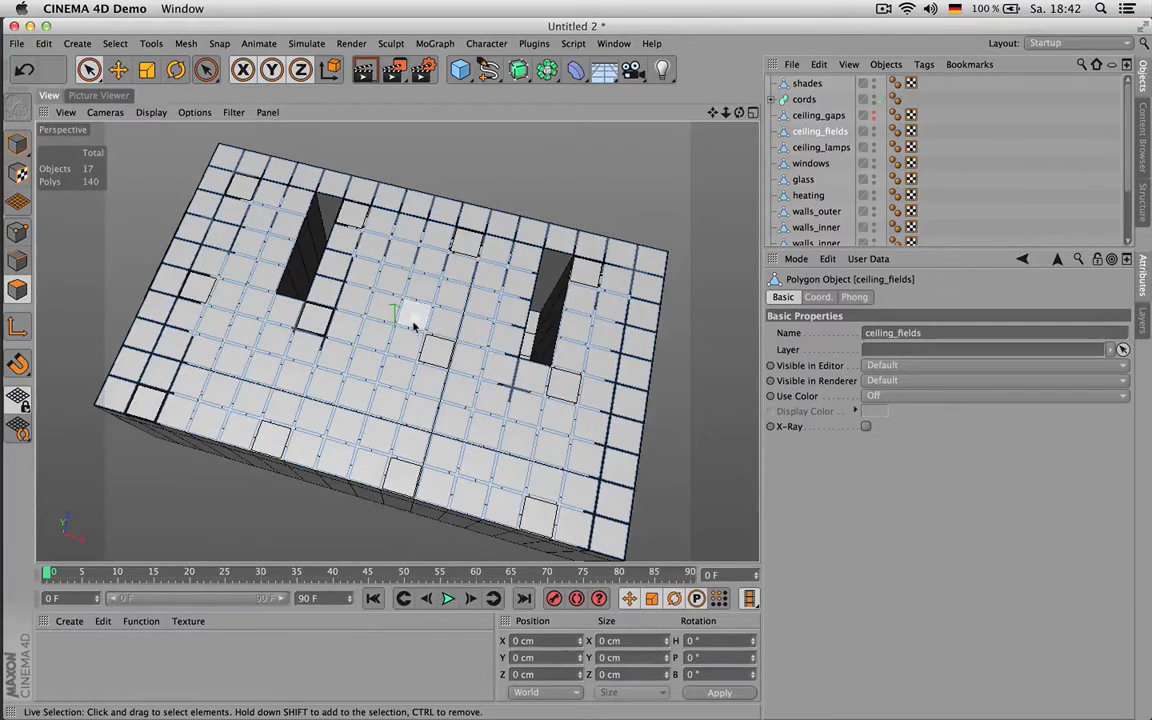
click(326, 384)
shift+click(452, 422)
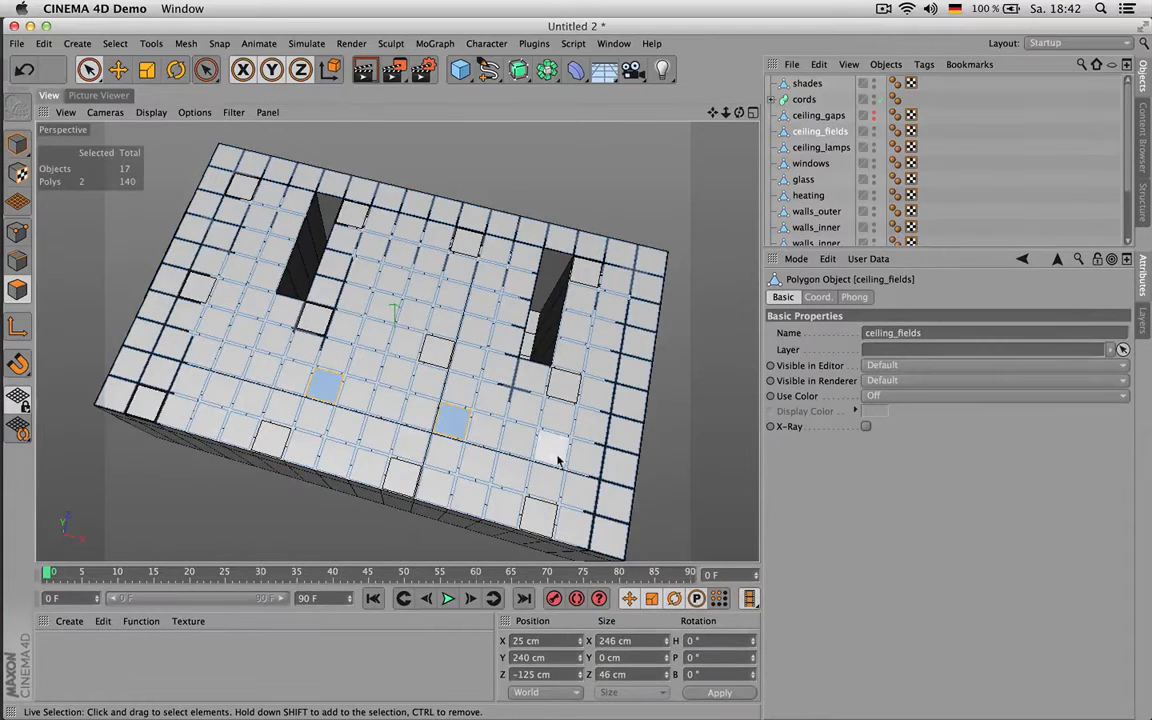
shift+click(585, 462)
shift+click(604, 336)
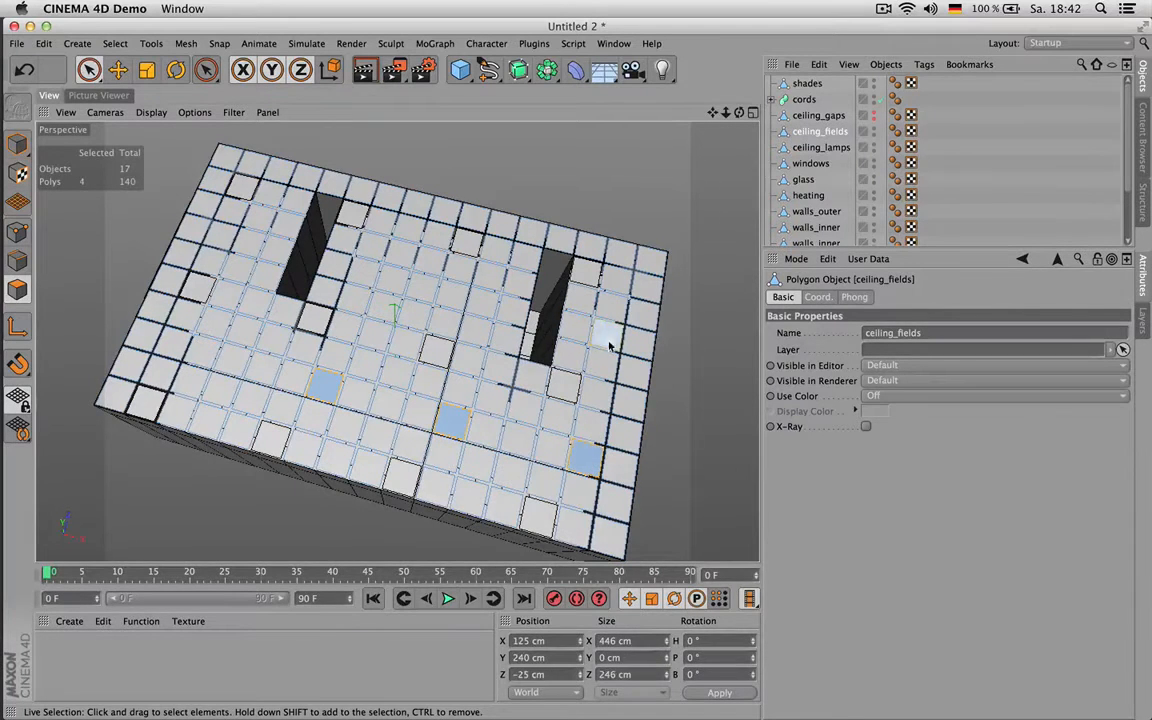
shift+click(482, 303)
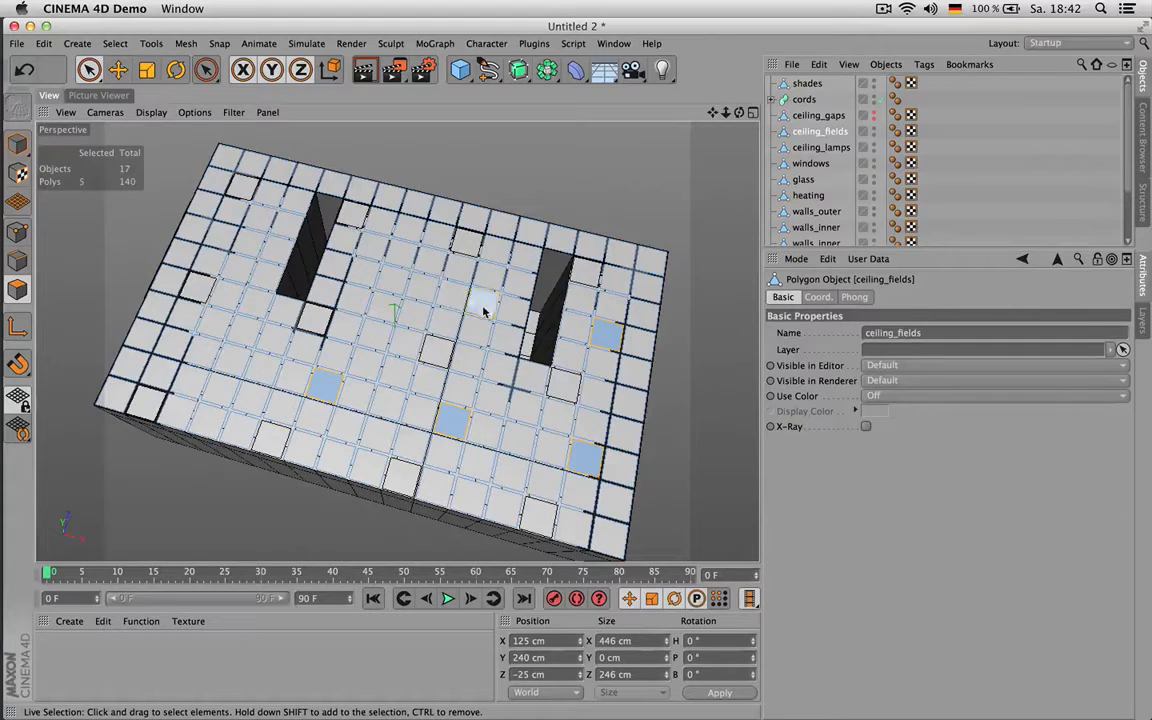
shift+click(366, 280)
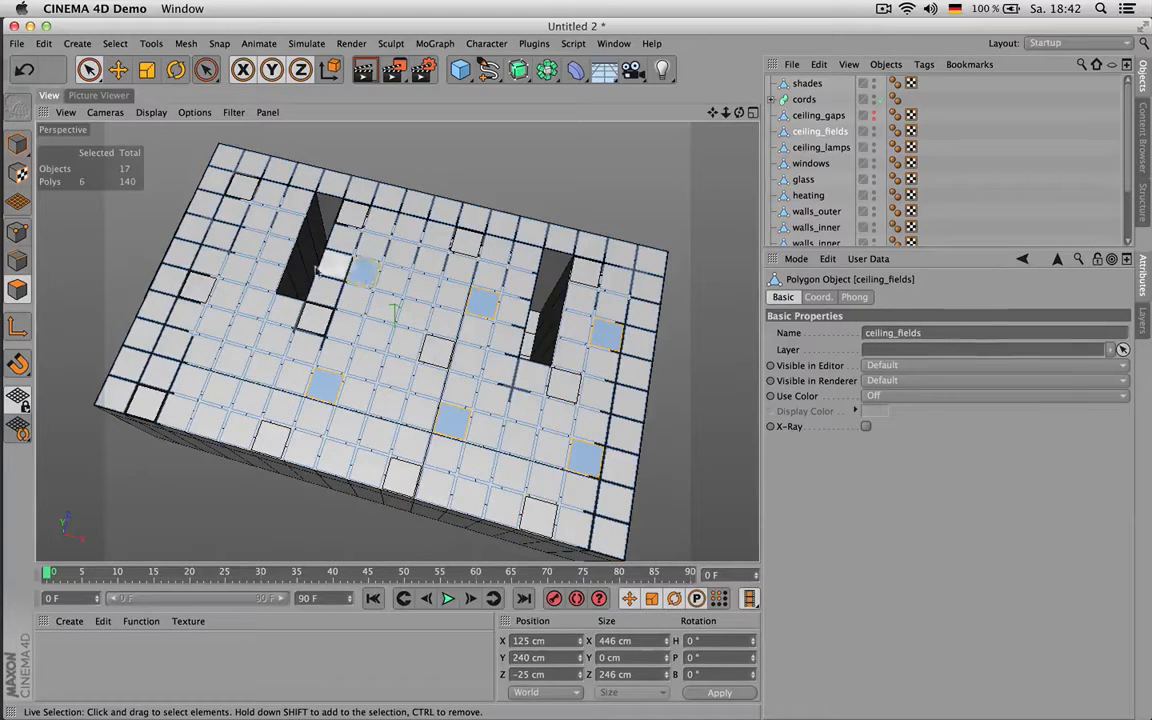
shift+click(245, 246)
shift+click(201, 348)
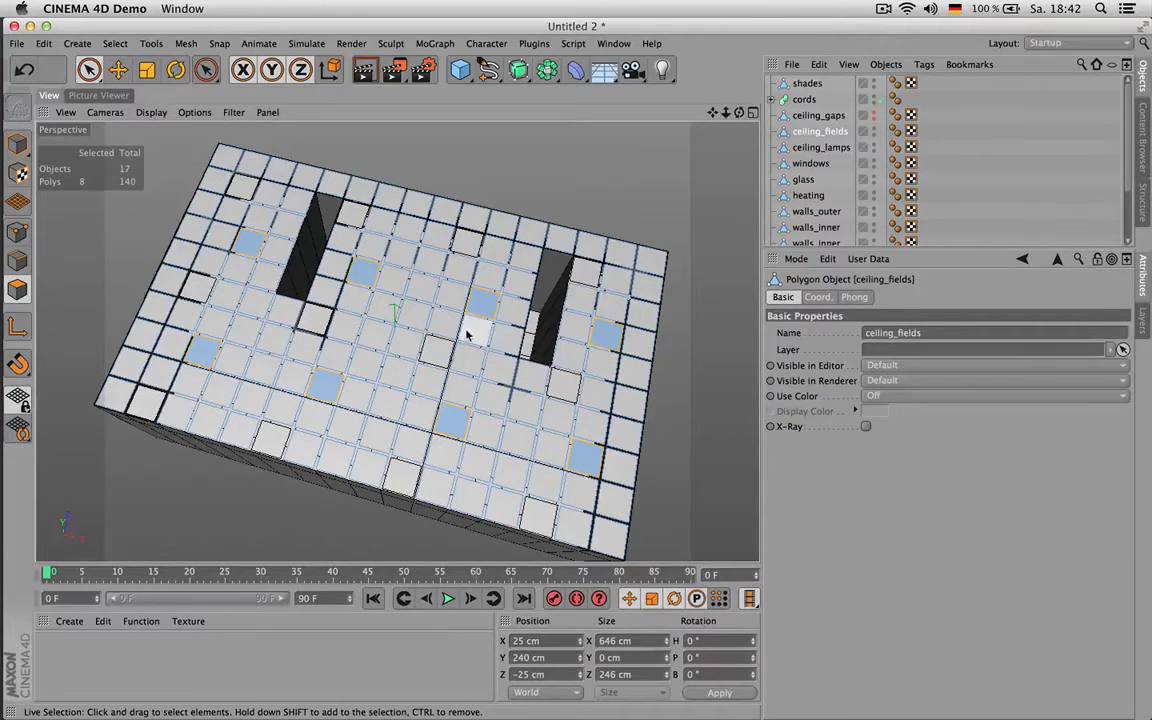
Step: Split the eight selected fields into a separate object, remove them from ceiling_fields, and name the new object ceiling_aircon
key(u)
key(p)
key(Delete)
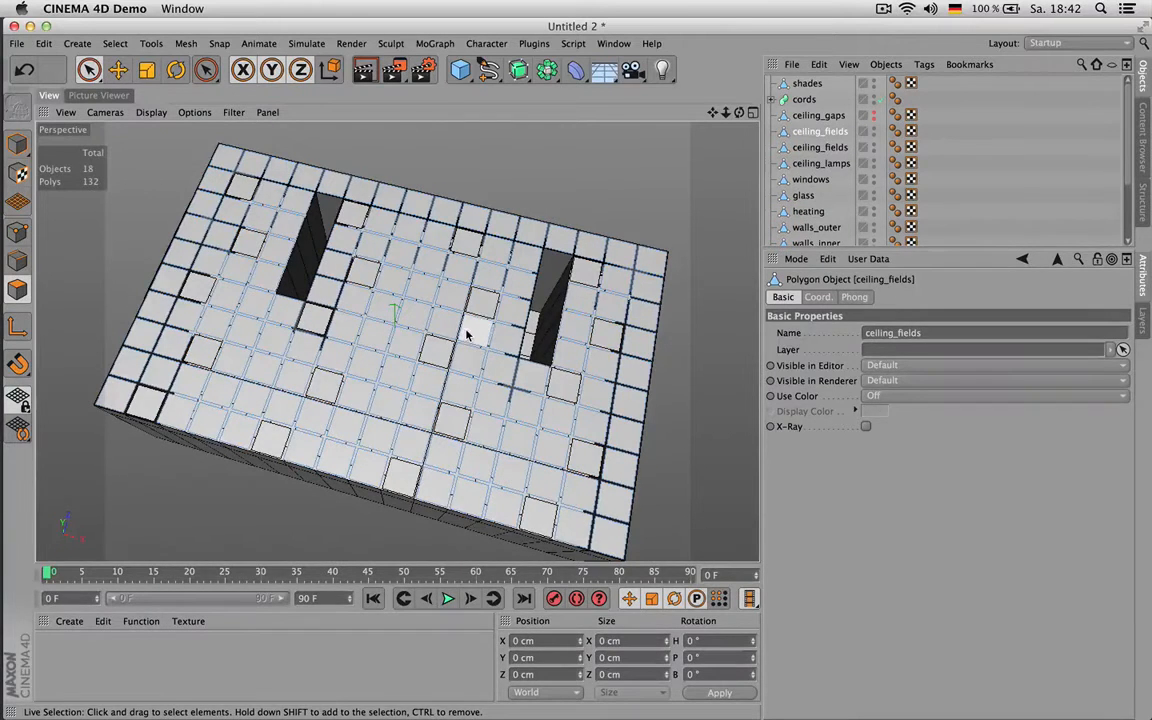
click(838, 148)
double_click(848, 148)
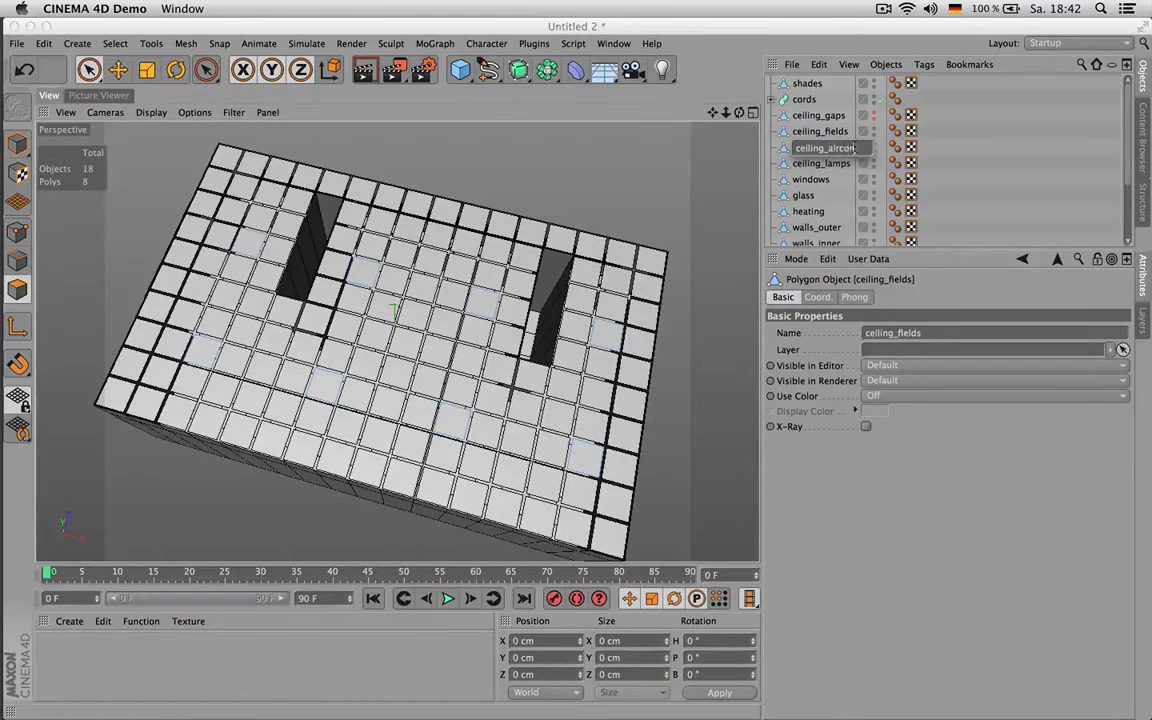
key(Return)
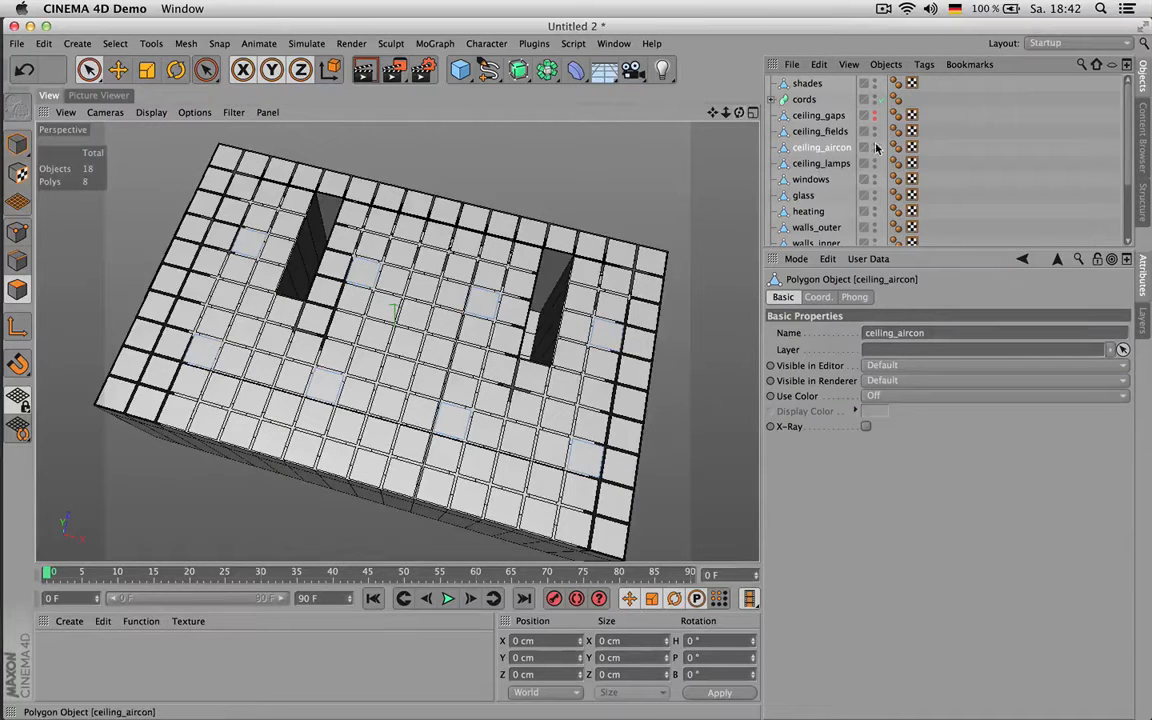
Step: Show ceiling_gaps, test-render the ceiling from inside the room, and hide ceiling_fields
drag(739, 112, 940, 113)
mouse_move(712, 113)
mouse_down()
mouse_move(695, 64)
mouse_move(712, 35)
mouse_move(750, 113)
mouse_move(732, 113)
mouse_up()
click(830, 132)
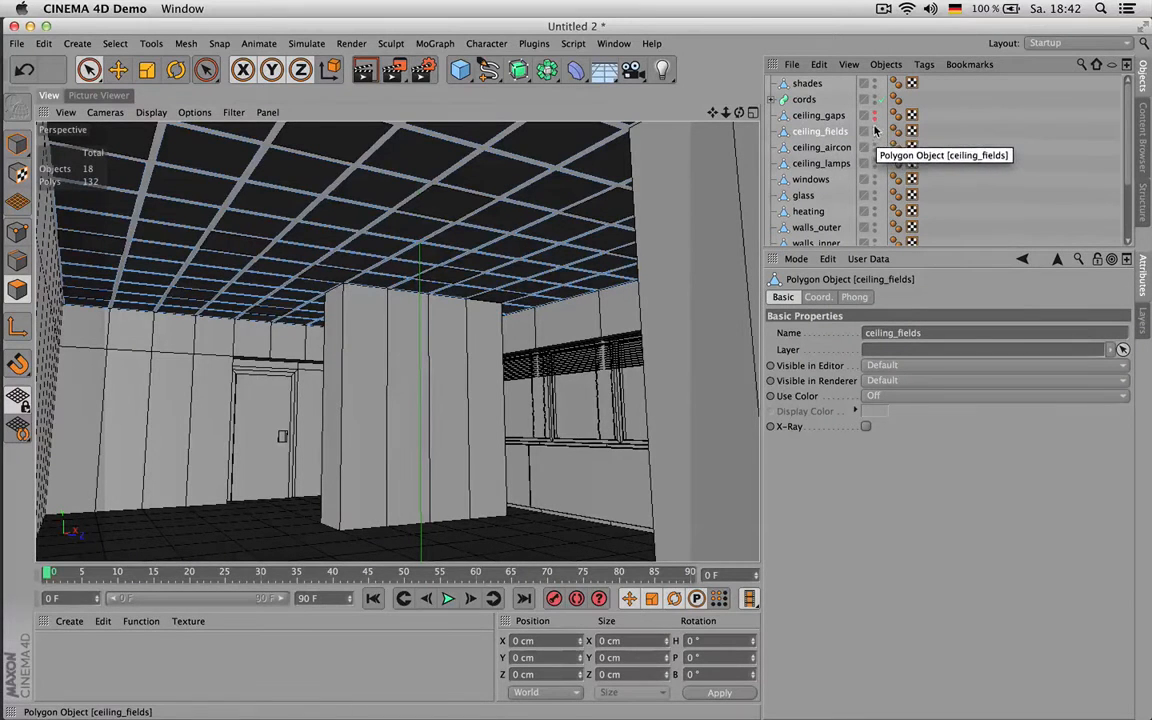
click(876, 113)
key(ctrl+r)
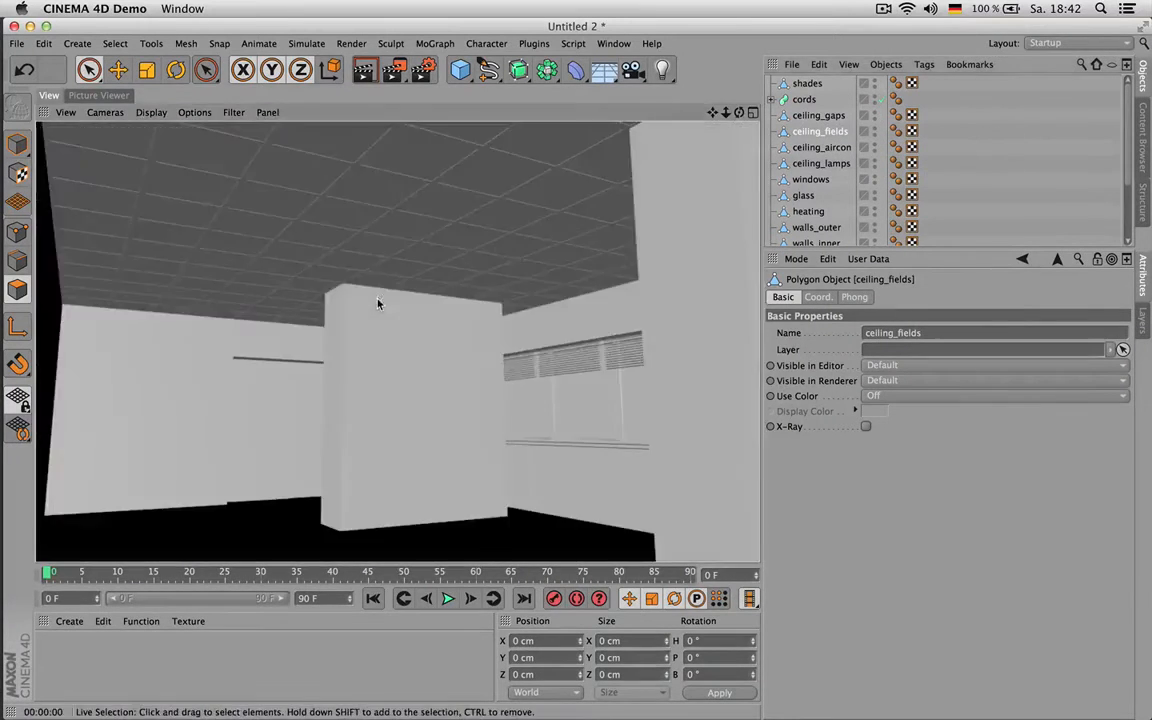
click(875, 131)
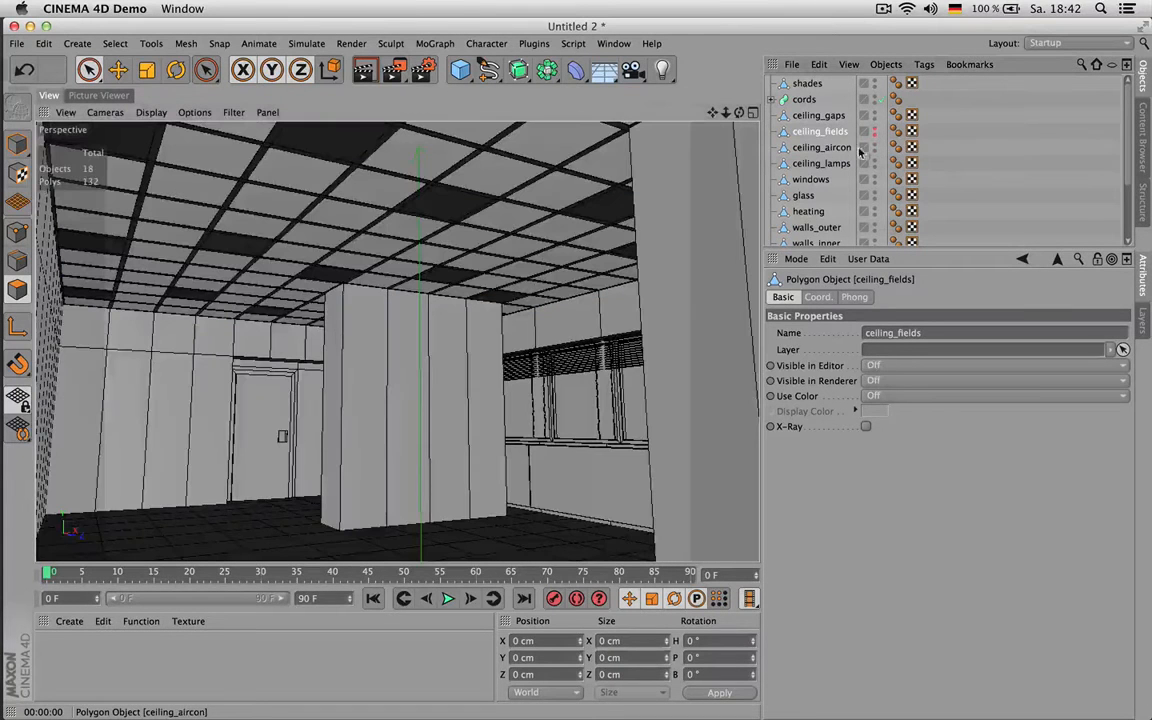
Step: Select the two Z-parallel side edges of all twelve ceiling_lamps fields in the top view, after checking the lamps in the finished render
click(844, 150)
click(825, 164)
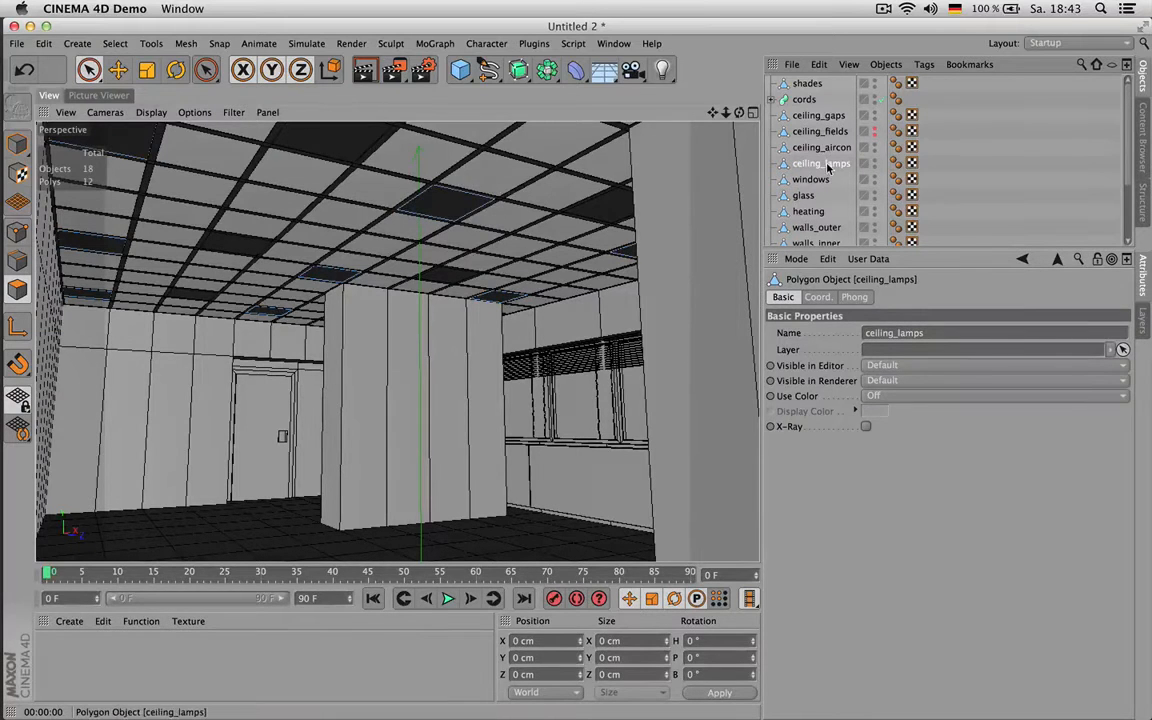
click(98, 95)
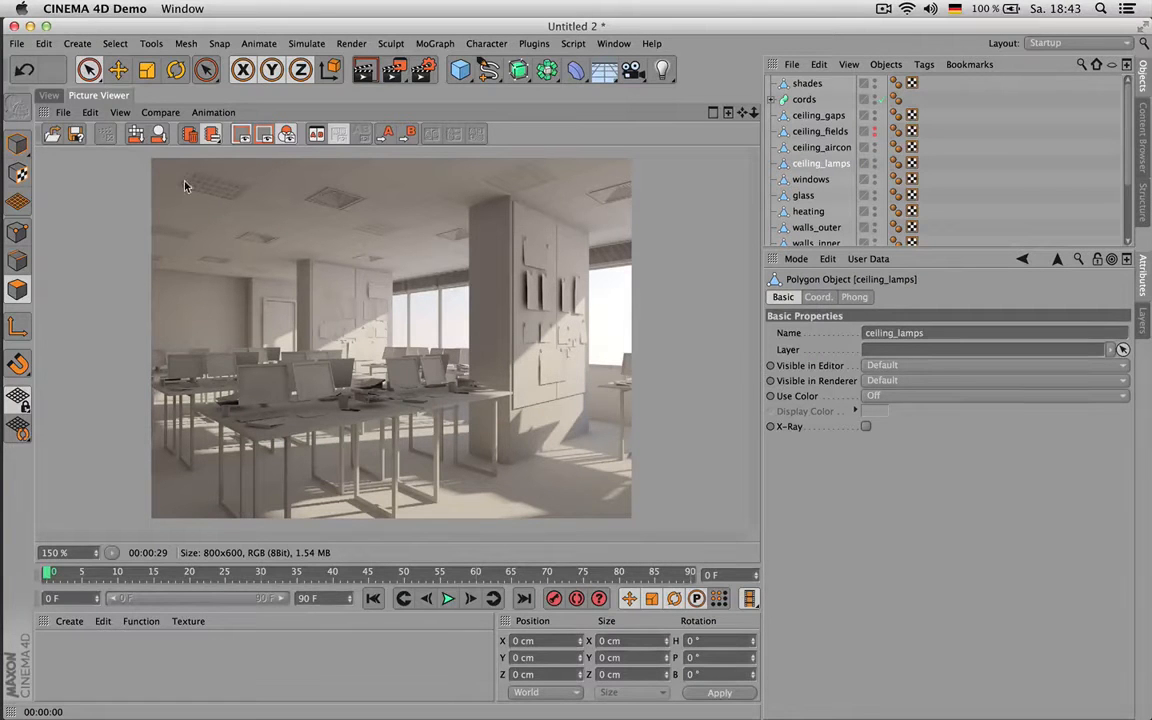
click(49, 95)
key(Return)
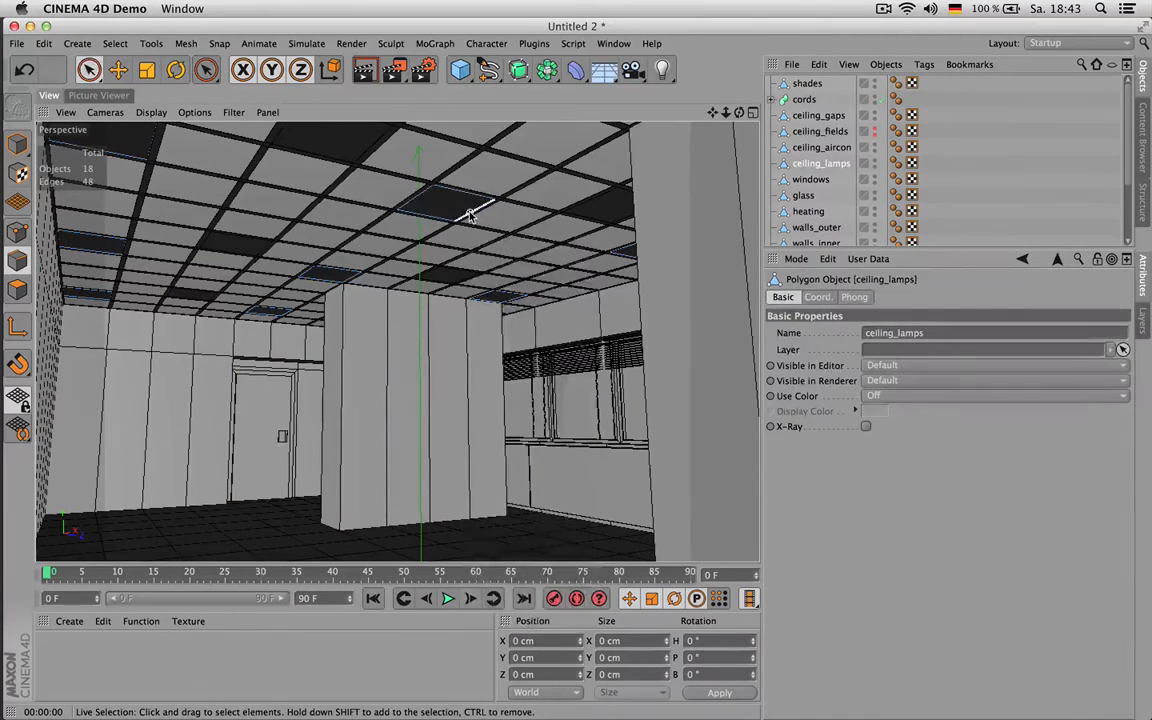
key(u)
key(b)
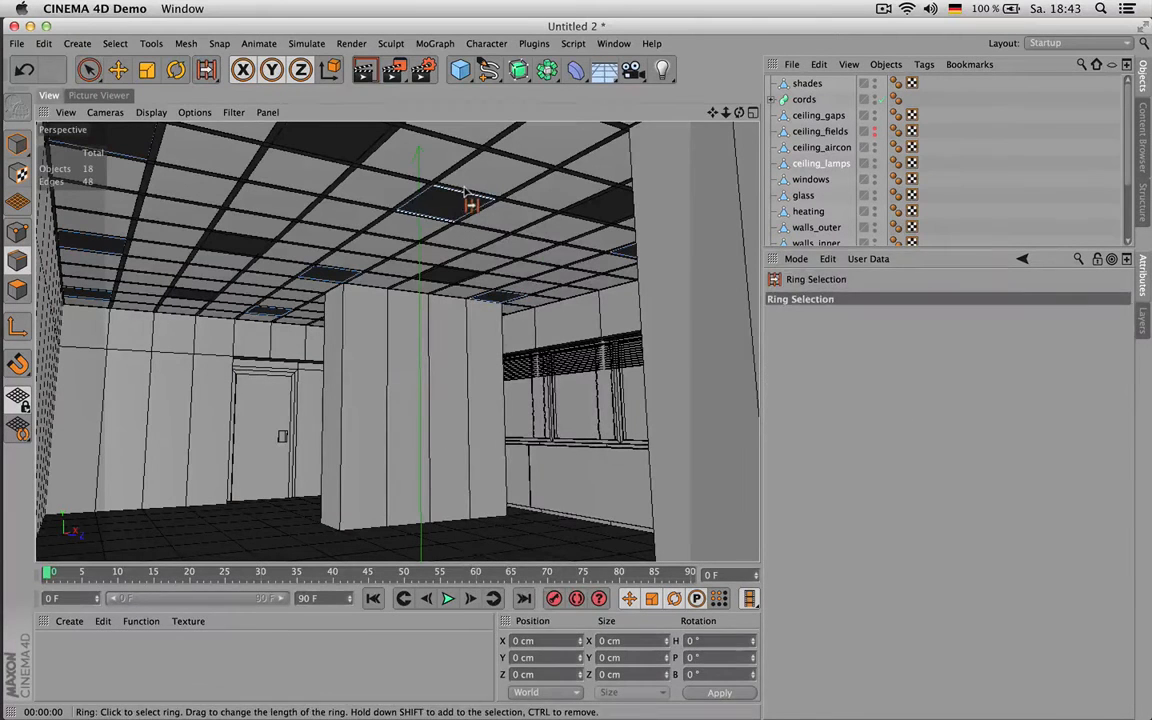
key(F3)
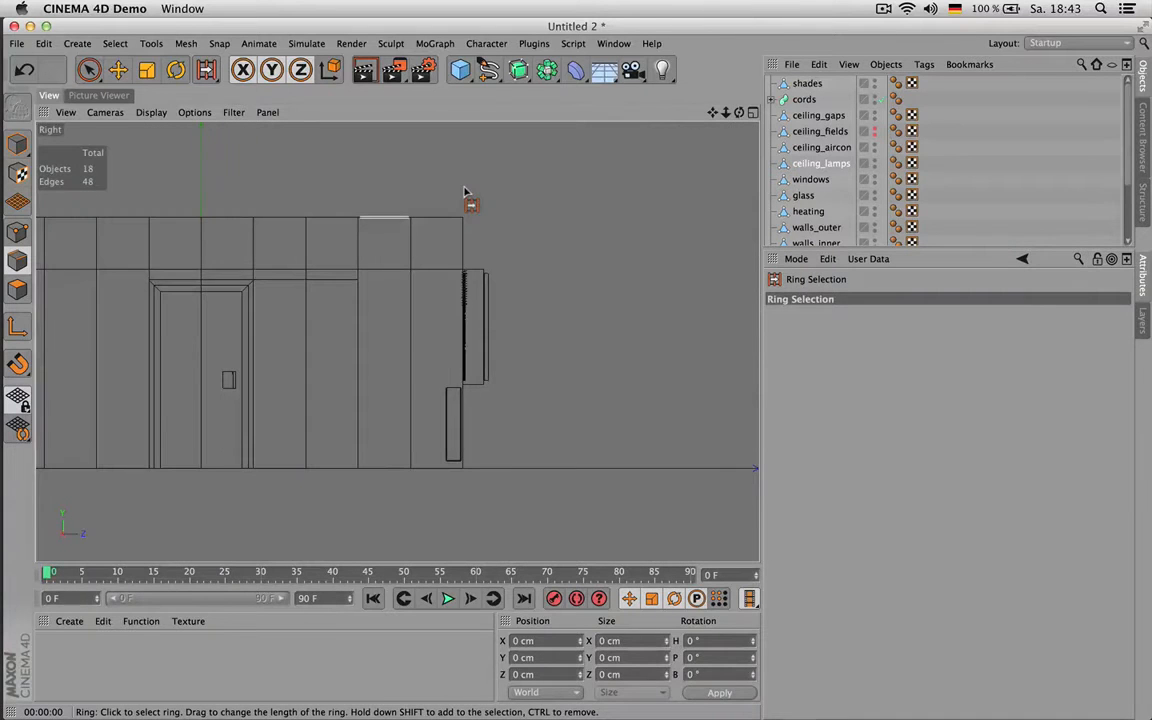
key(F2)
scroll(440, 240, down, 6)
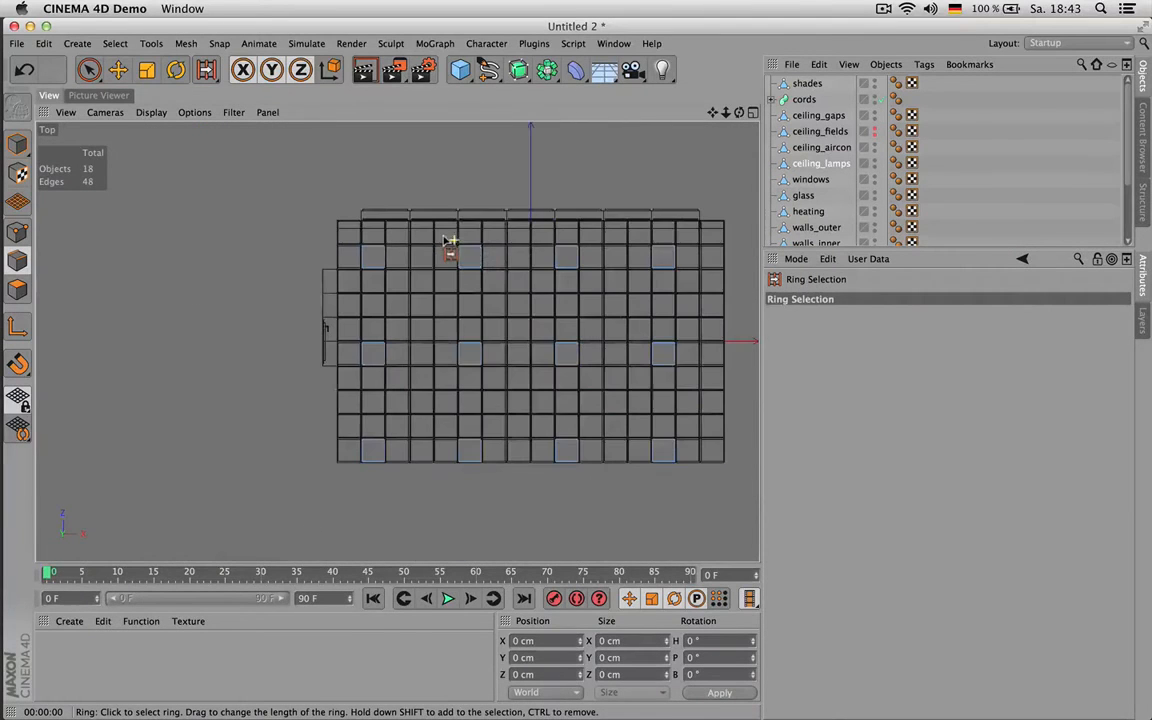
key(space)
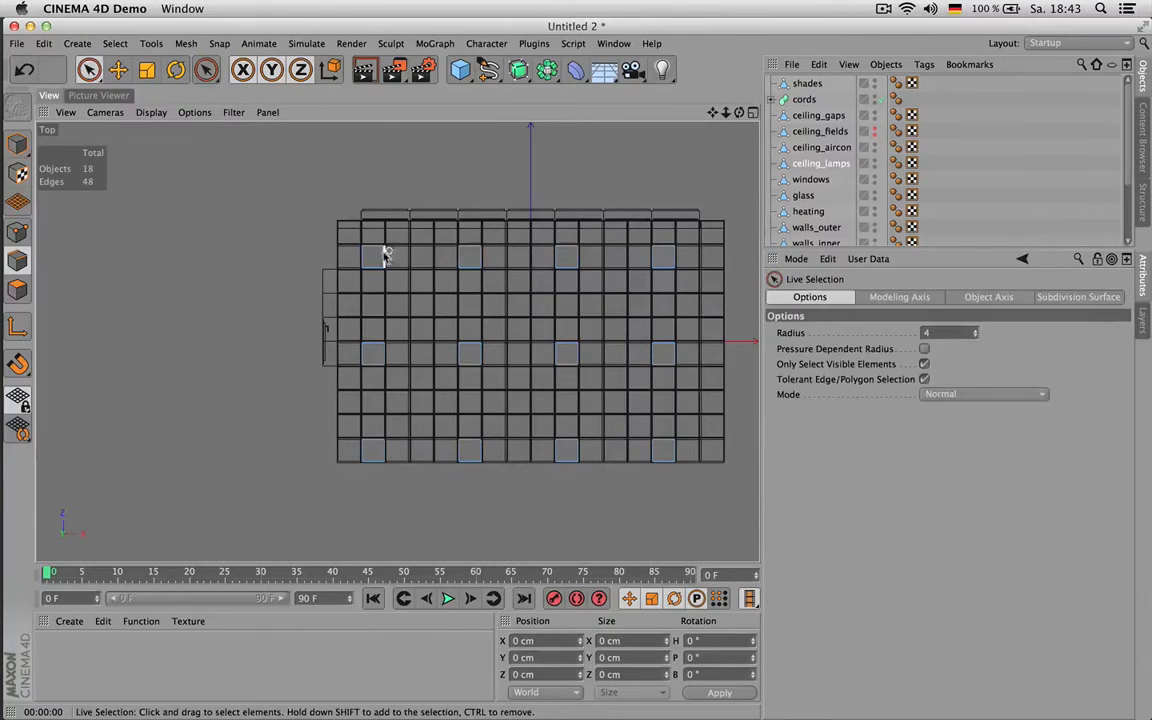
mouse_move(339, 257)
mouse_down()
mouse_move(671, 257)
mouse_move(704, 347)
mouse_move(699, 357)
mouse_move(373, 355)
mouse_move(342, 417)
mouse_move(344, 452)
mouse_move(682, 449)
mouse_up()
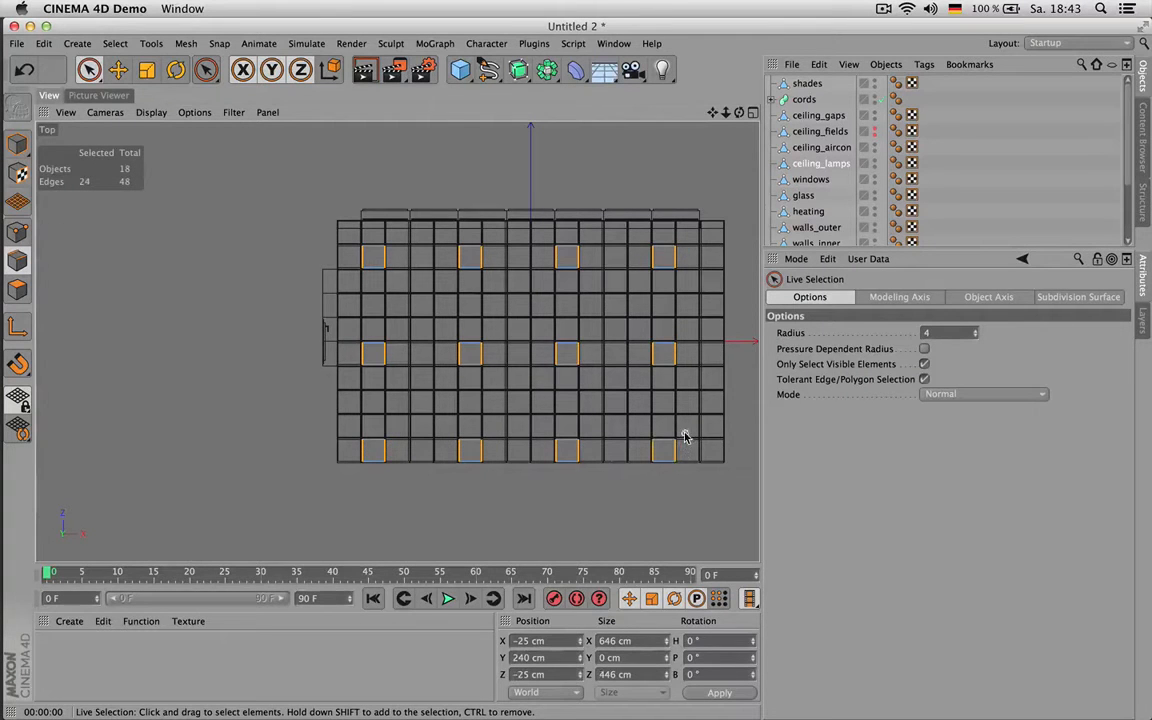
Step: Try an Edge Cut with subdivision 4 on the selected lamp edges
scroll(674, 375, up, 2)
key(m)
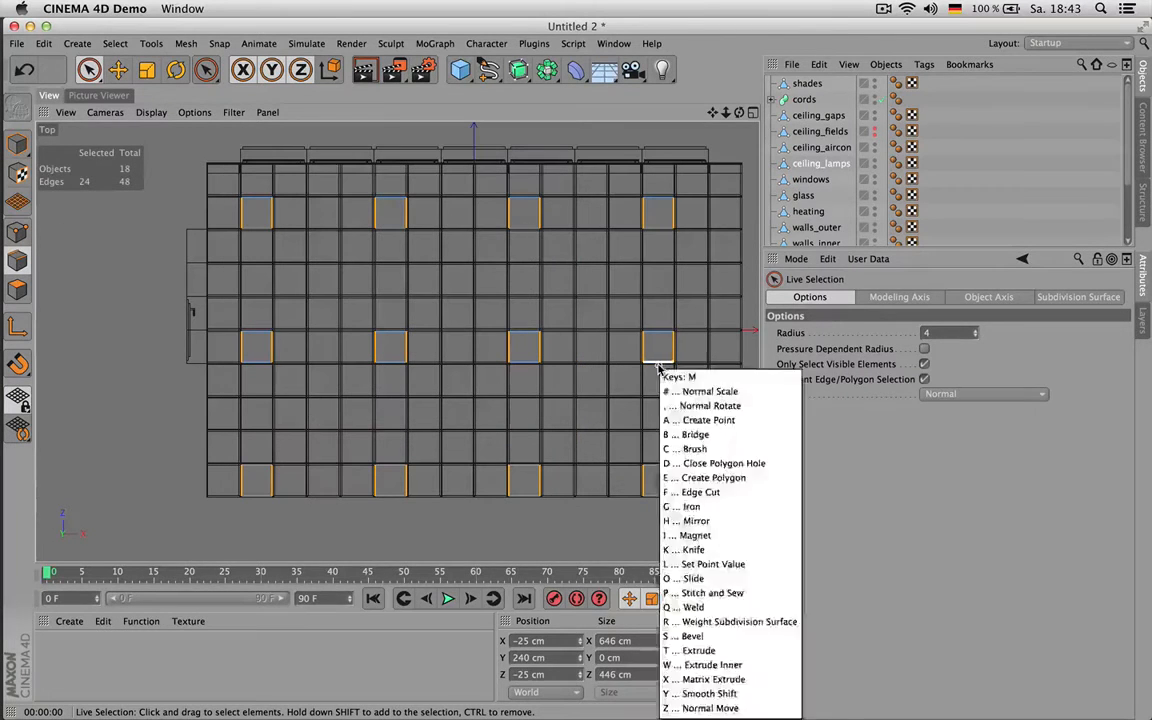
key(f)
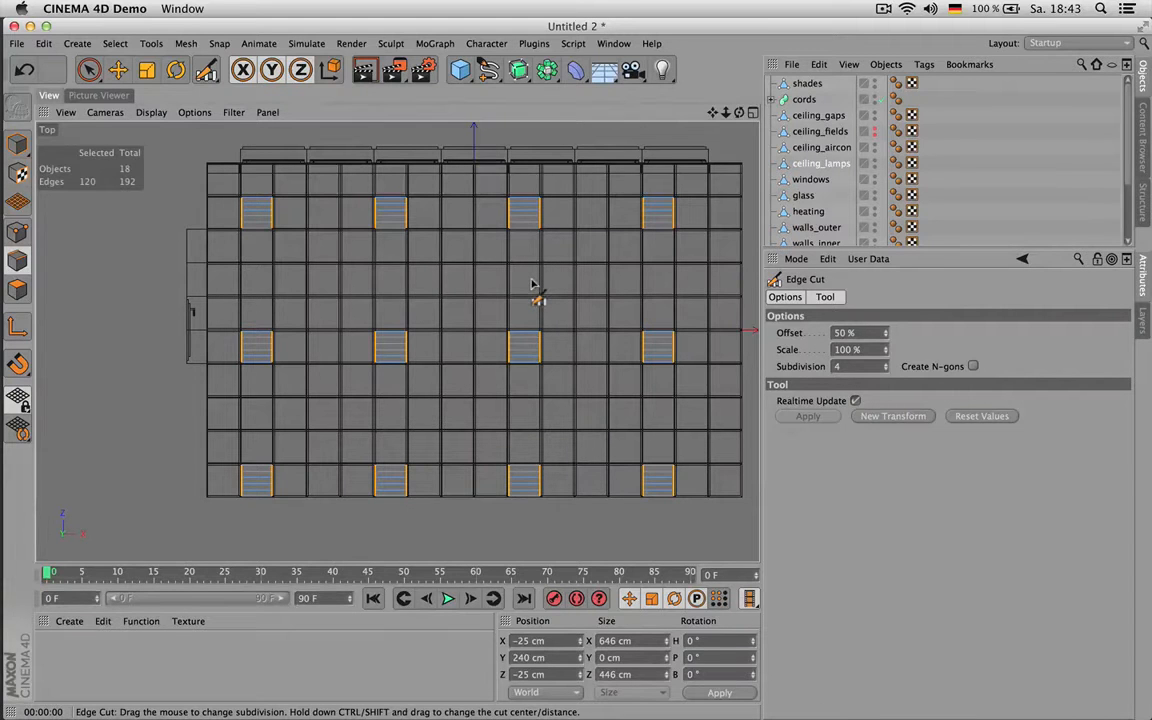
Step: Duplicate ceiling_lamps, place the copy directly above the original in the object list, and hide the copy
click(815, 165)
key(super+c)
key(super+v)
drag(846, 86, 843, 173)
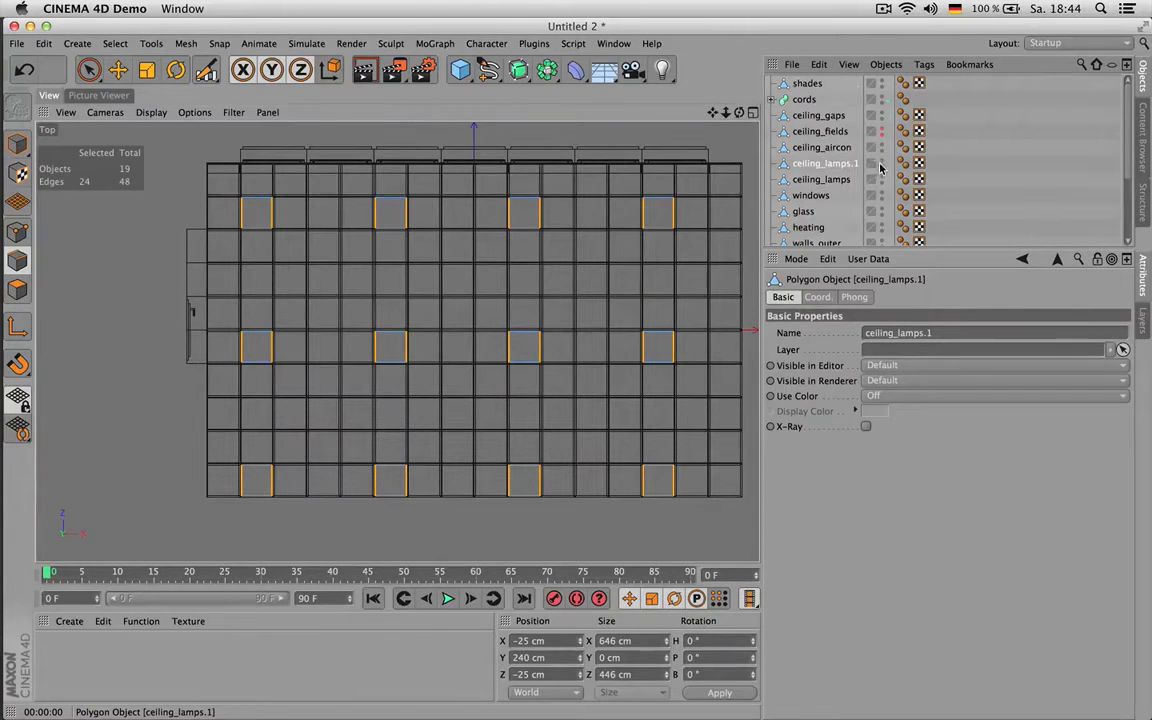
click(882, 160)
Step: Cut the selected side edges of the original ceiling_lamps with Edge Cut at subdivision 4, and select the crosswise edges of every lamp field
click(822, 179)
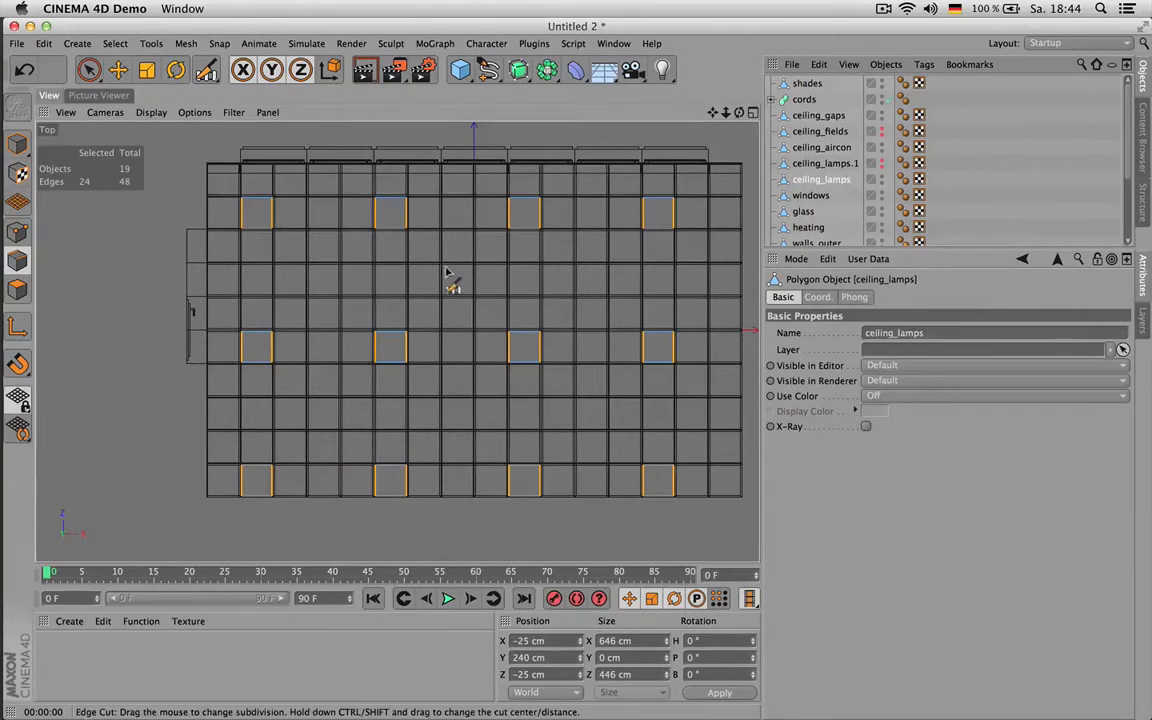
key(m)
key(f)
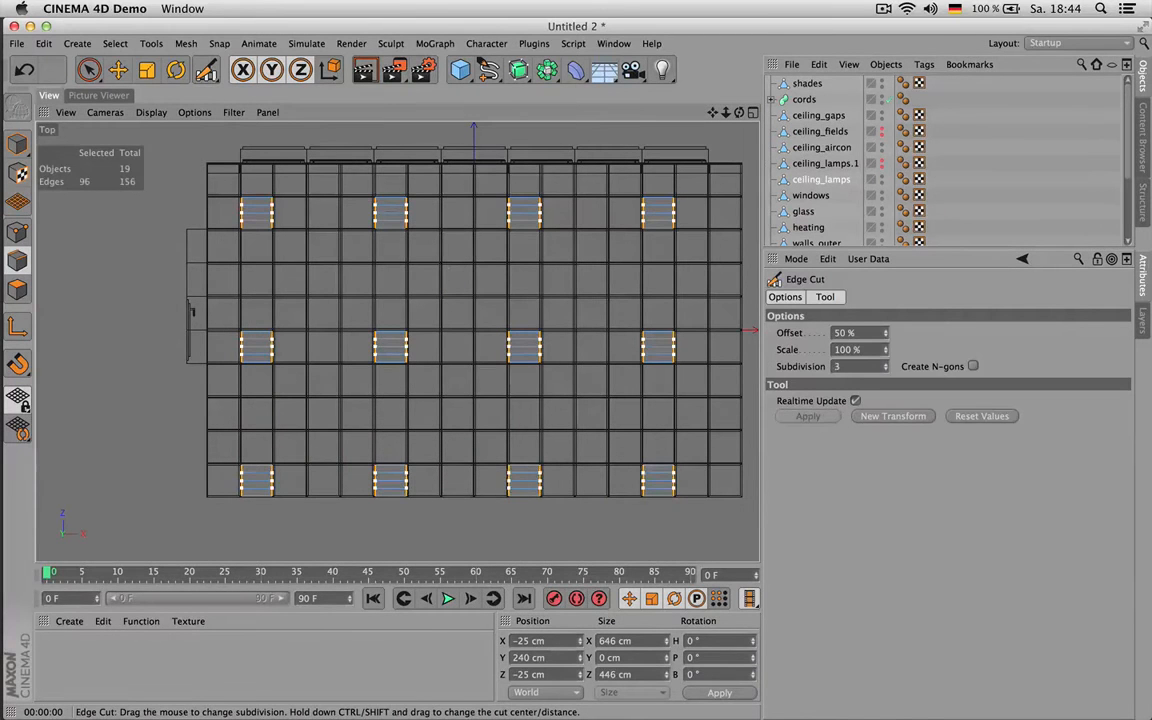
drag(420, 249, 440, 249)
scroll(440, 249, up, 2)
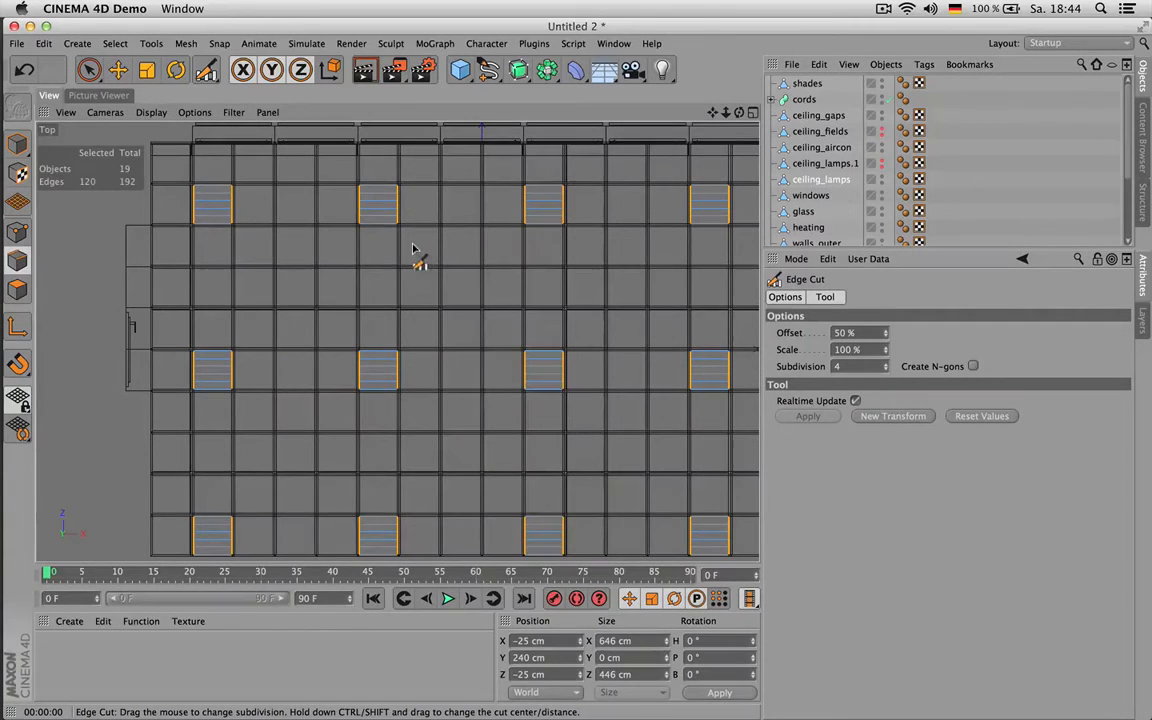
scroll(347, 205, up, 2)
scroll(347, 205, up, 1)
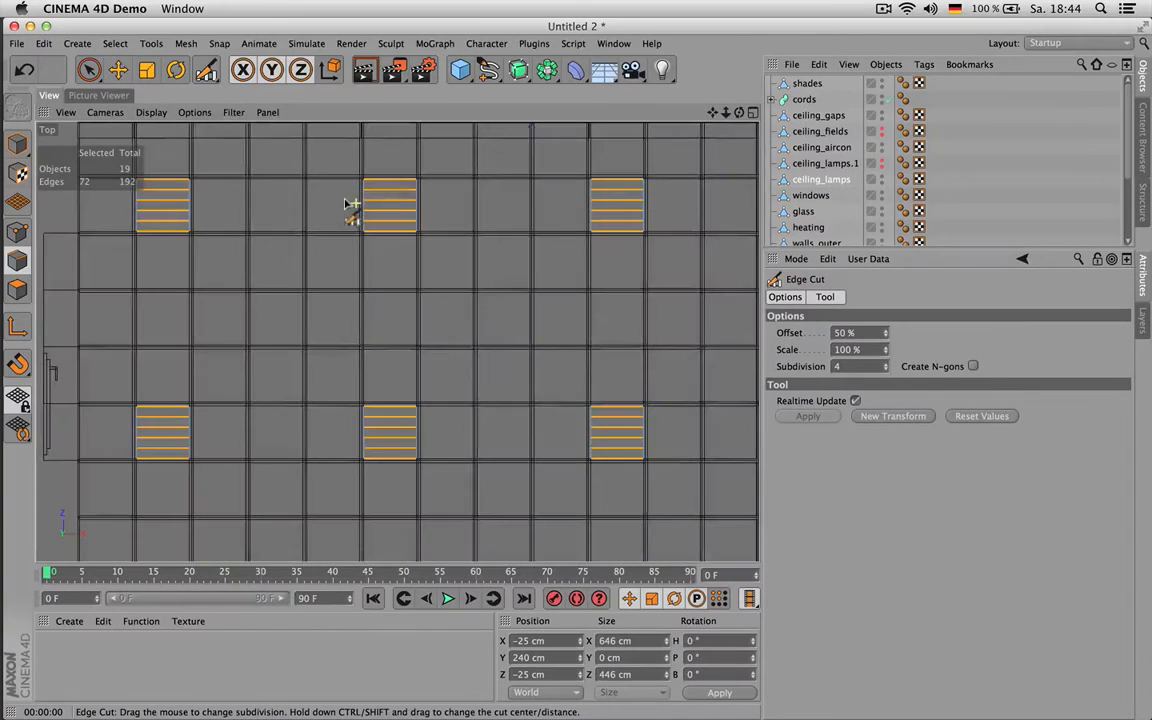
Step: Try a chamfer Bevel with a fixed 1 cm offset on the selected crosswise edges of ceiling_lamps
key(m)
key(s)
scroll(350, 200, up, 3)
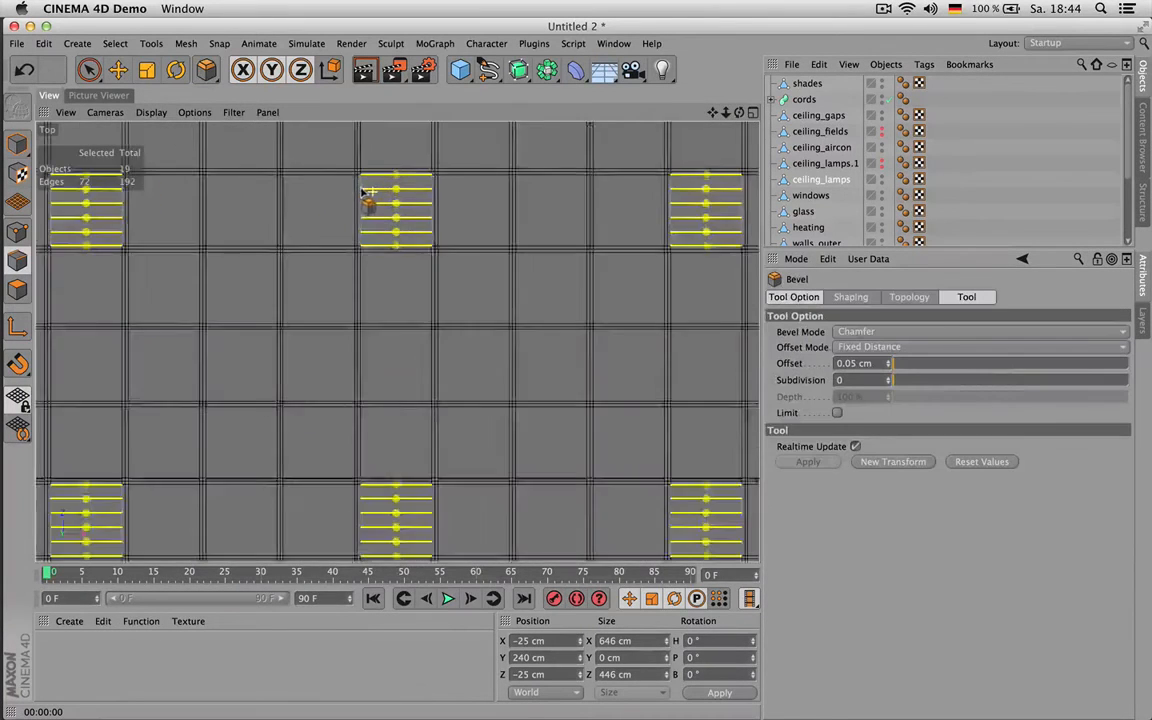
mouse_move(350, 200)
mouse_down()
mouse_move(370, 200)
mouse_move(355, 200)
mouse_up()
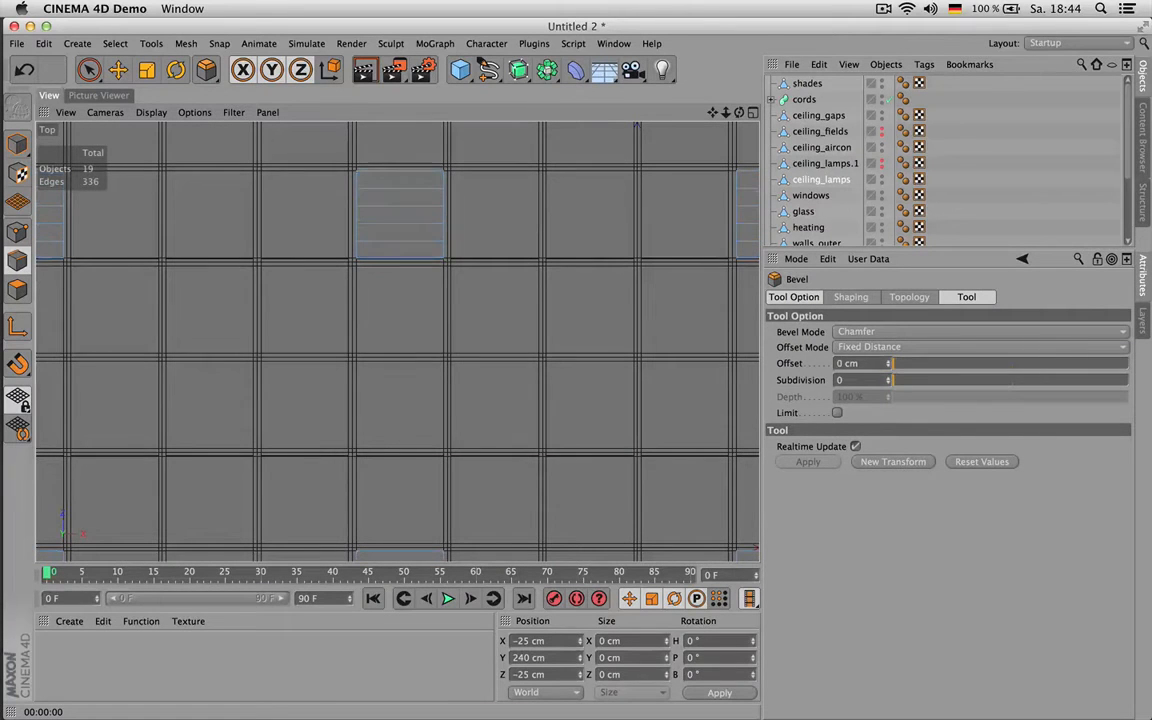
mouse_move(306, 193)
mouse_down()
mouse_move(296, 193)
mouse_move(306, 193)
mouse_up()
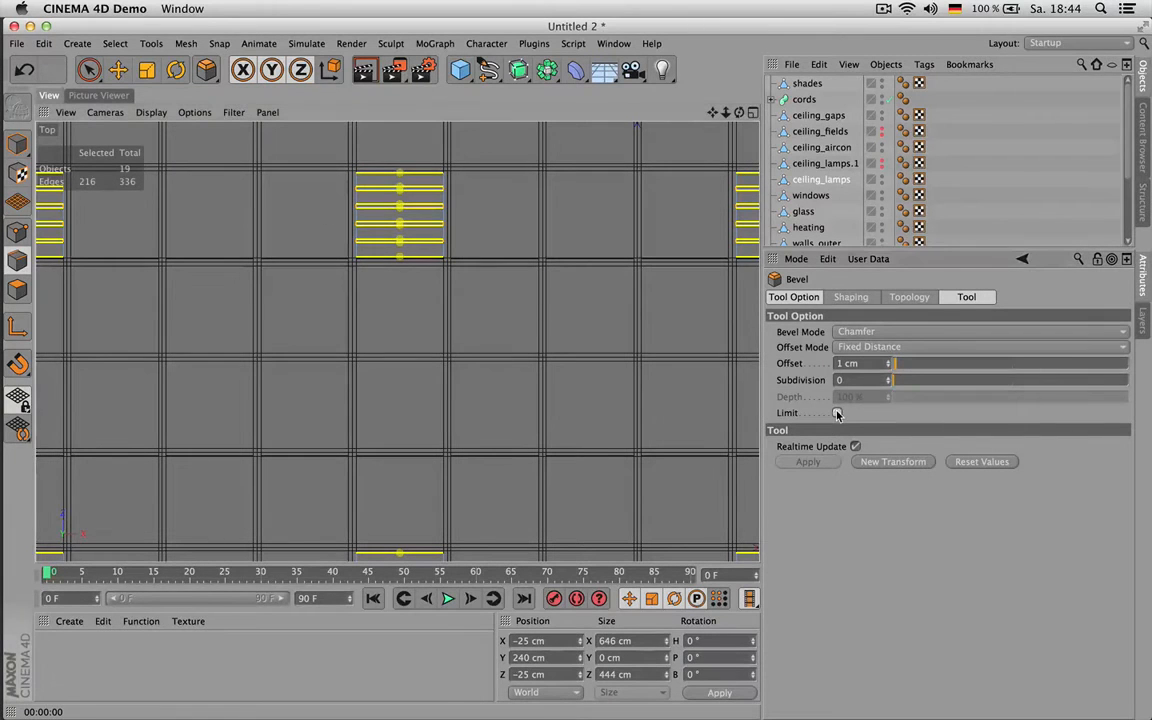
Step: Try the rounding and Phong break options of the lamp bevel and set its ending to Extend
click(922, 298)
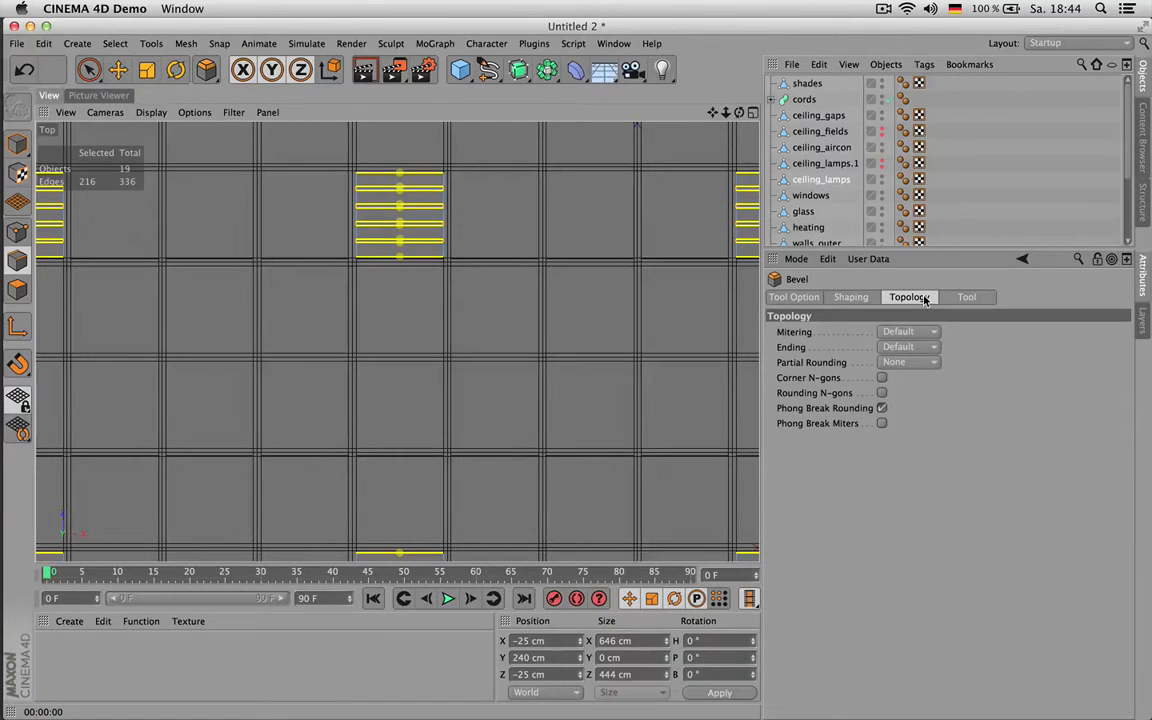
click(881, 393)
click(881, 408)
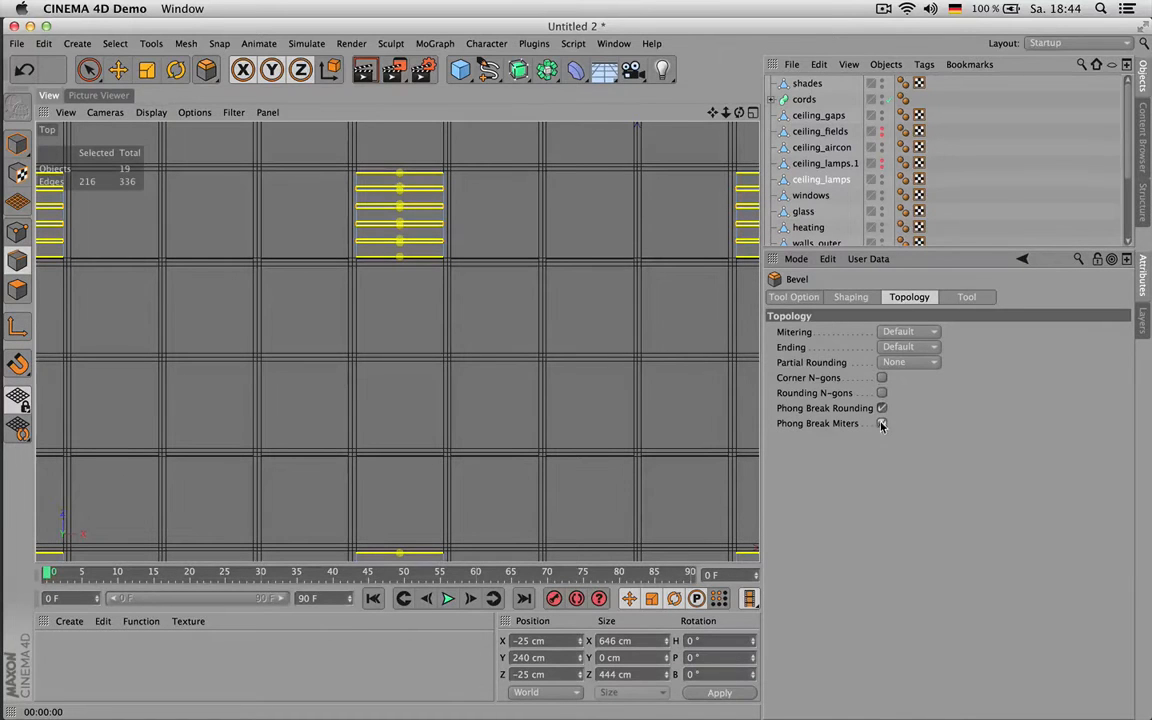
click(915, 347)
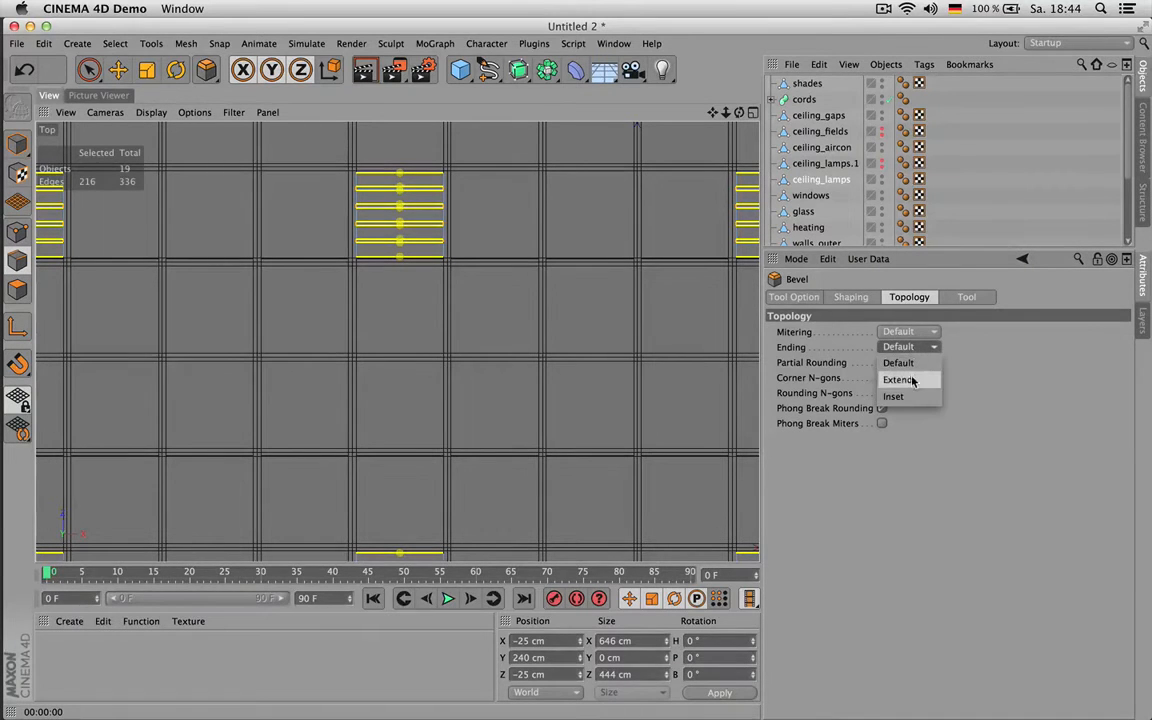
click(912, 380)
scroll(440, 226, up, 5)
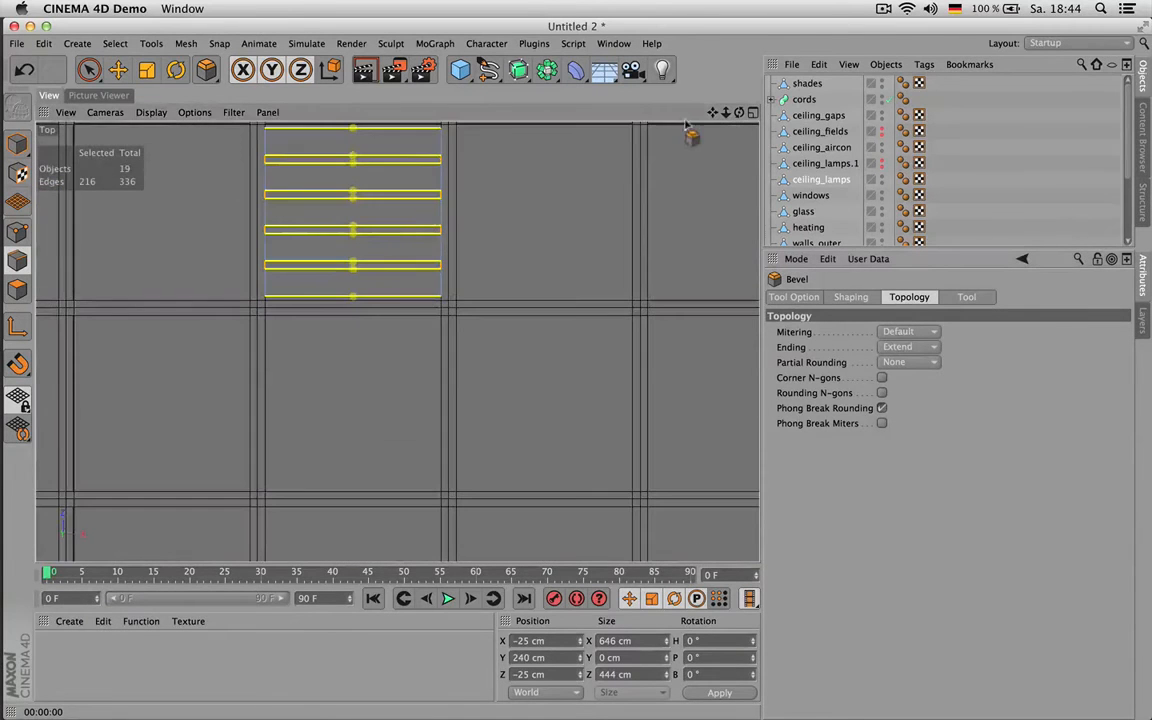
drag(712, 112, 809, 255)
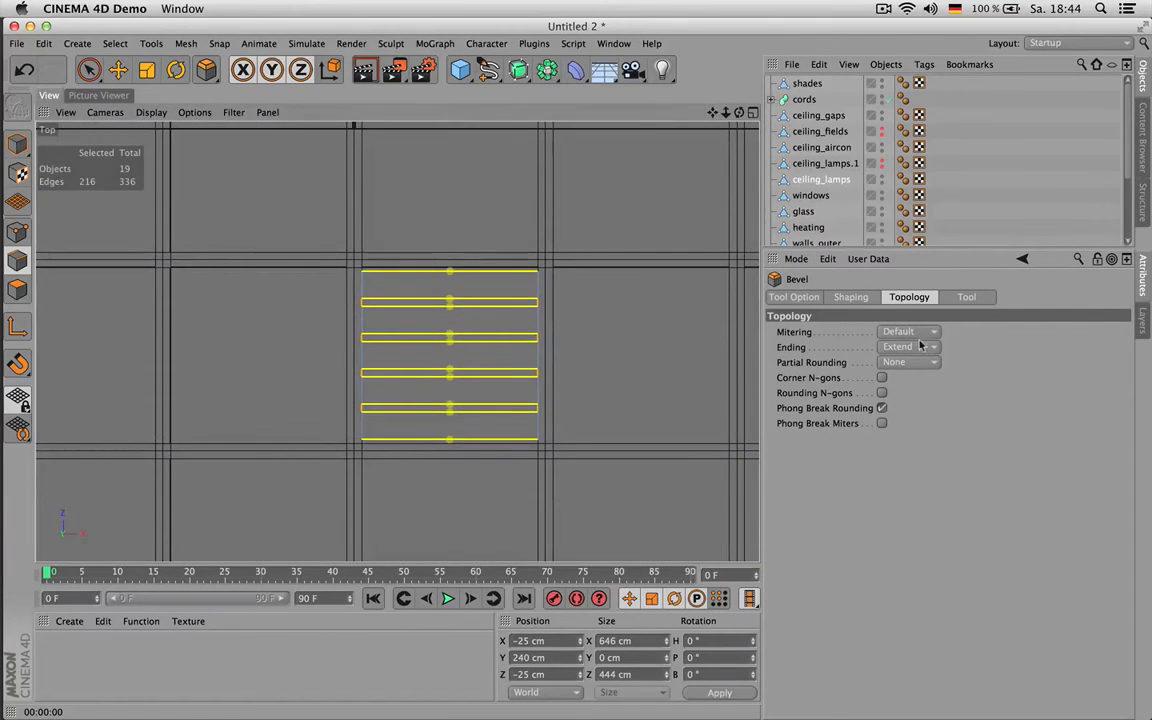
Step: Reset the bevel's ending to Default and try the Full and Convex partial rounding modes
click(907, 347)
click(910, 362)
click(914, 363)
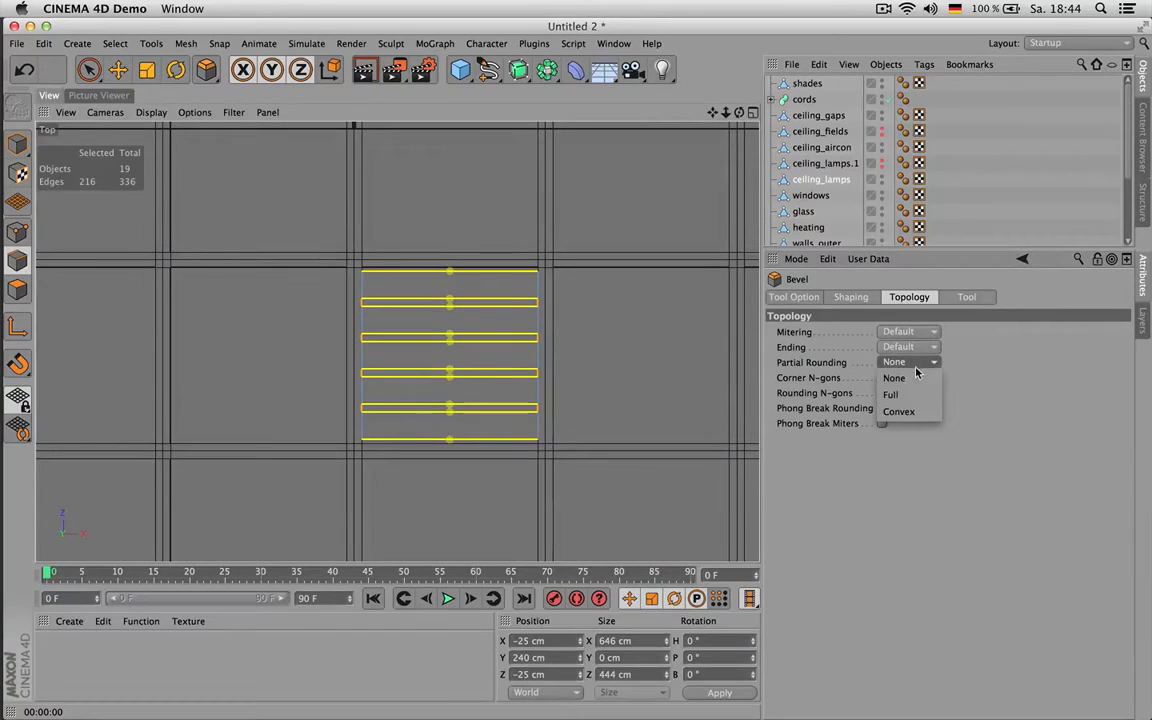
click(909, 395)
click(910, 362)
click(900, 411)
click(965, 298)
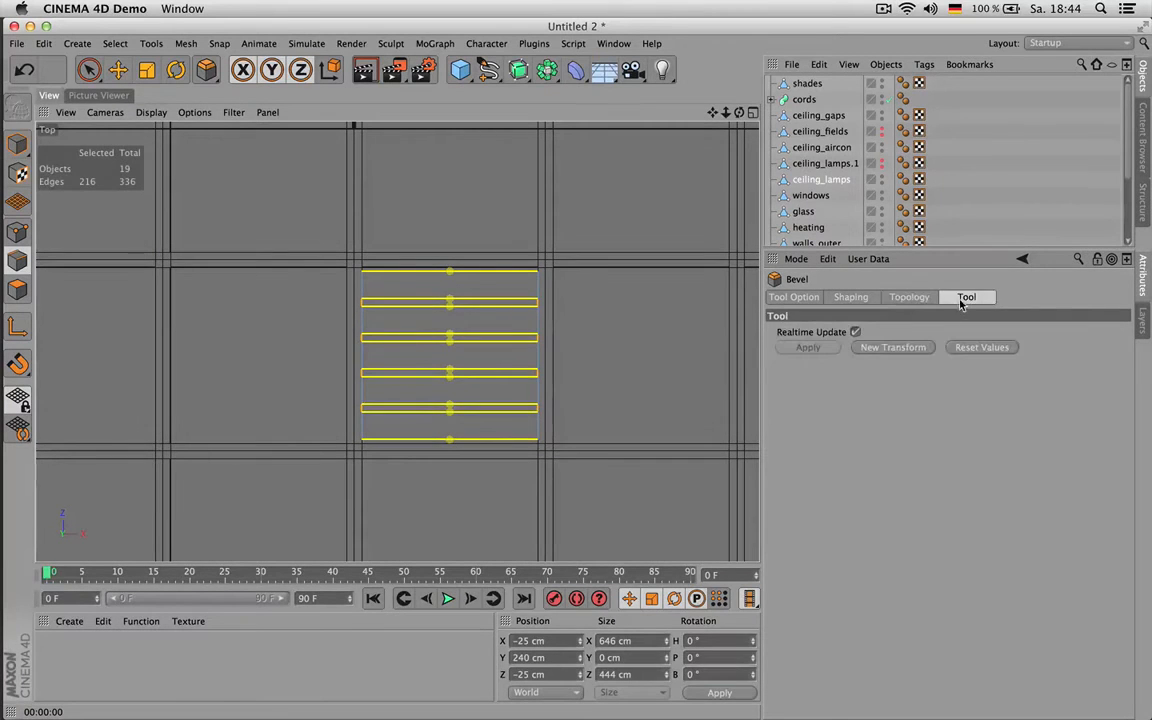
Step: Try the User and Profile shapes for the lamp bevel and set the shape back to Round
click(851, 297)
click(849, 332)
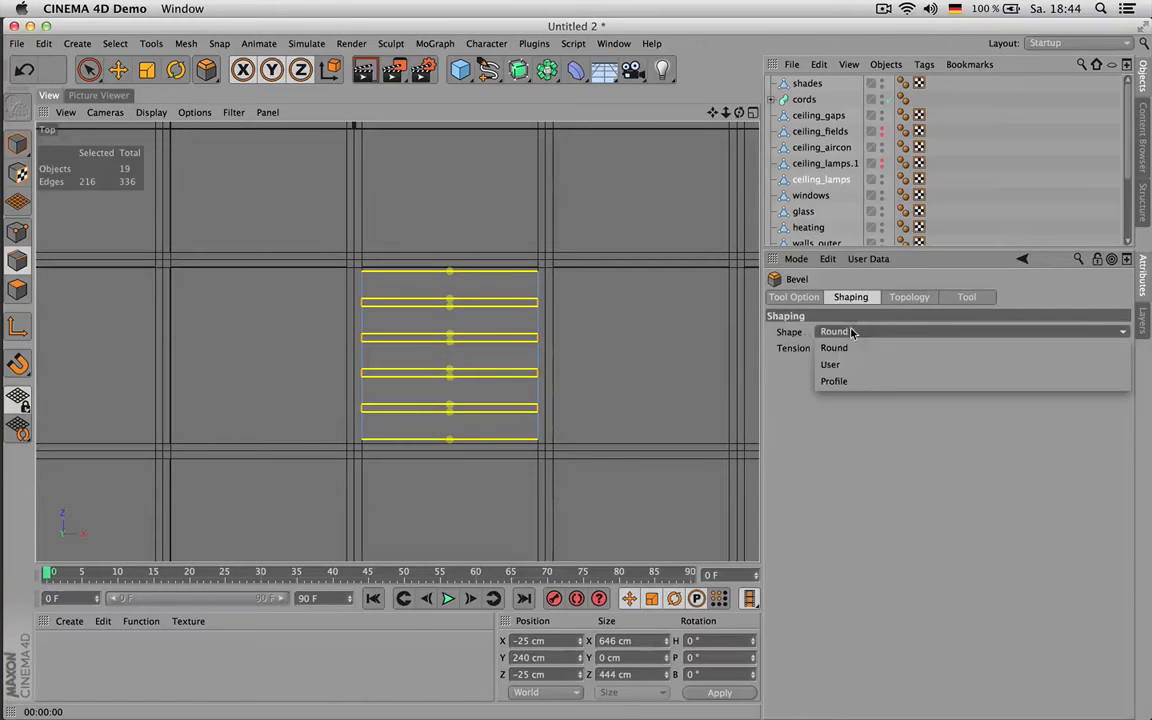
click(843, 366)
click(910, 332)
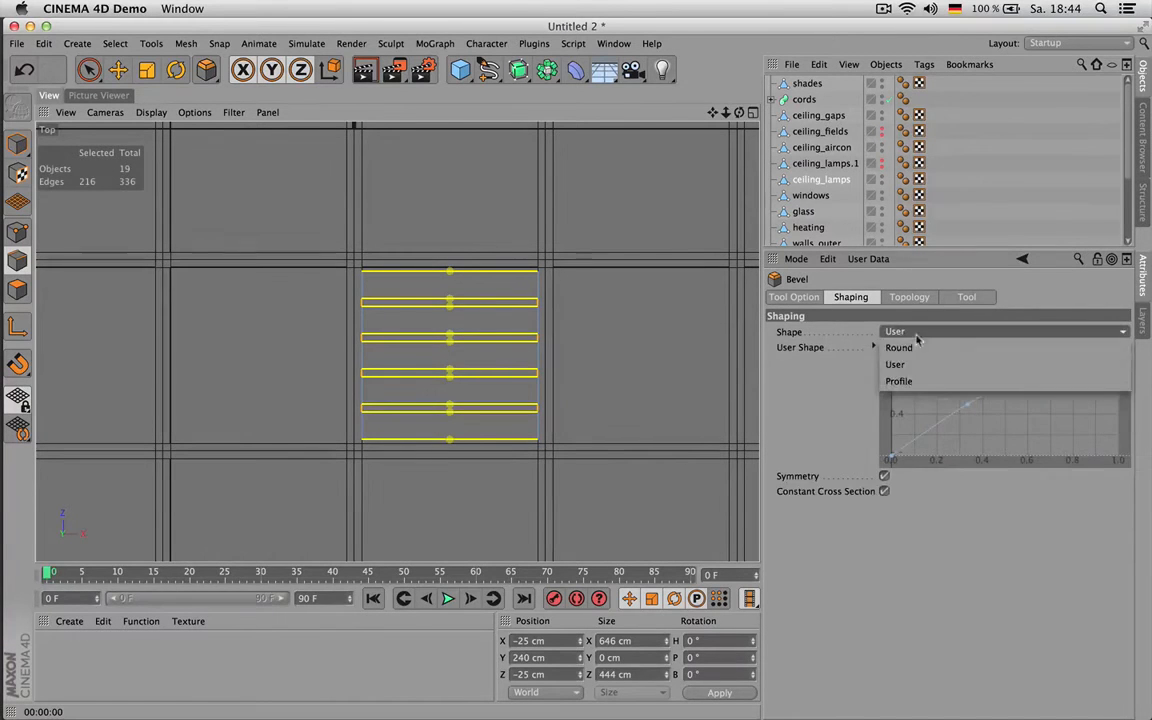
click(922, 381)
click(900, 331)
click(960, 349)
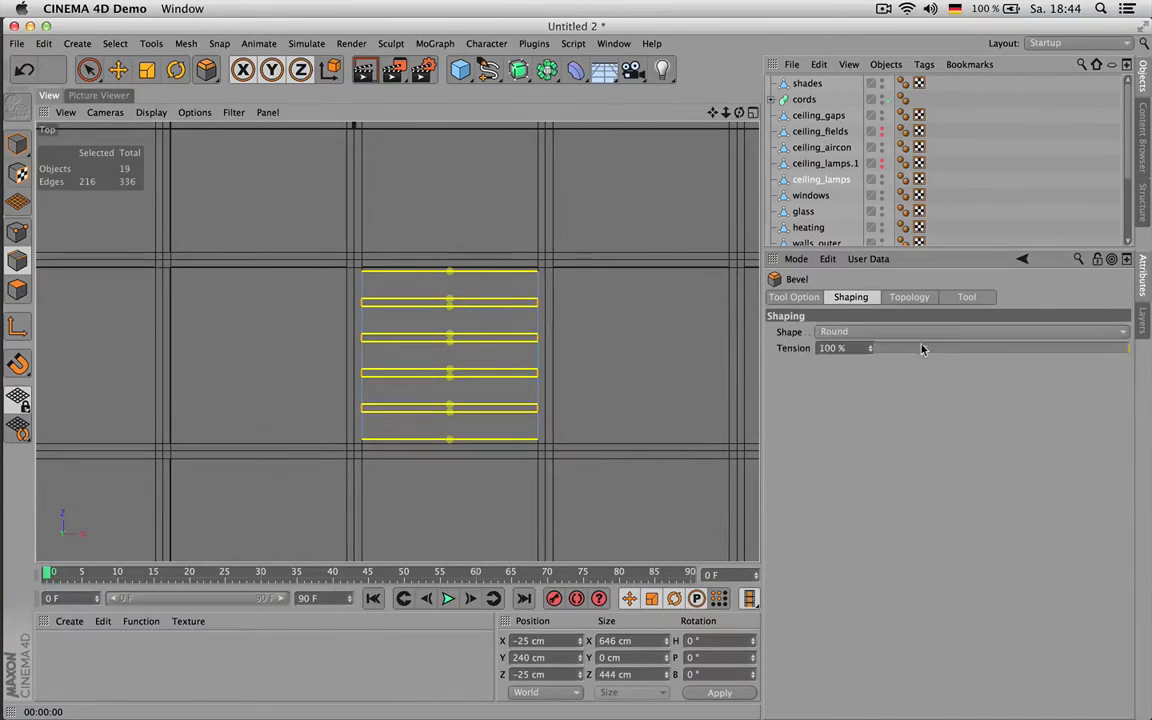
click(813, 298)
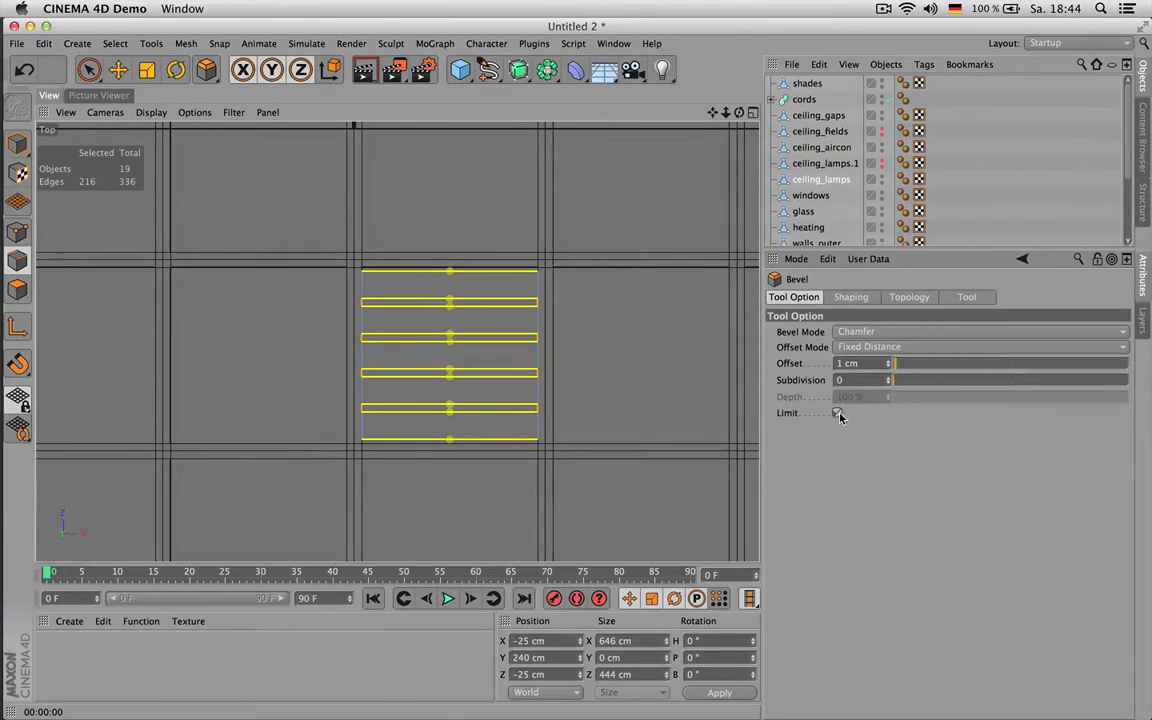
Step: Examine the beveled lamp edges at the field corners and undo the bevel
scroll(533, 265, up, 4)
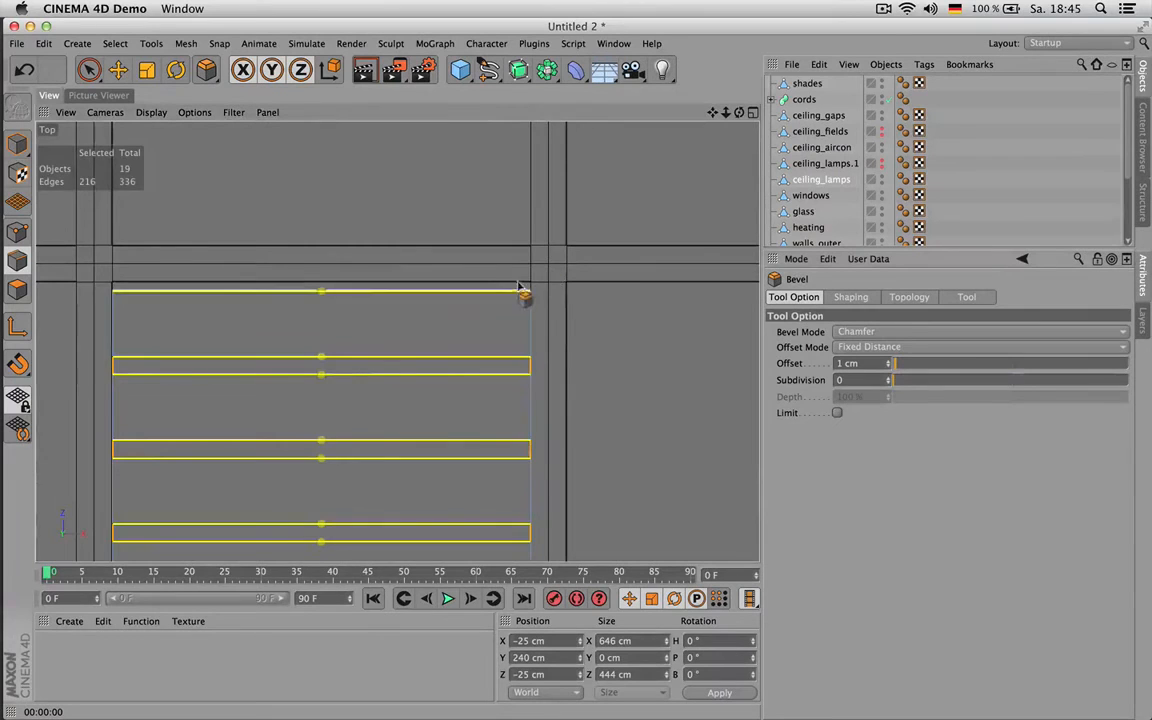
scroll(300, 245, down, 2)
scroll(470, 215, down, 1)
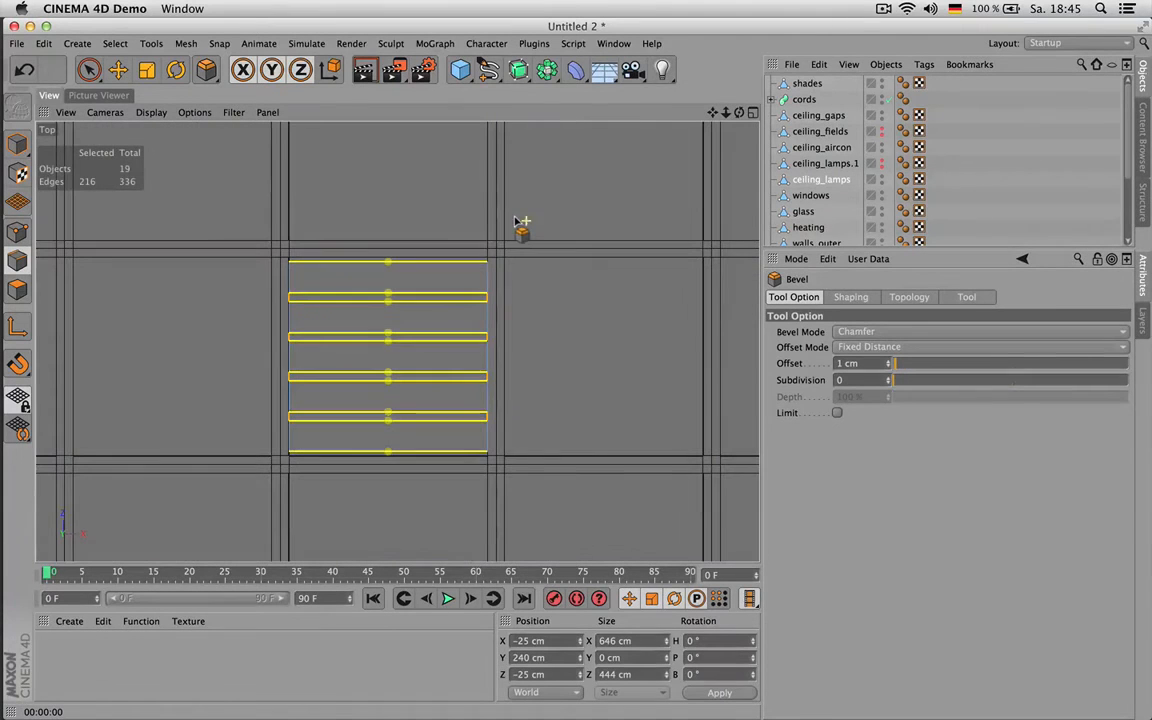
scroll(515, 220, down, 5)
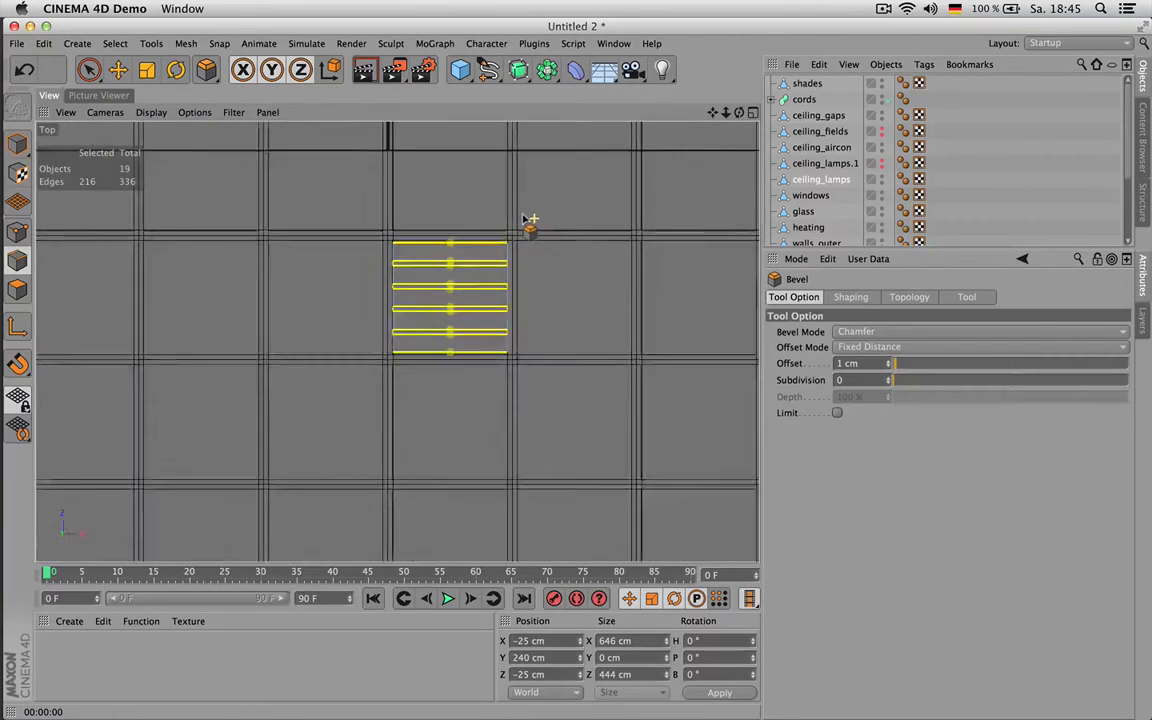
scroll(501, 220, up, 3)
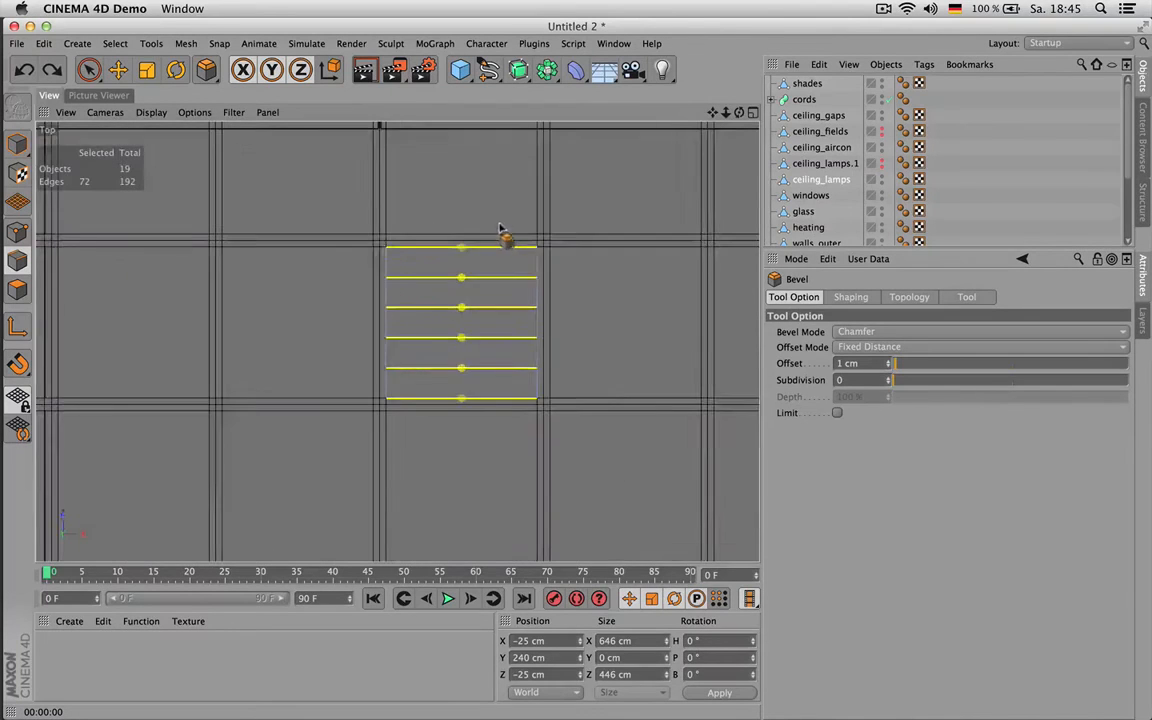
scroll(501, 220, up, 2)
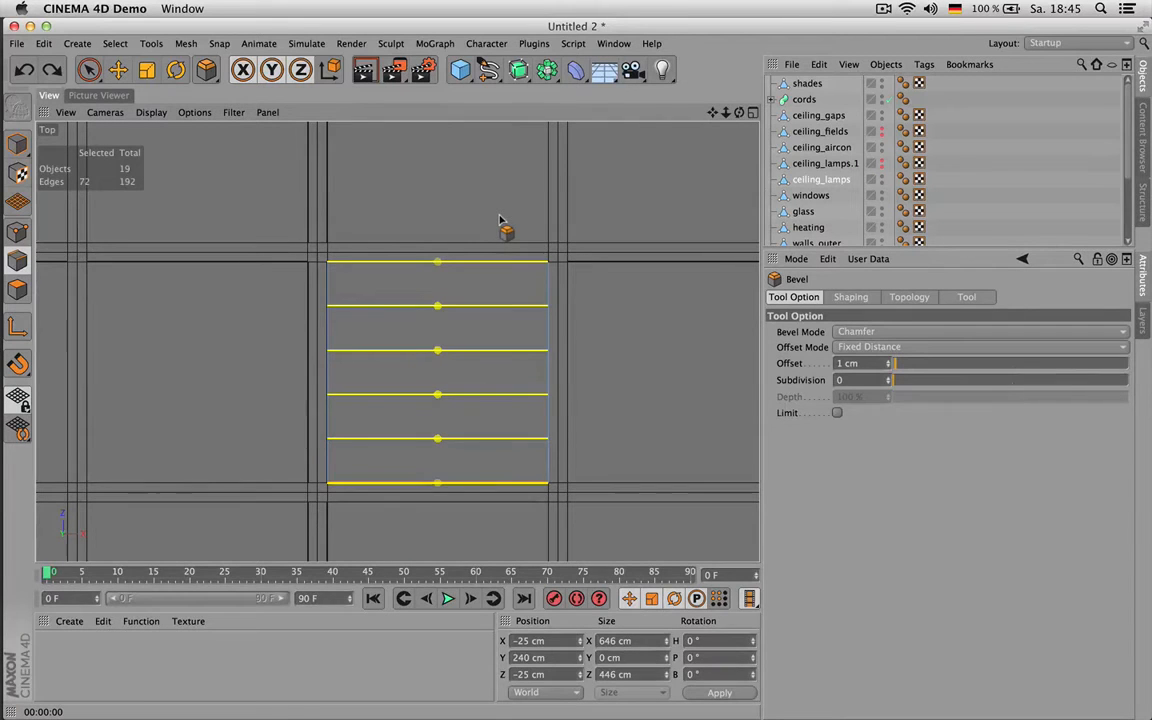
Step: Change to polygon mode and select all polygons of ceiling_lamps
key(Return)
key(ctrl+a)
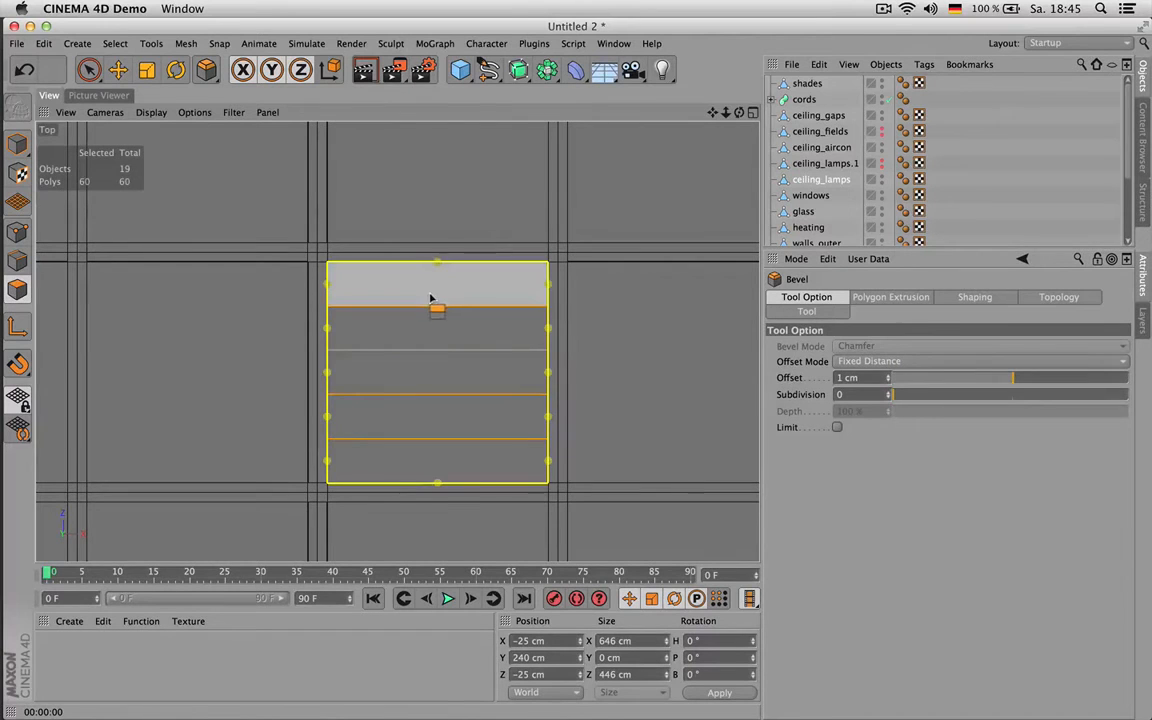
key(space)
click(490, 282)
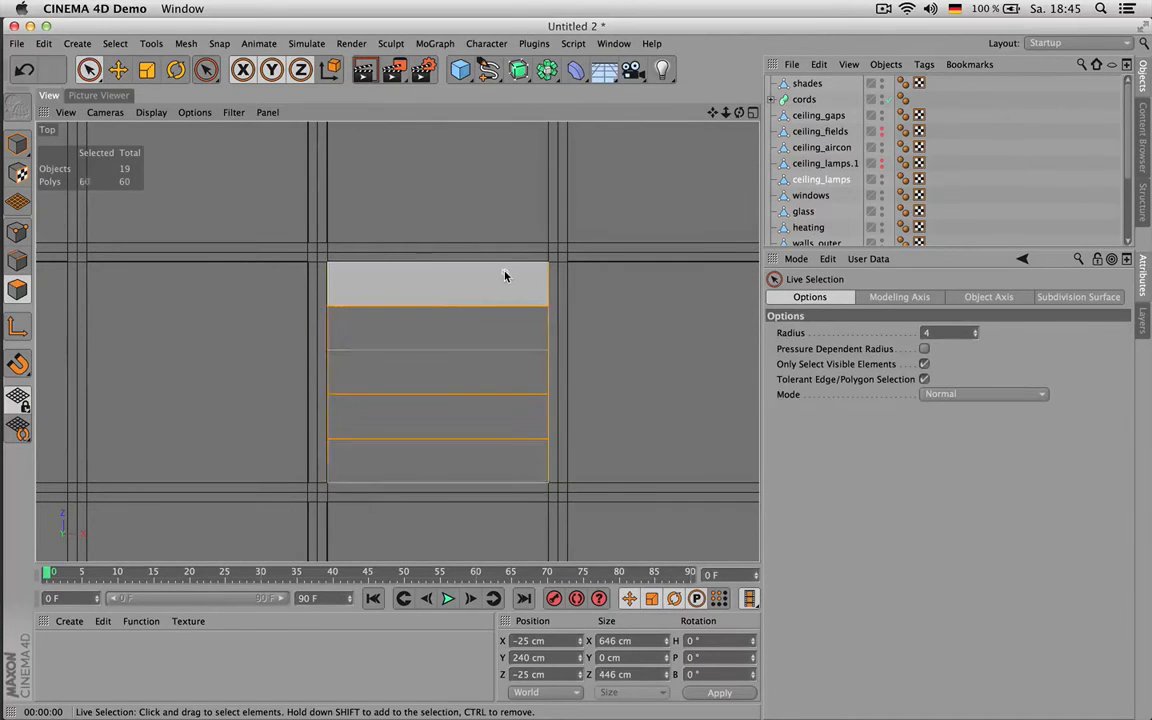
key(ctrl+a)
scroll(505, 276, down, 5)
scroll(518, 235, up, 5)
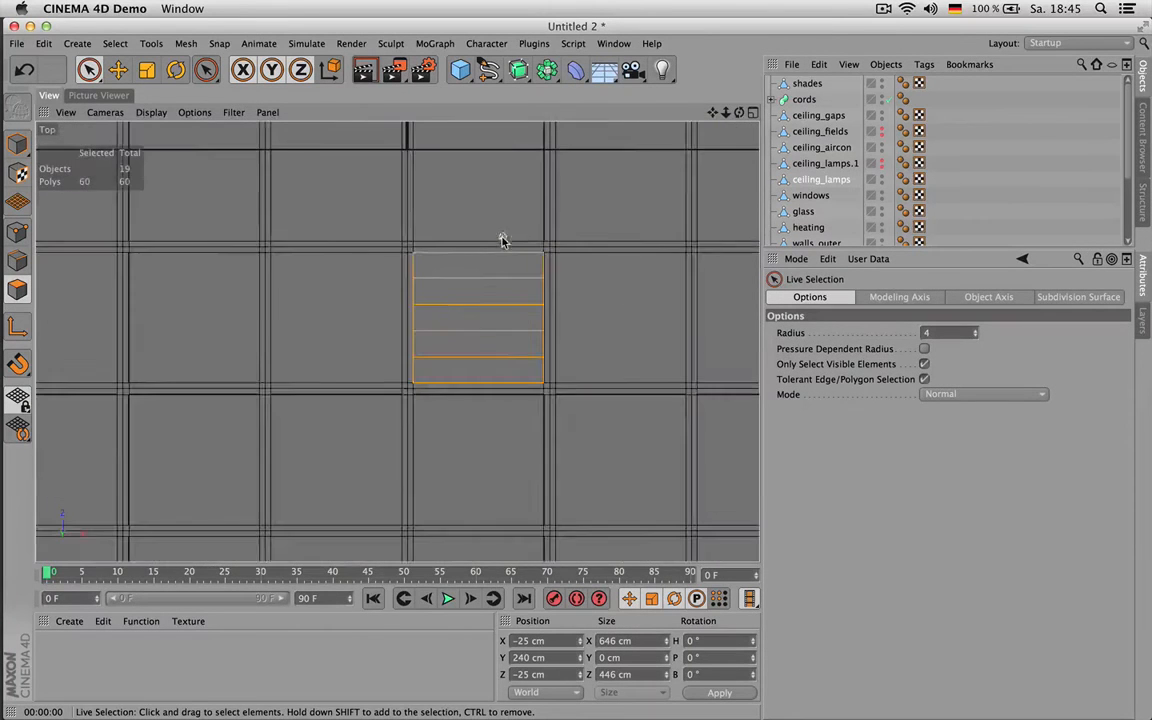
Step: Inset every selected lamp polygon individually with Extrude Inner at 0.5 cm offset, with Preserve Groups off
key(i)
drag(504, 247, 568, 247)
drag(705, 249, 668, 249)
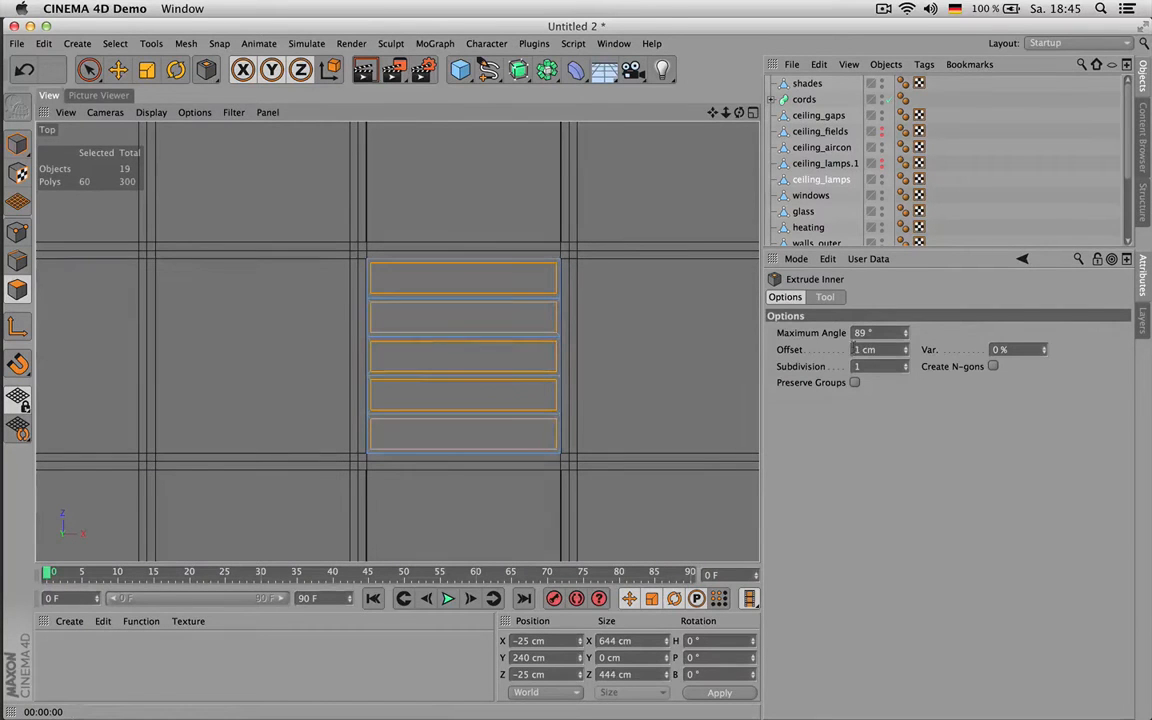
text(0.5)
key(Return)
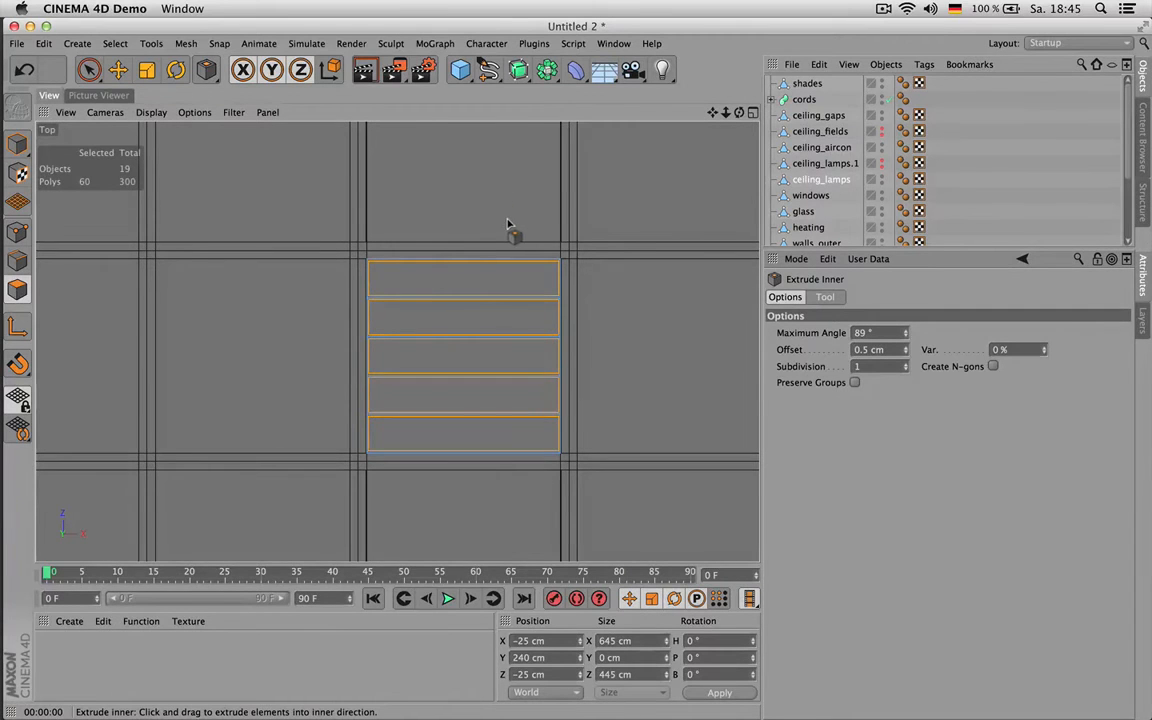
Step: Extrude the inset lamp polygons by -5.5 cm in the perspective view and compare a lamp with the finished render
key(F1)
key(d)
drag(538, 354, 465, 354)
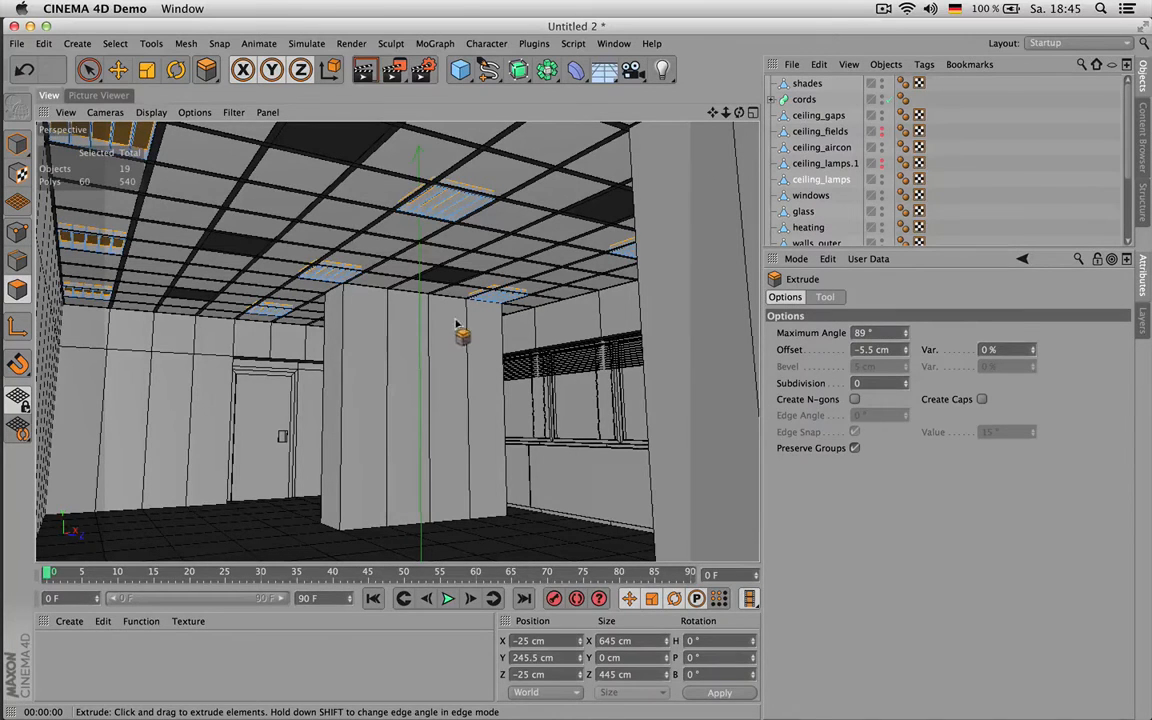
scroll(452, 195, up, 8)
alt+drag(458, 215, 487, 320)
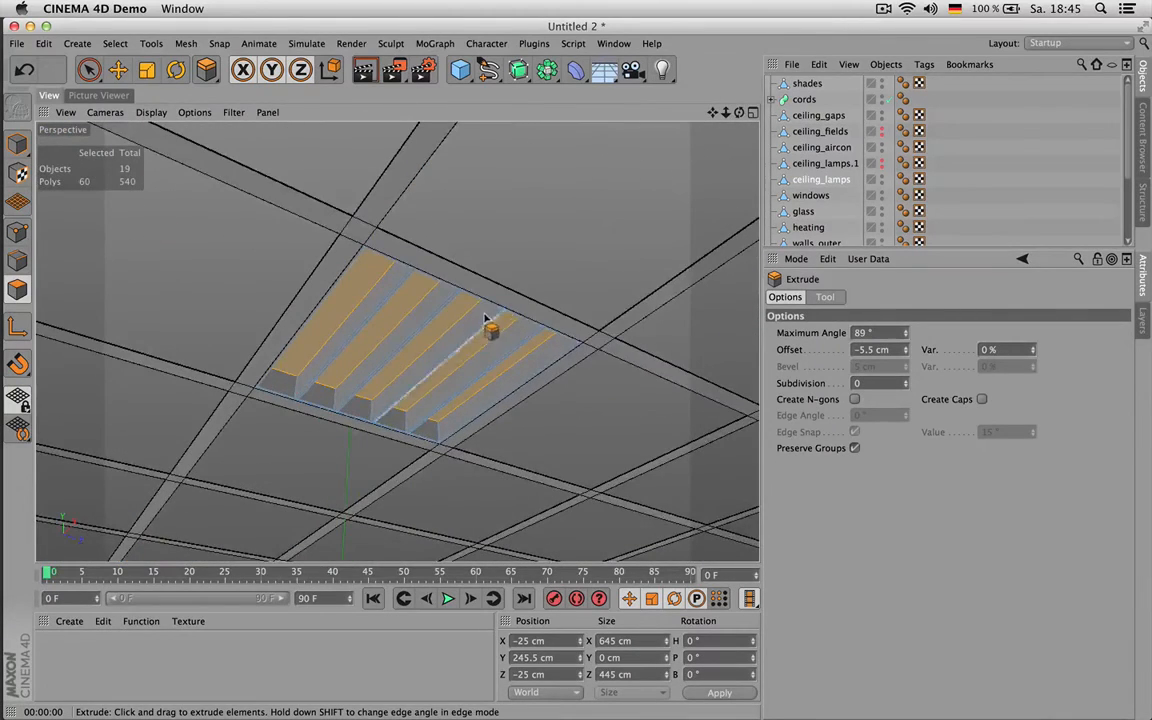
click(80, 94)
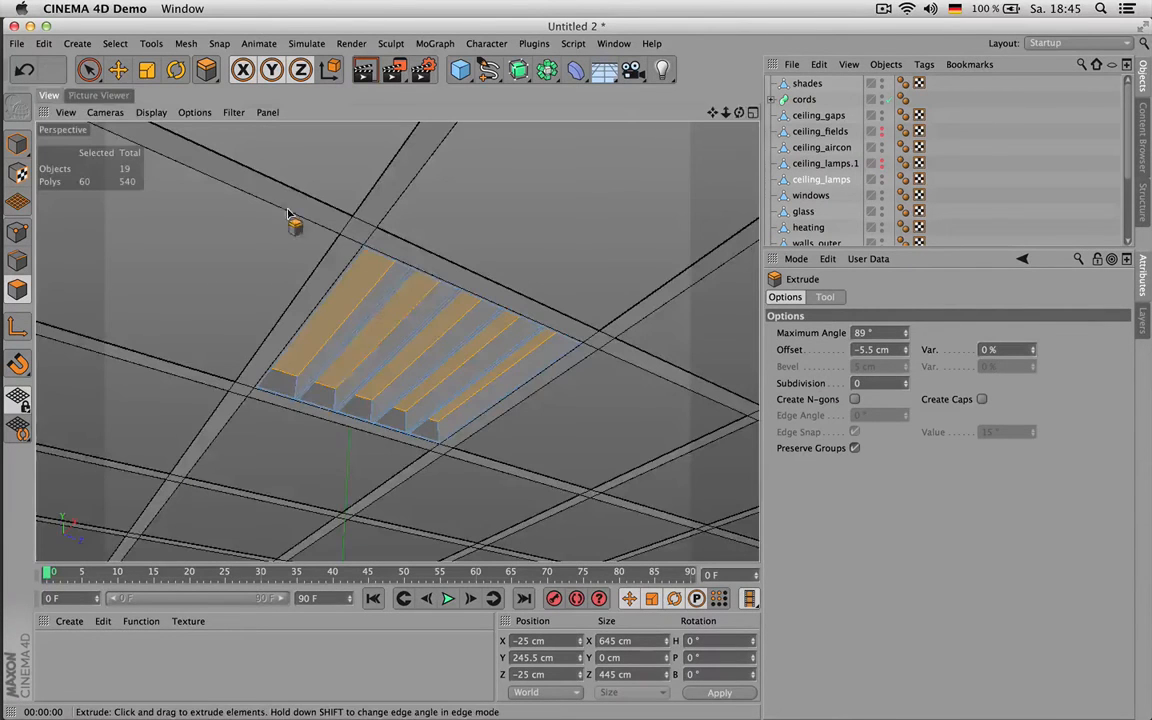
click(48, 95)
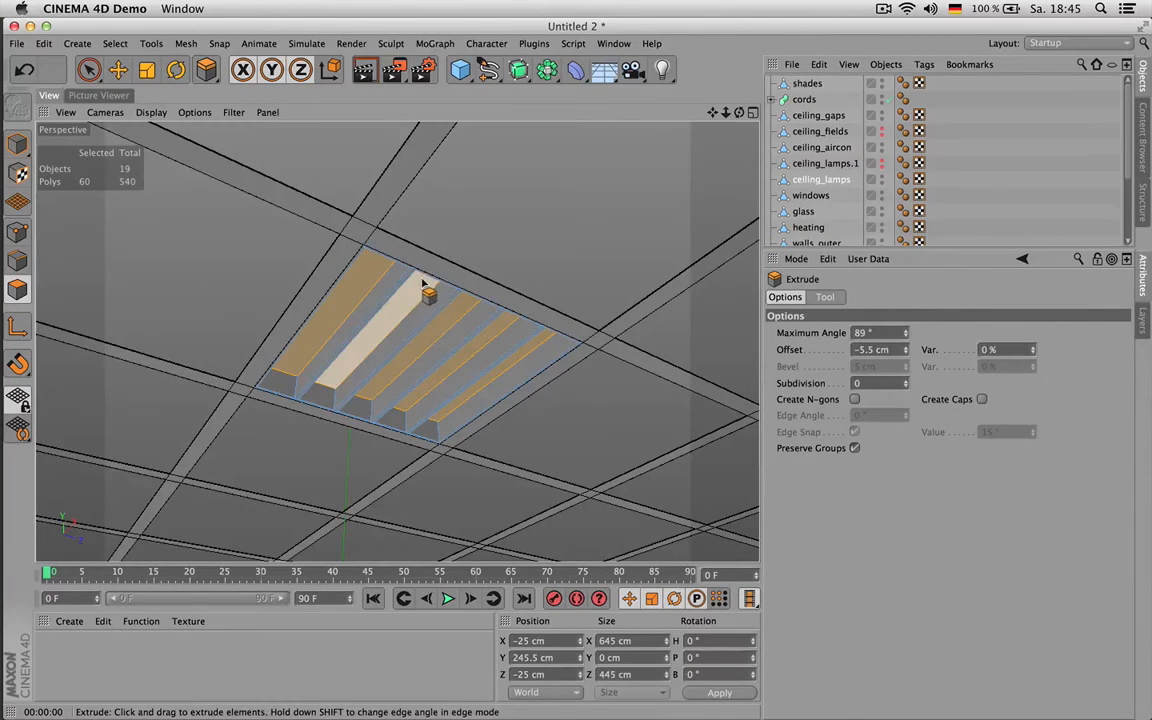
Step: Try shifting the extruded lamp polygons to world Z -22 cm and -20 cm, and undo the moves
key(e)
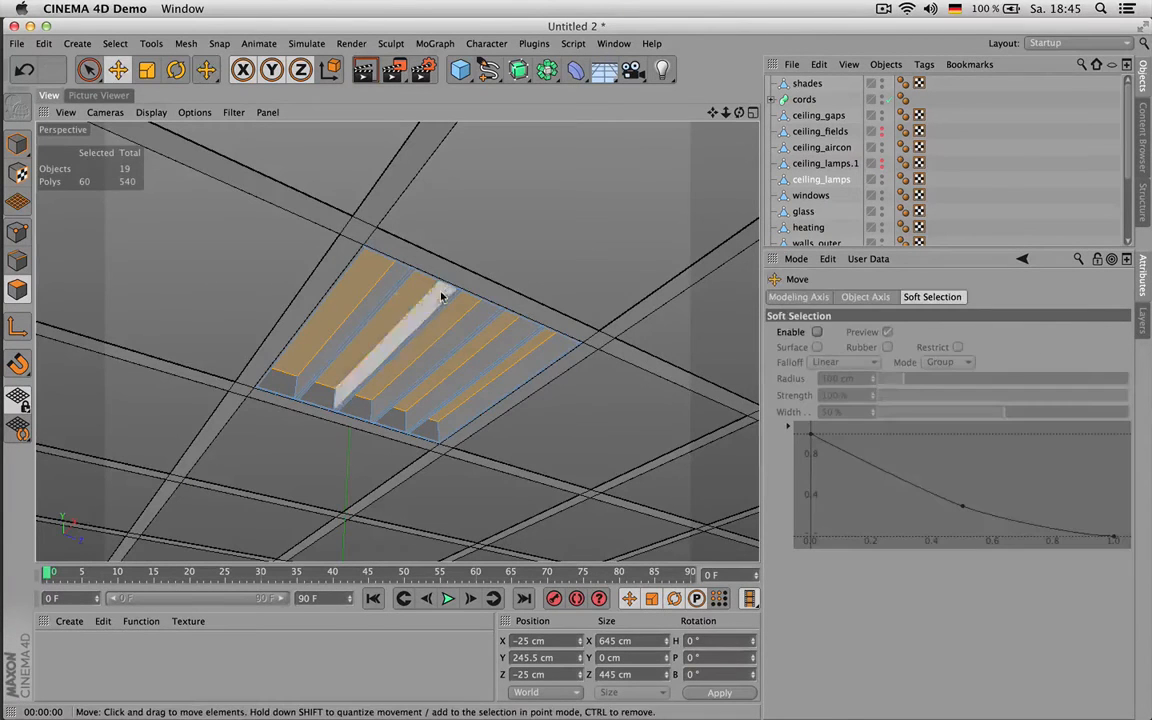
double_click(555, 674)
text(-27)
key(Return)
click(701, 690)
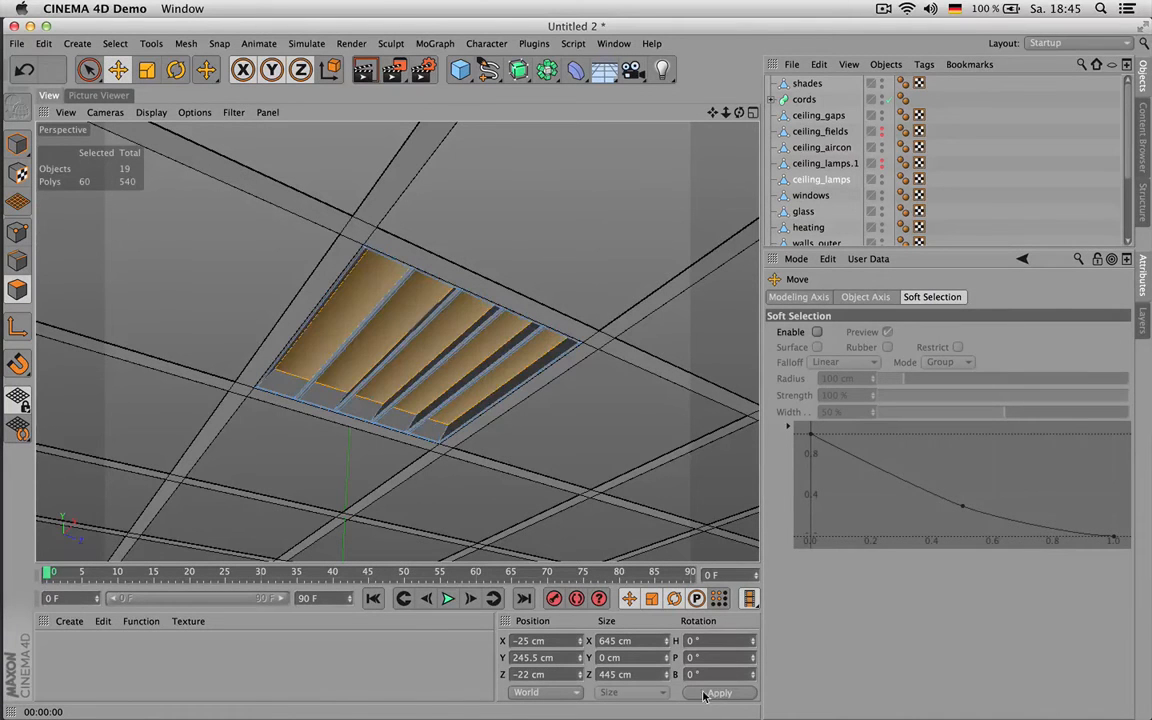
drag(527, 676, 555, 675)
text(0)
key(Return)
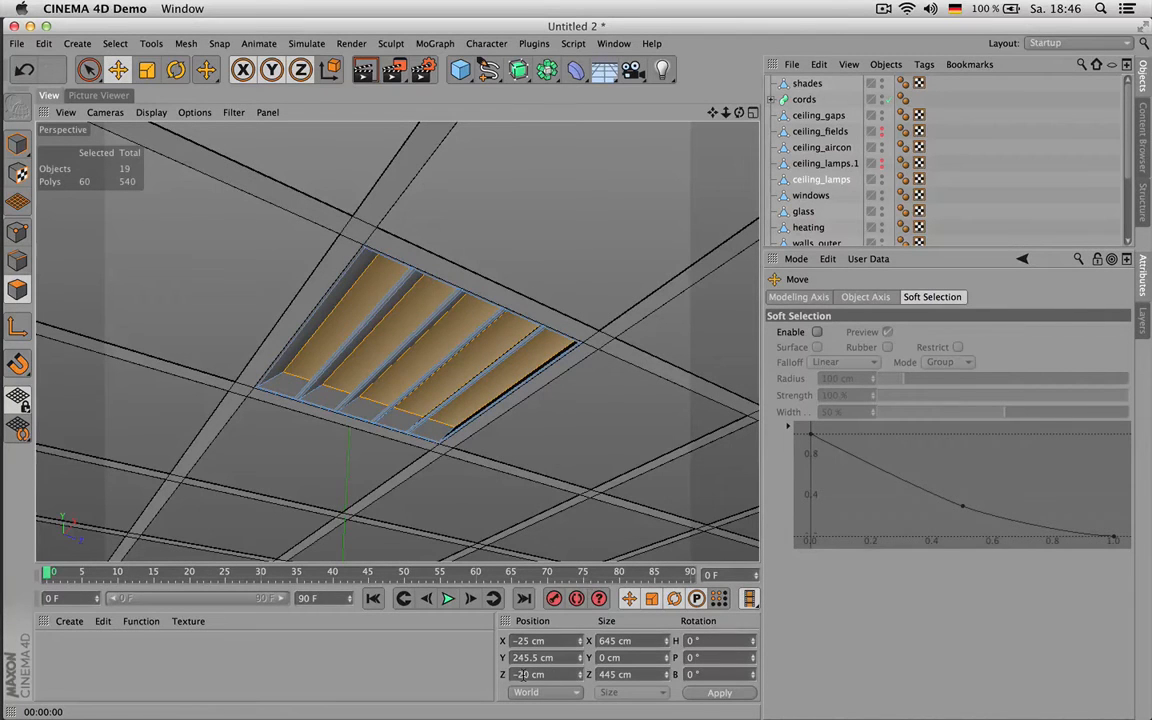
key(ctrl+z)
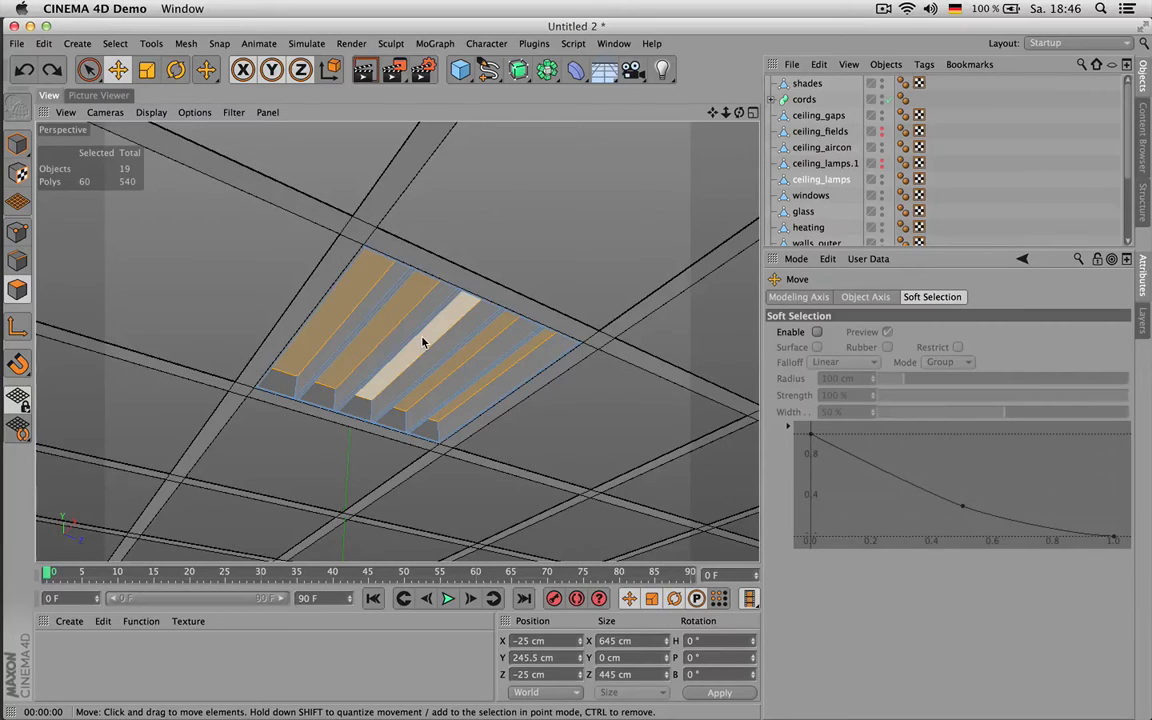
Step: Delete the selected end polygons of the extruded lamp slots and inspect the open lamp grids
key(Delete)
click(838, 183)
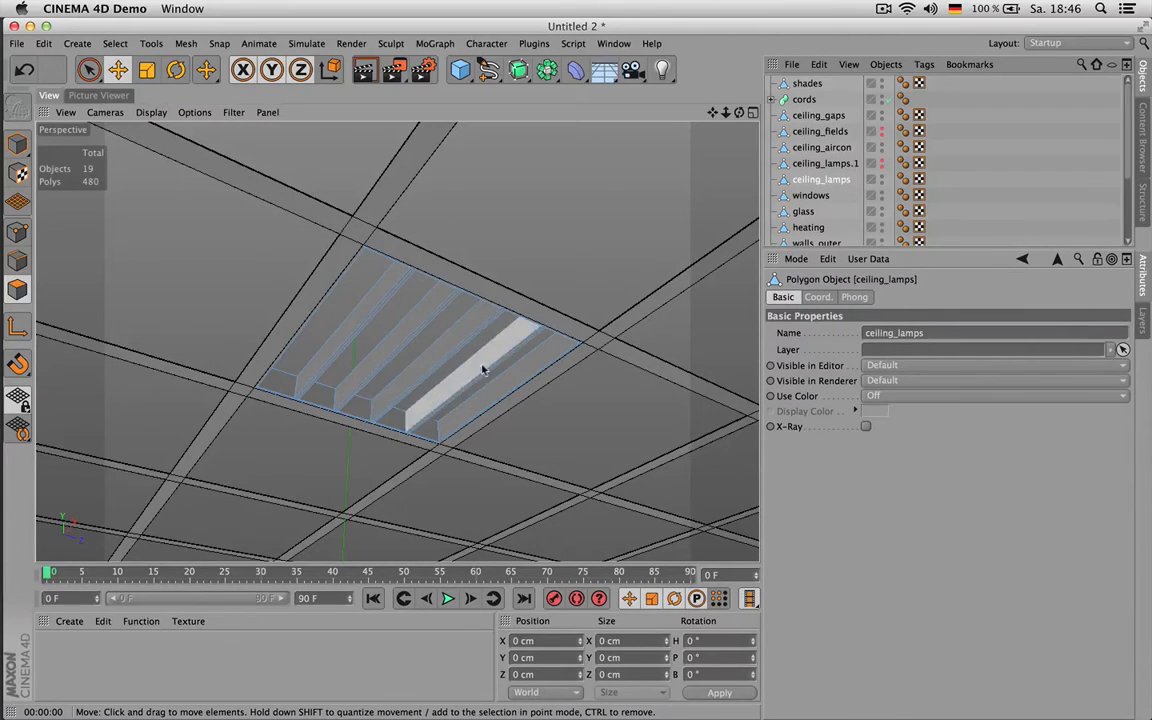
scroll(484, 356, down, 5)
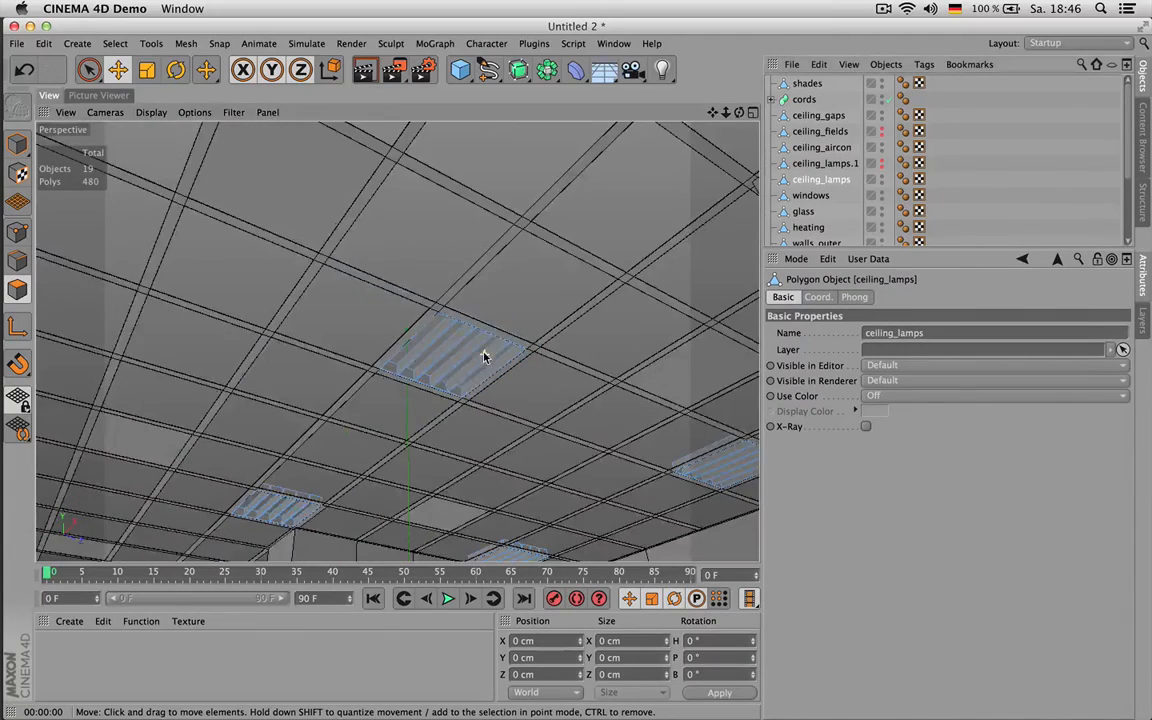
scroll(292, 508, up, 5)
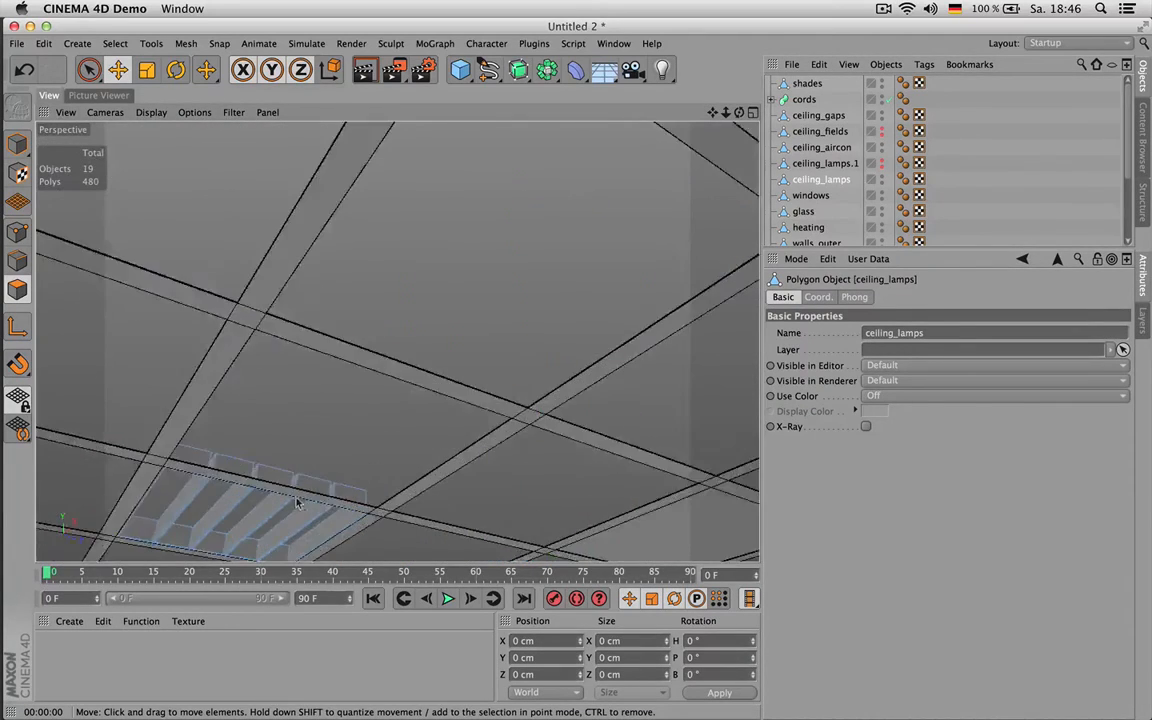
Step: Hide the finished ceiling_lamps object, make ceiling_lamps.1 visible in its place and select it
scroll(296, 503, down, 5)
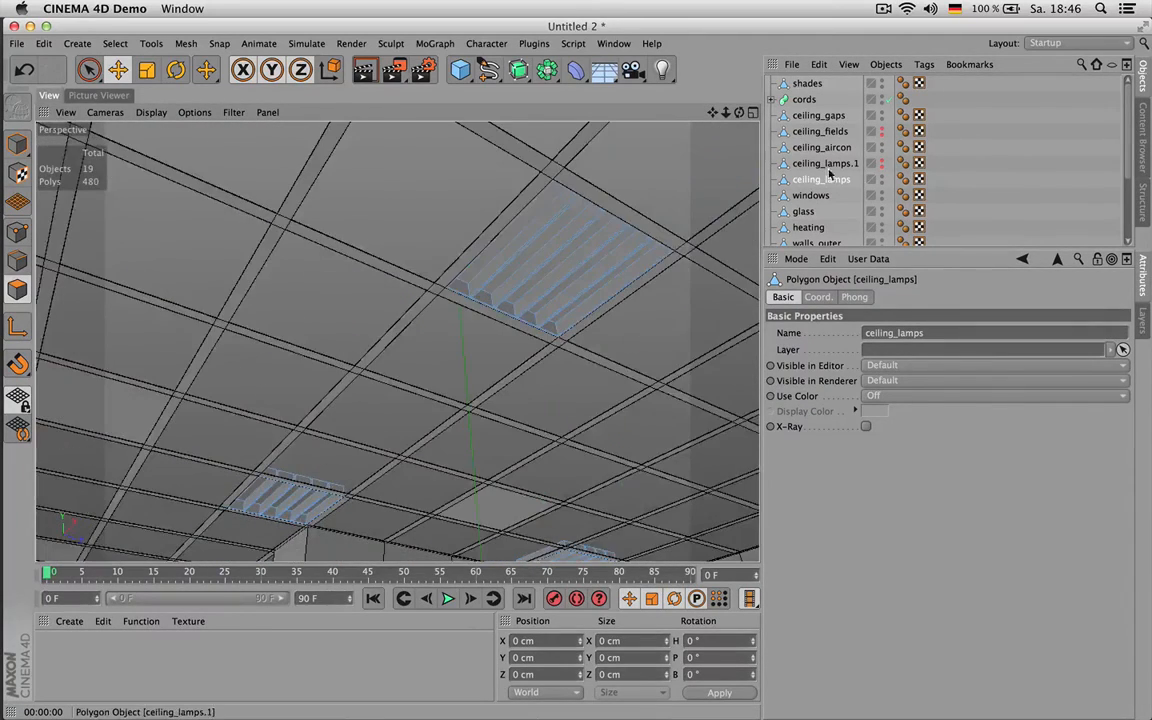
click(824, 163)
click(846, 179)
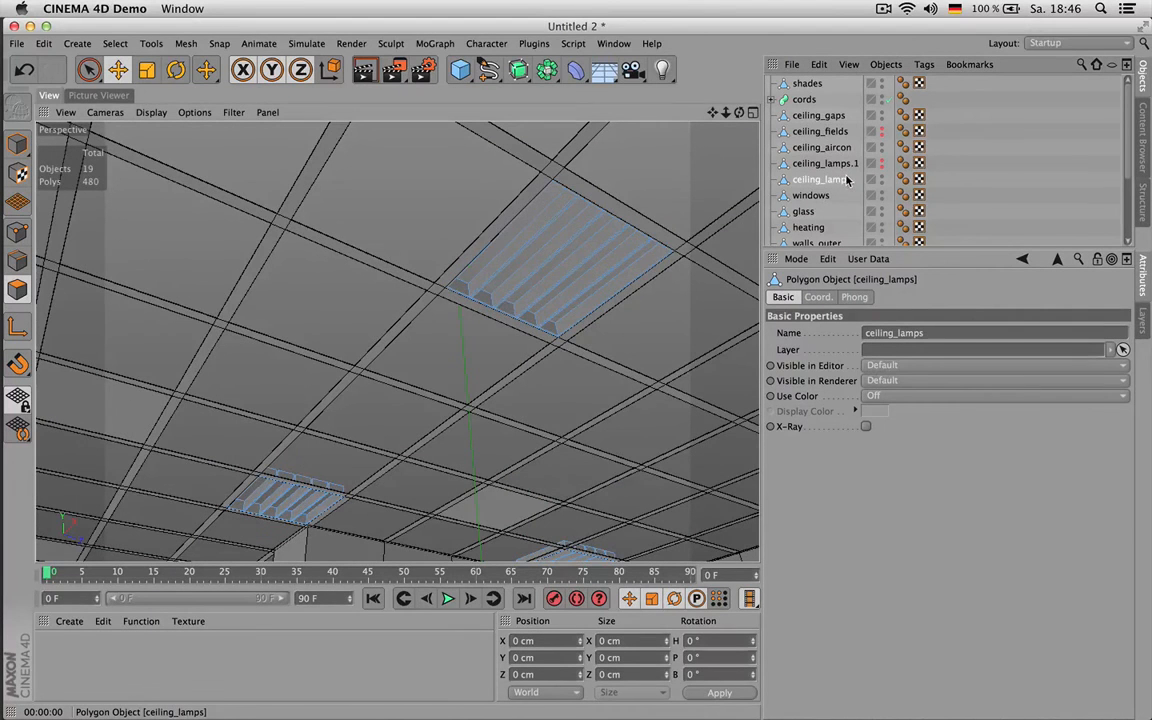
alt+click(882, 179)
alt+click(882, 179)
click(815, 163)
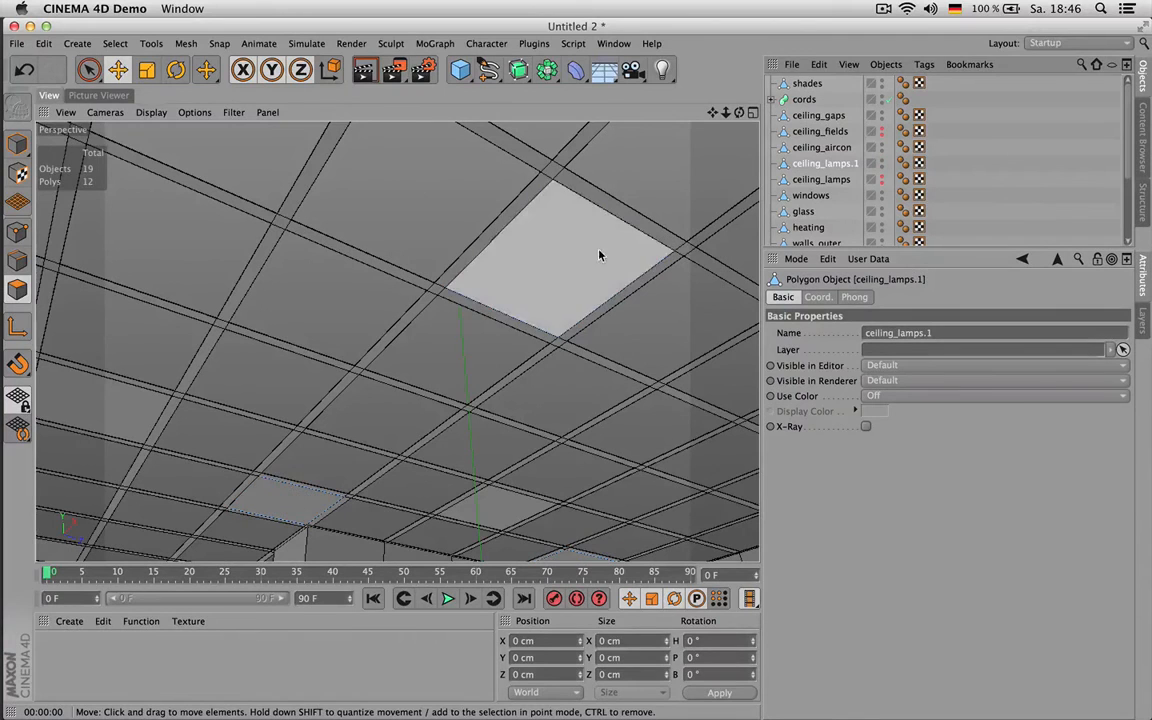
Step: Duplicate ceiling_lamps.1, place the copy directly above it in the object list and hide the copy
key(Return)
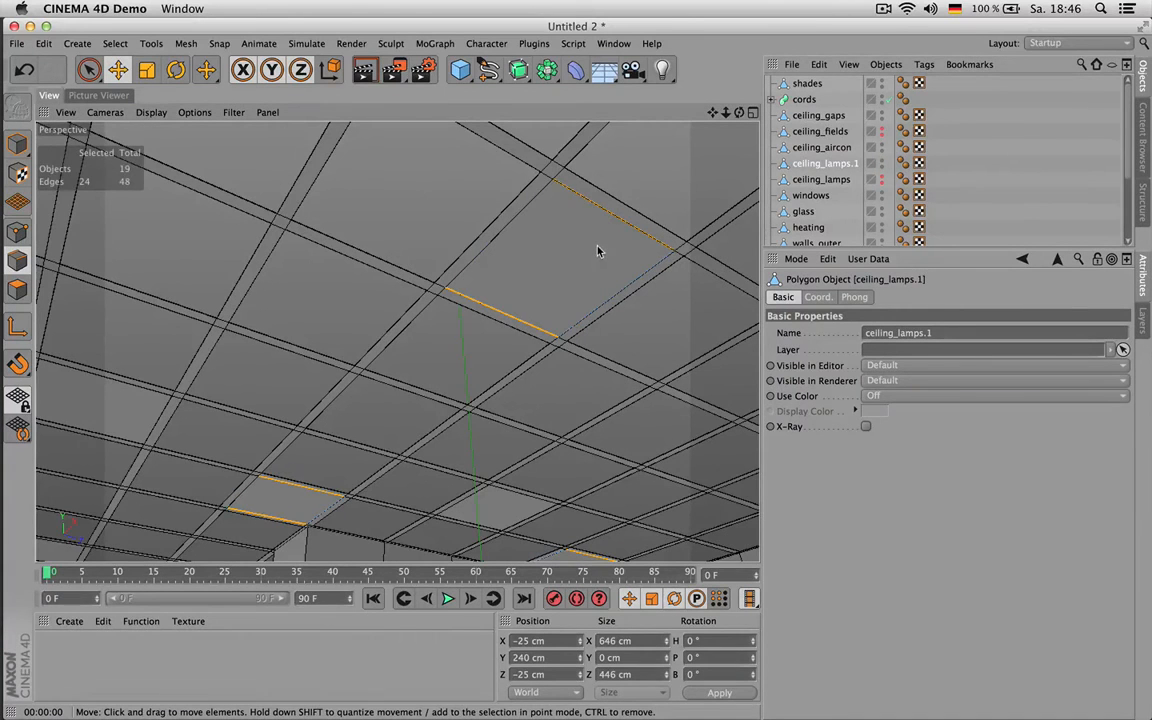
key(ctrl+c)
key(ctrl+v)
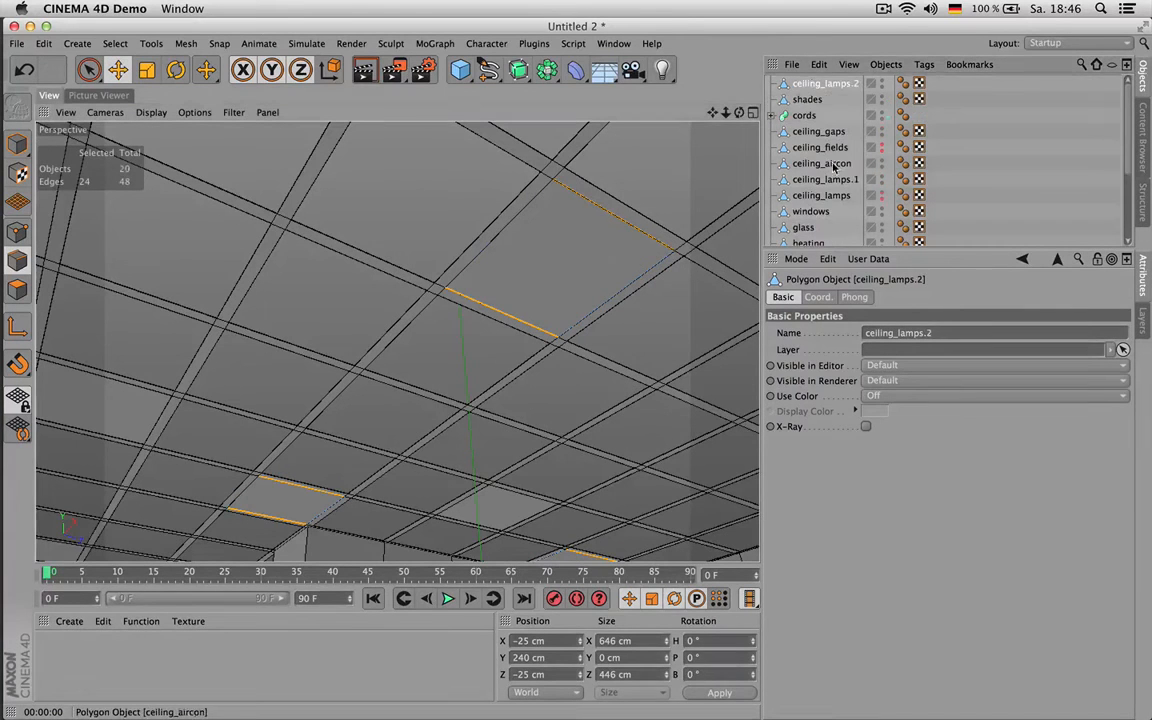
drag(826, 172, 828, 171)
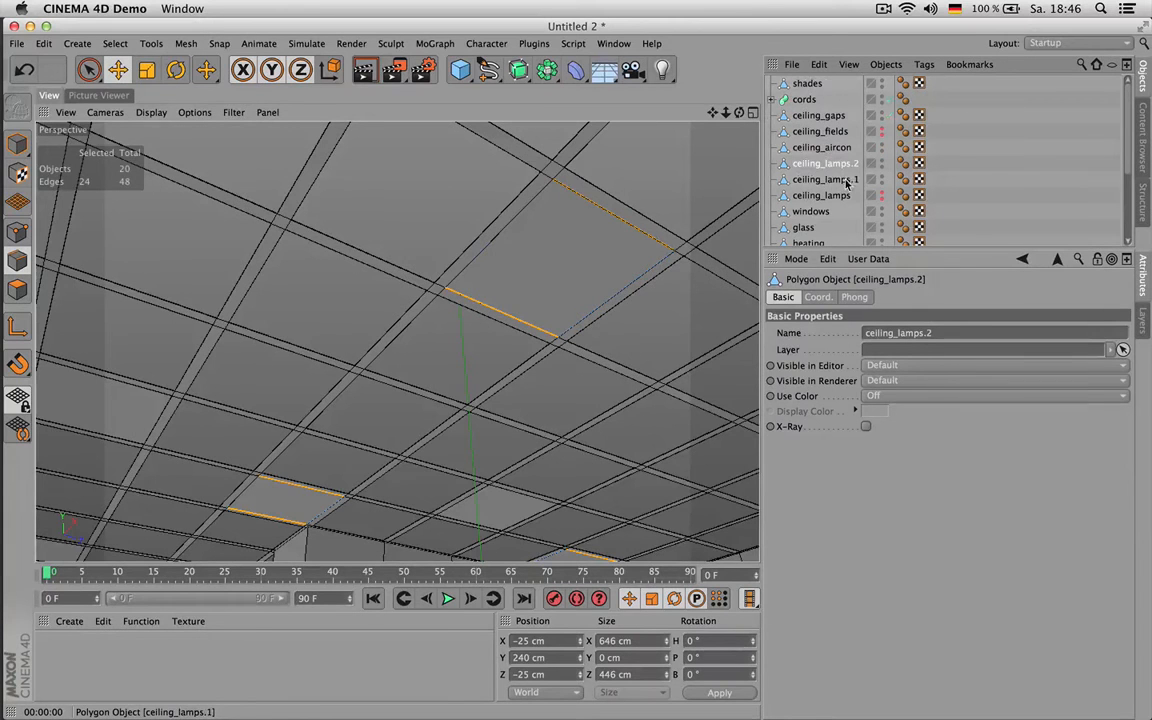
Step: Cut the opposite pair of lamp edges in ceiling_lamps.1 using an inverted edge selection and Edge Cut with subdivision 4
click(834, 179)
key(m)
key(f)
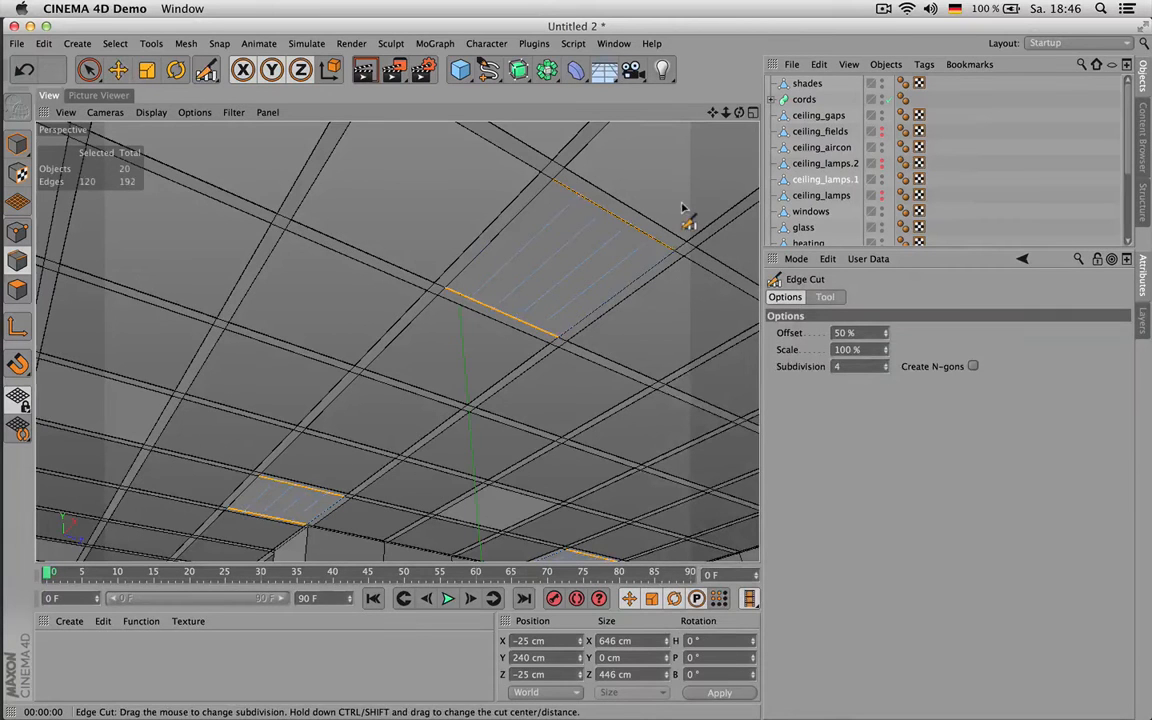
key(u)
key(i)
click(571, 378)
key(Return)
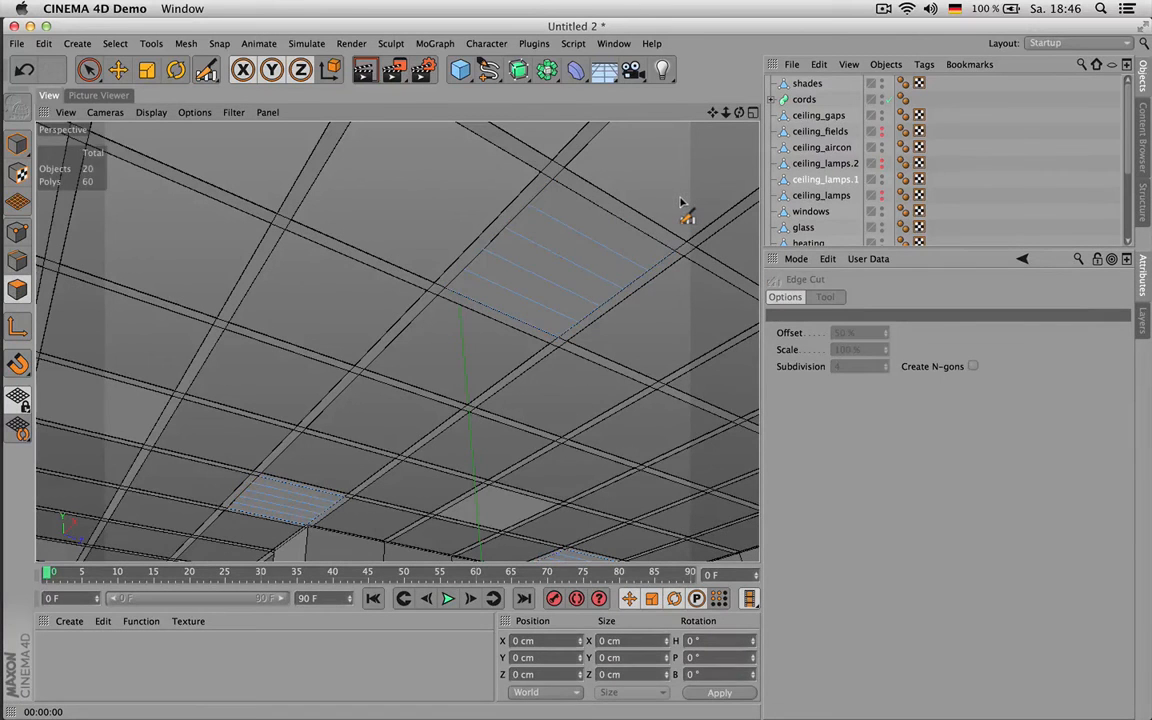
Step: Inset all ceiling_lamps.1 polygons individually by 0.5 cm with Extrude Inner and extrude them by -5.5 cm
key(super+a)
key(i)
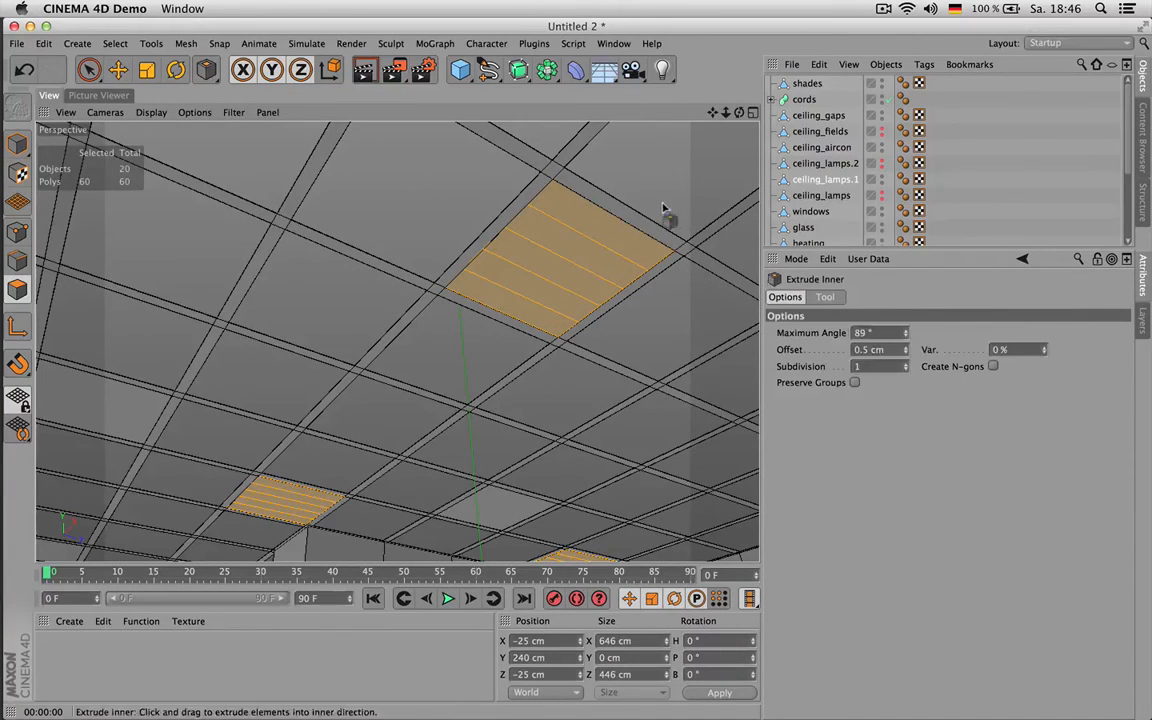
shift+click(825, 297)
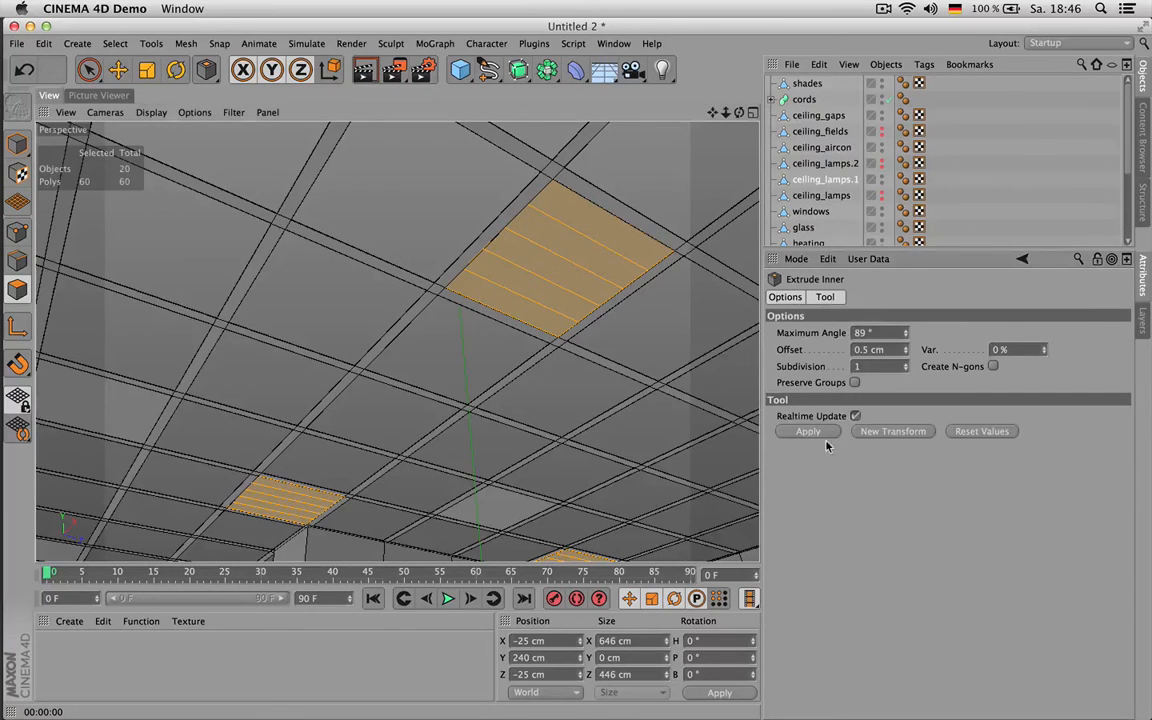
click(810, 431)
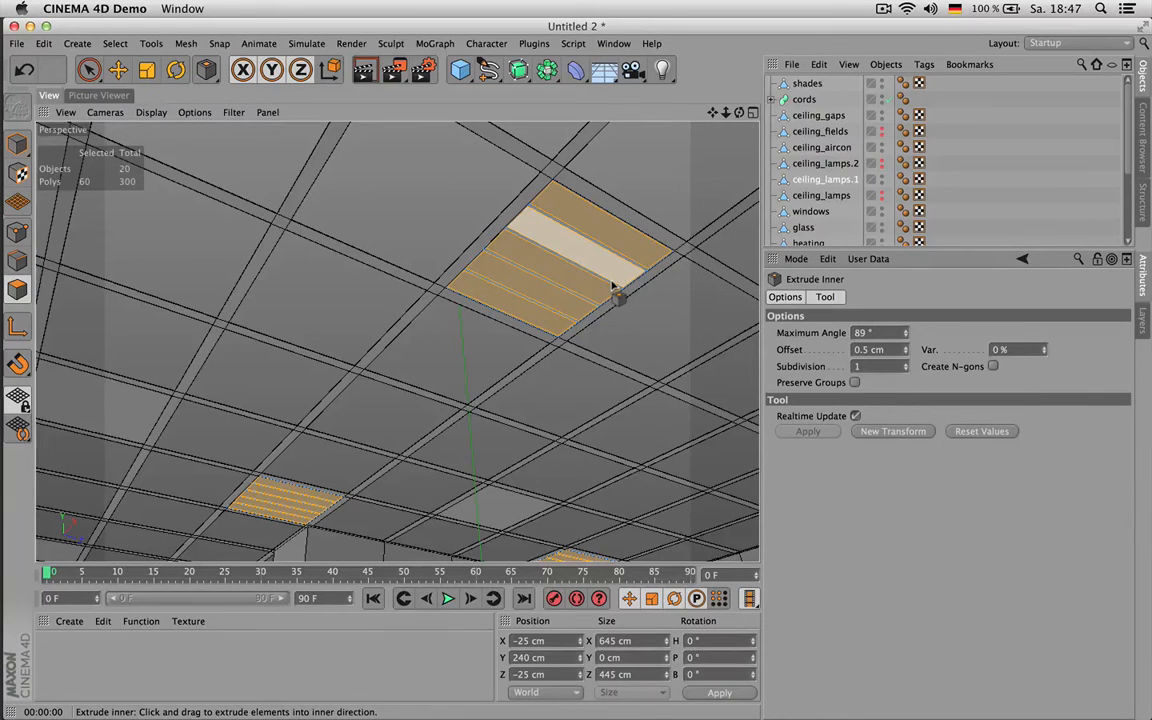
key(d)
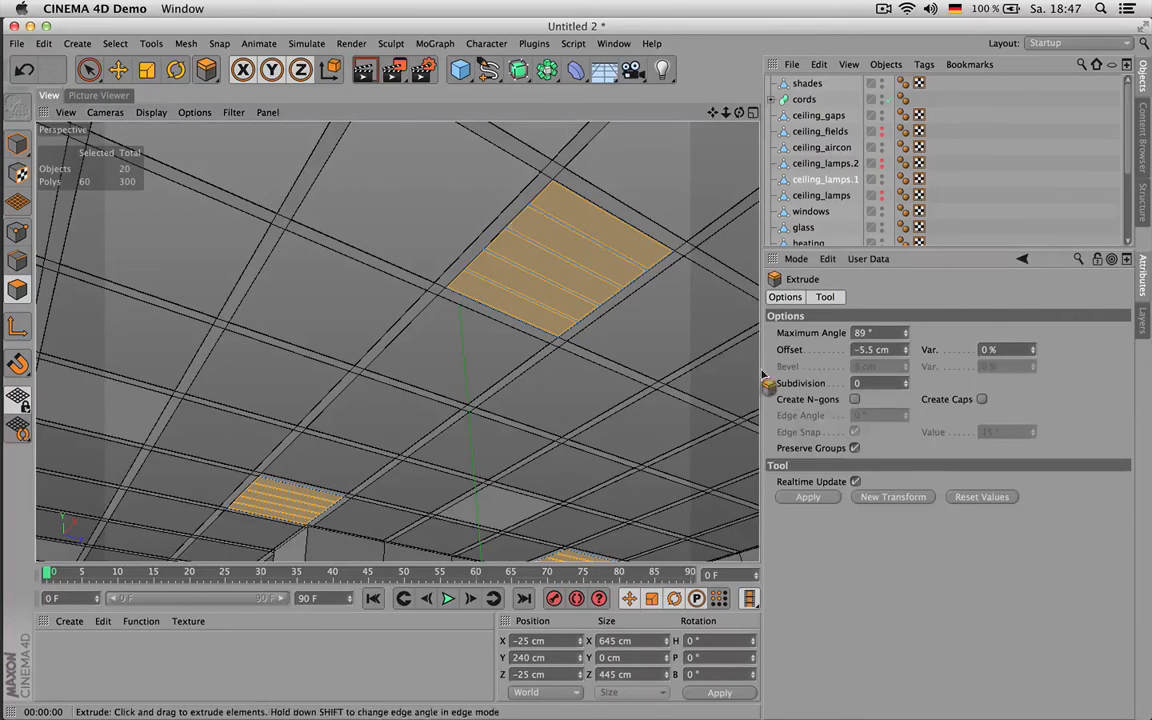
click(810, 497)
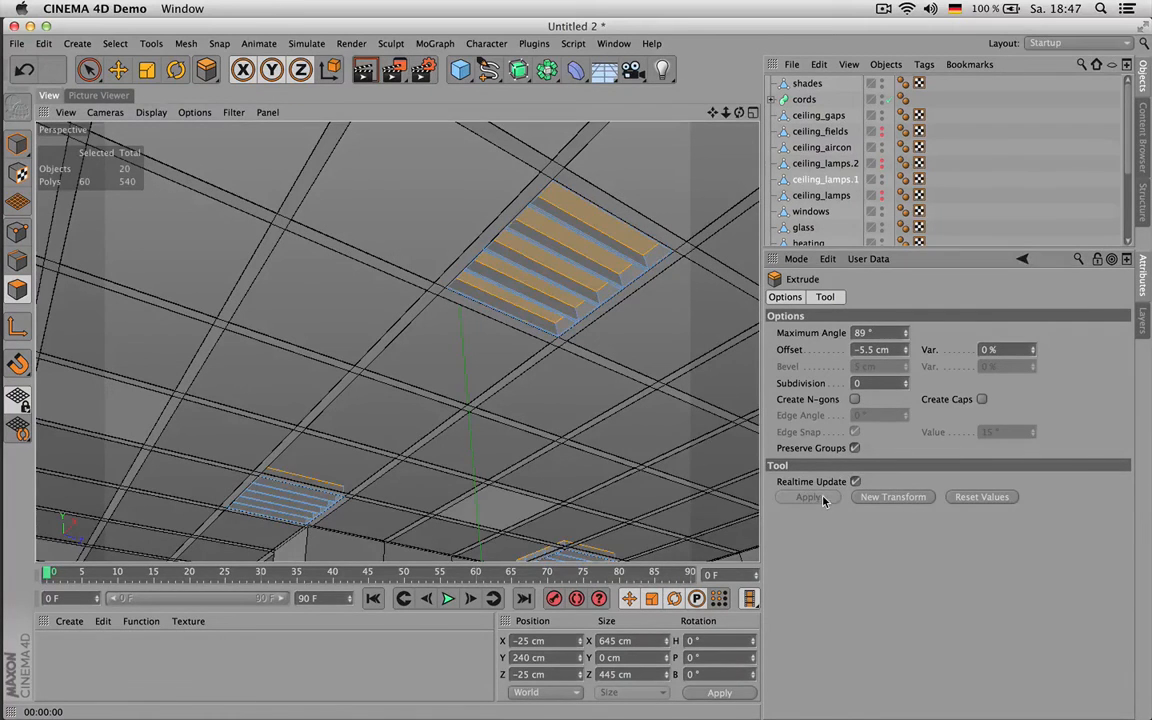
Step: Raise the whole ceiling_lamps.1 object to Y 0.4 cm, and increase its Y position to 1 cm
key(Return)
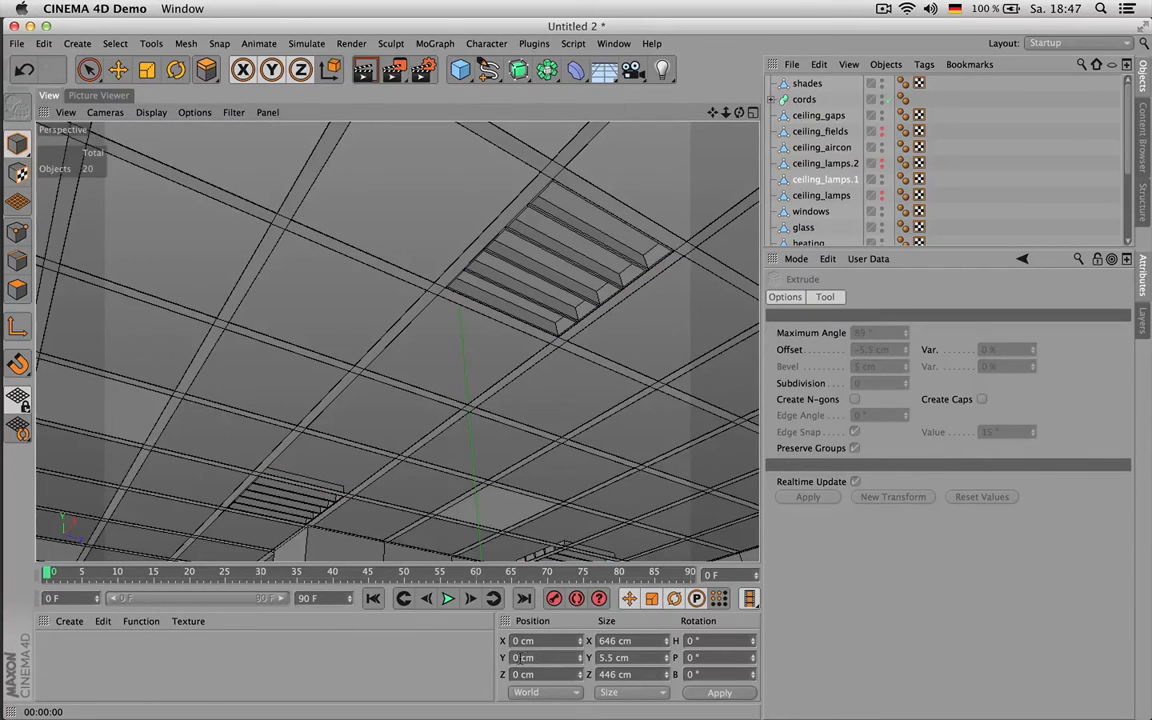
drag(514, 657, 553, 658)
text(0)
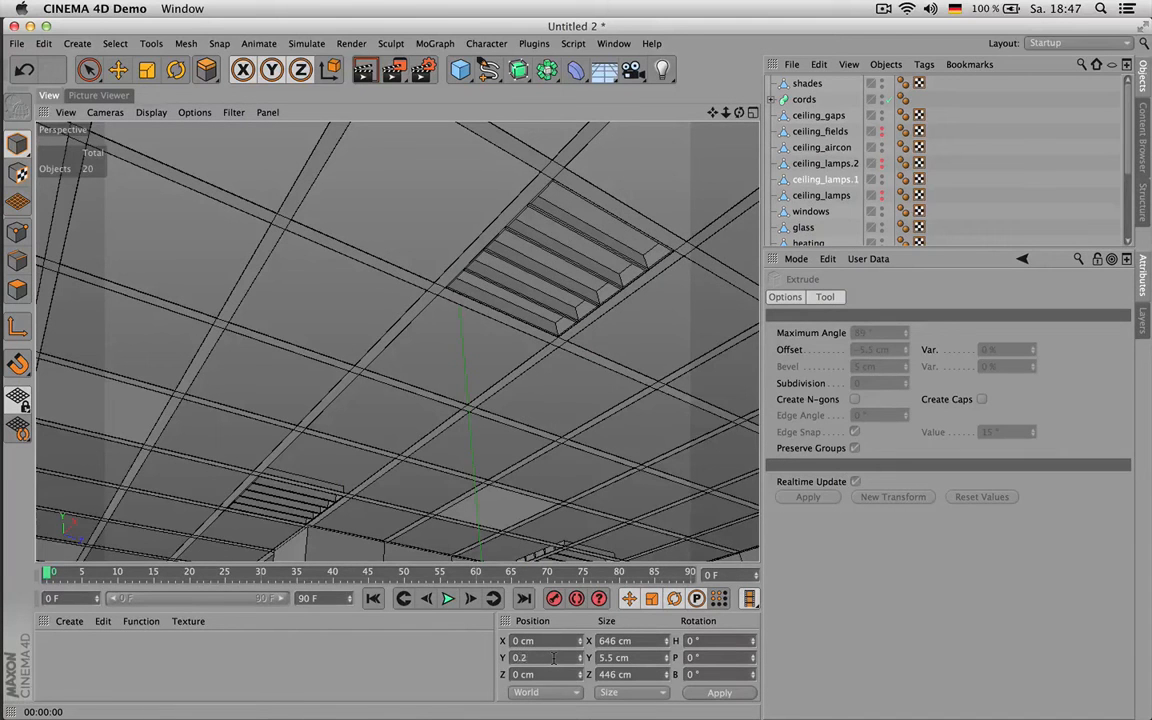
text(.4)
key(Return)
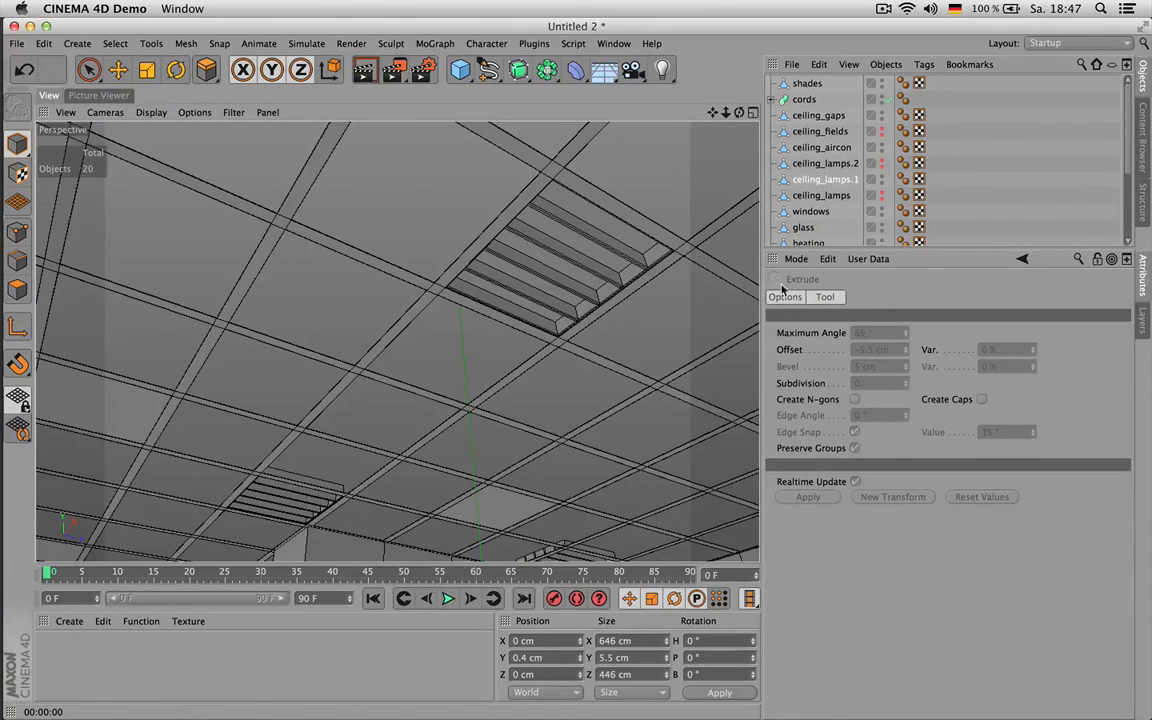
double_click(543, 669)
double_click(547, 659)
text(1)
key(Return)
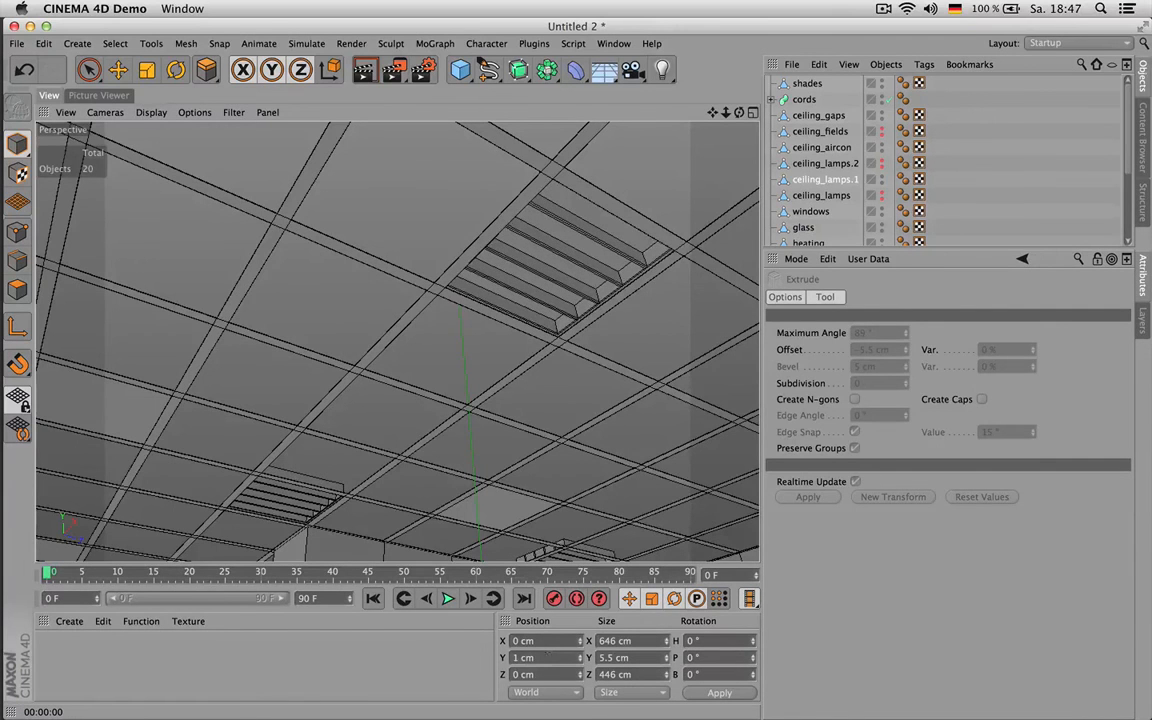
Step: Show ceiling_lamps again and set the Y position of ceiling_lamps.1 to 2 cm after trying 3 cm
click(882, 193)
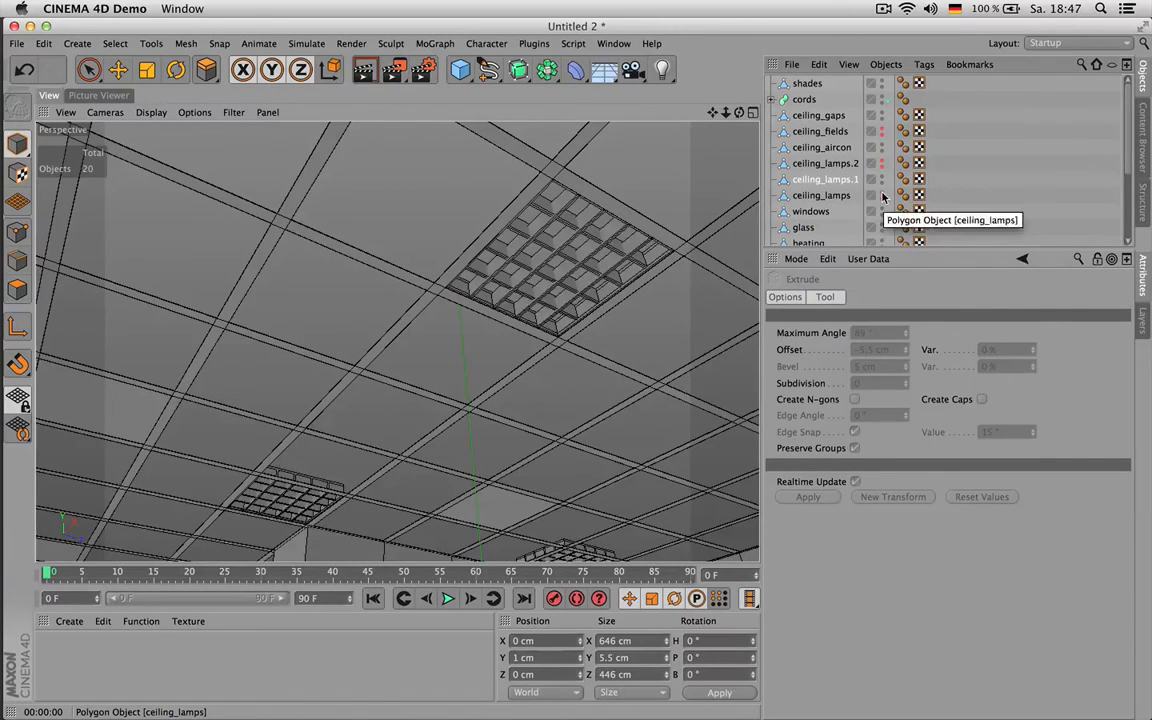
click(580, 656)
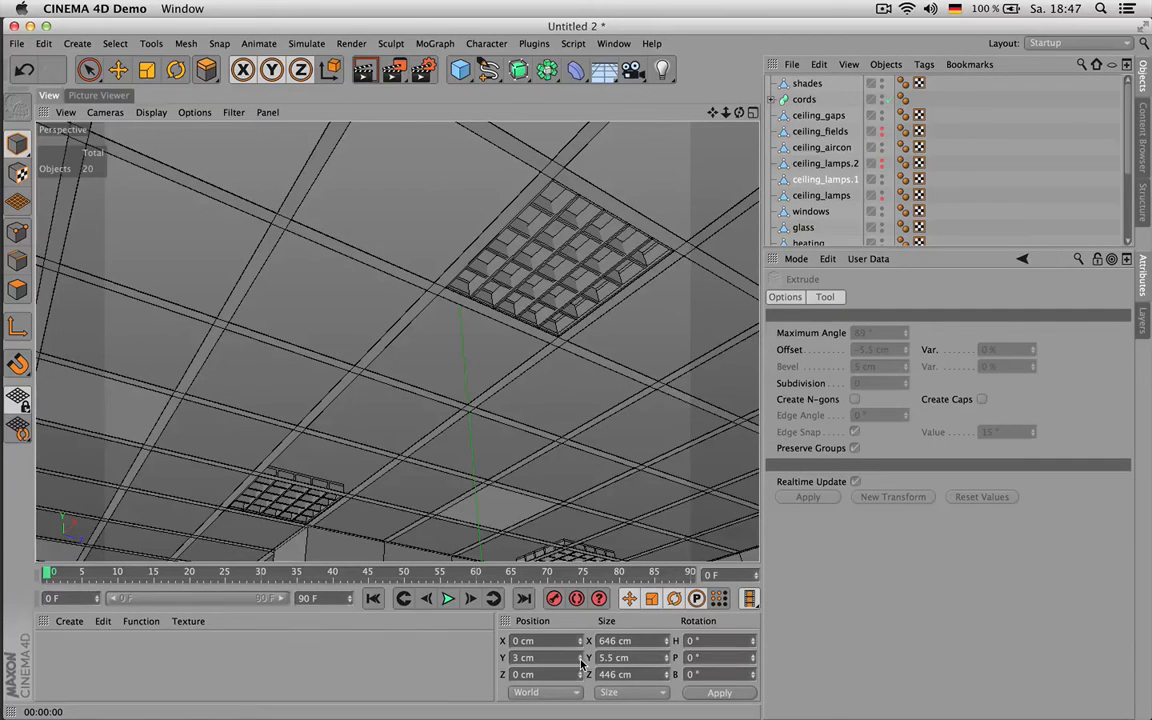
click(838, 192)
click(848, 181)
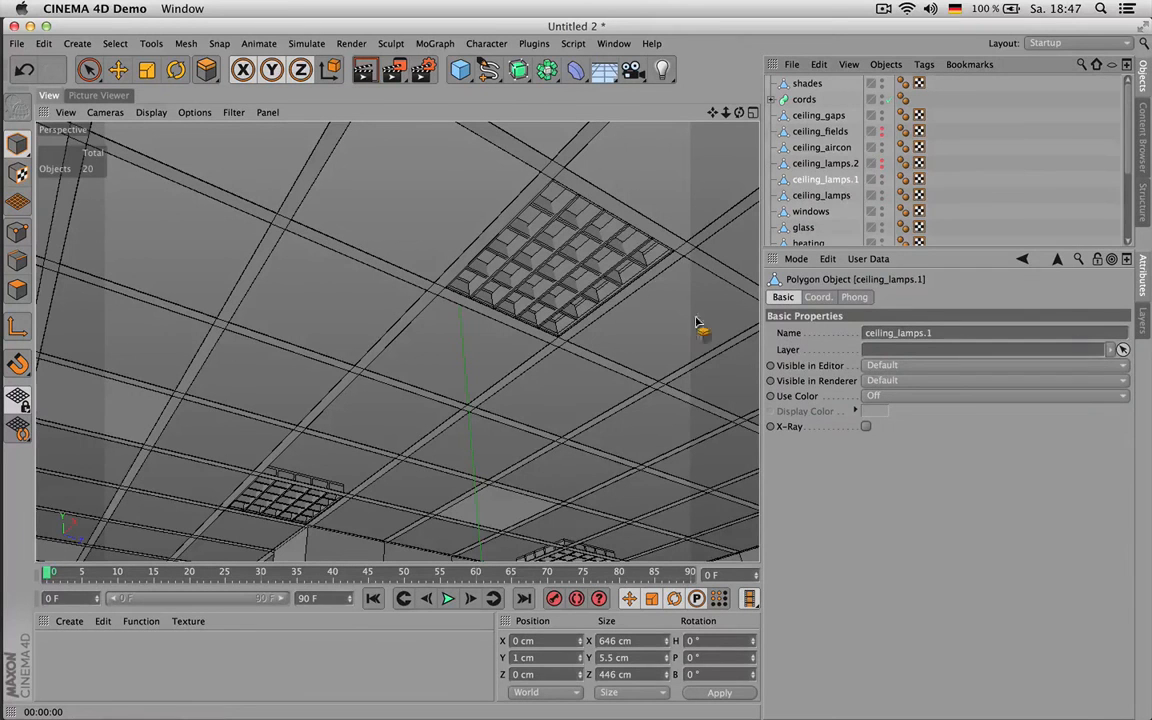
click(580, 654)
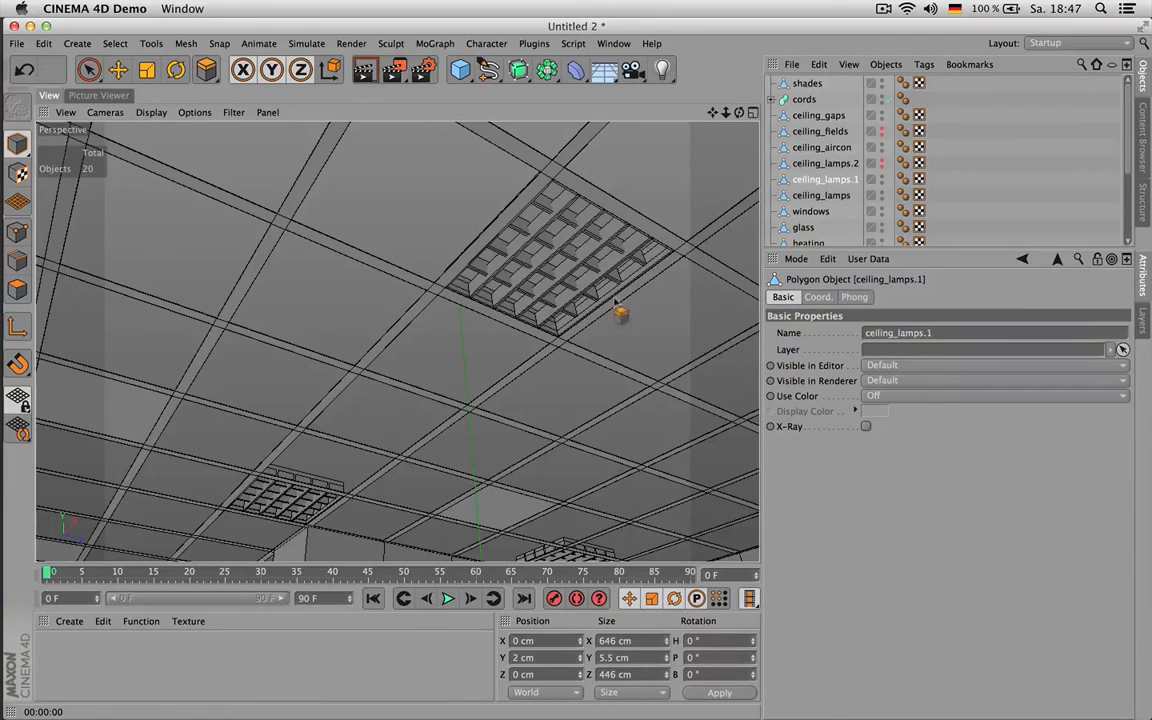
Step: Examine the louvre polygons of both crossing lamp grids up close and select ceiling_lamps and ceiling_lamps.1 together in polygon mode
click(835, 196)
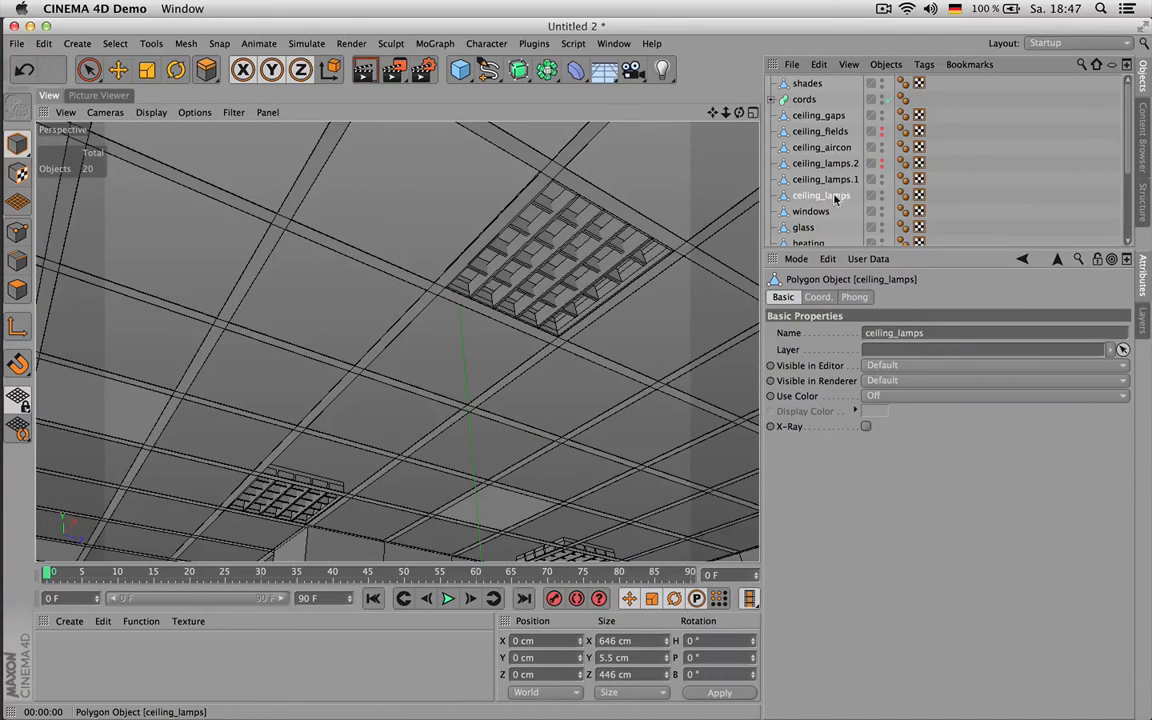
key(d)
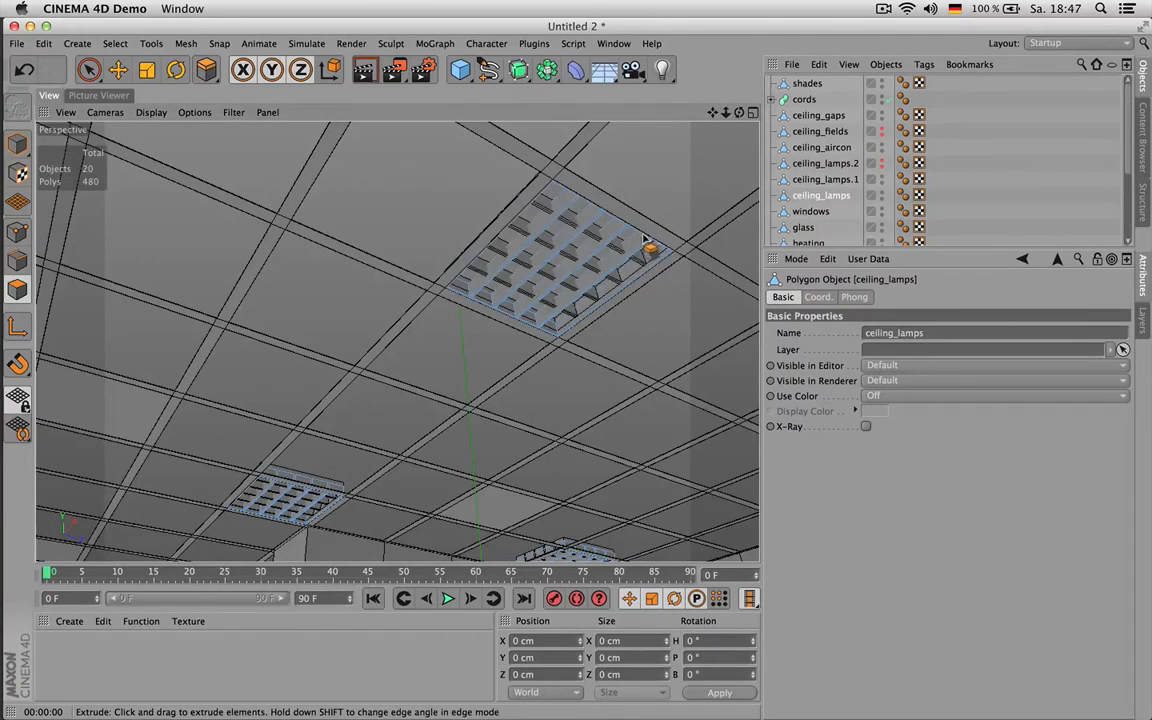
scroll(522, 301, up, 10)
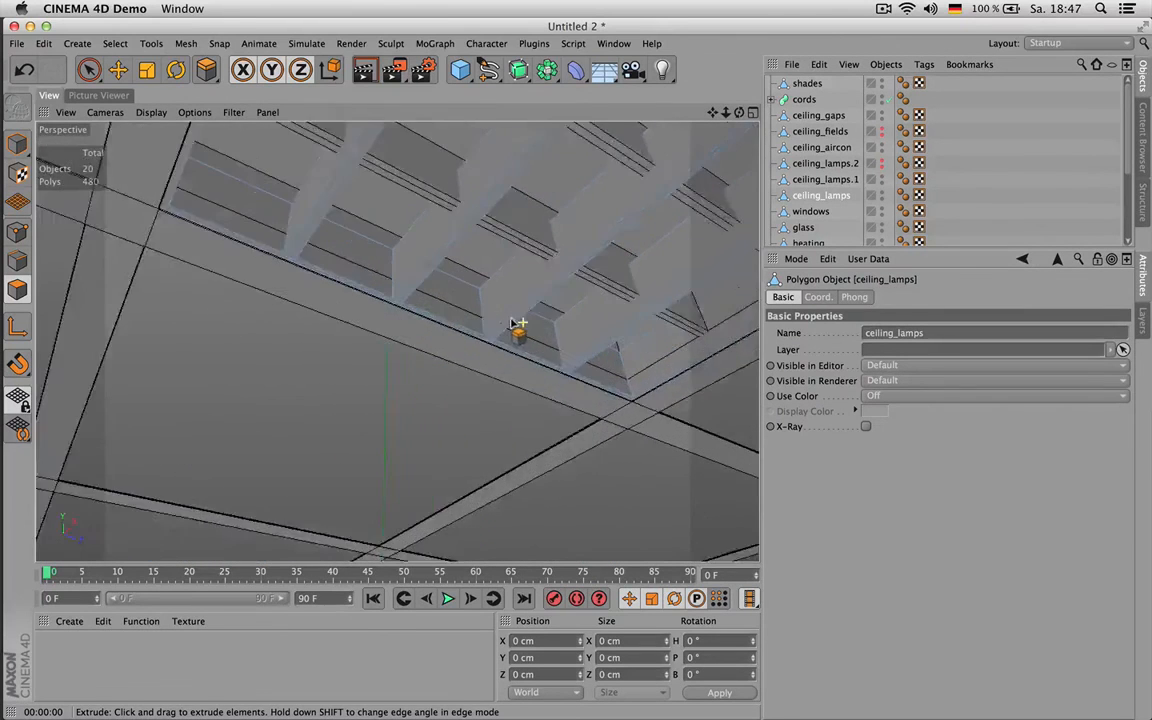
scroll(514, 323, up, 4)
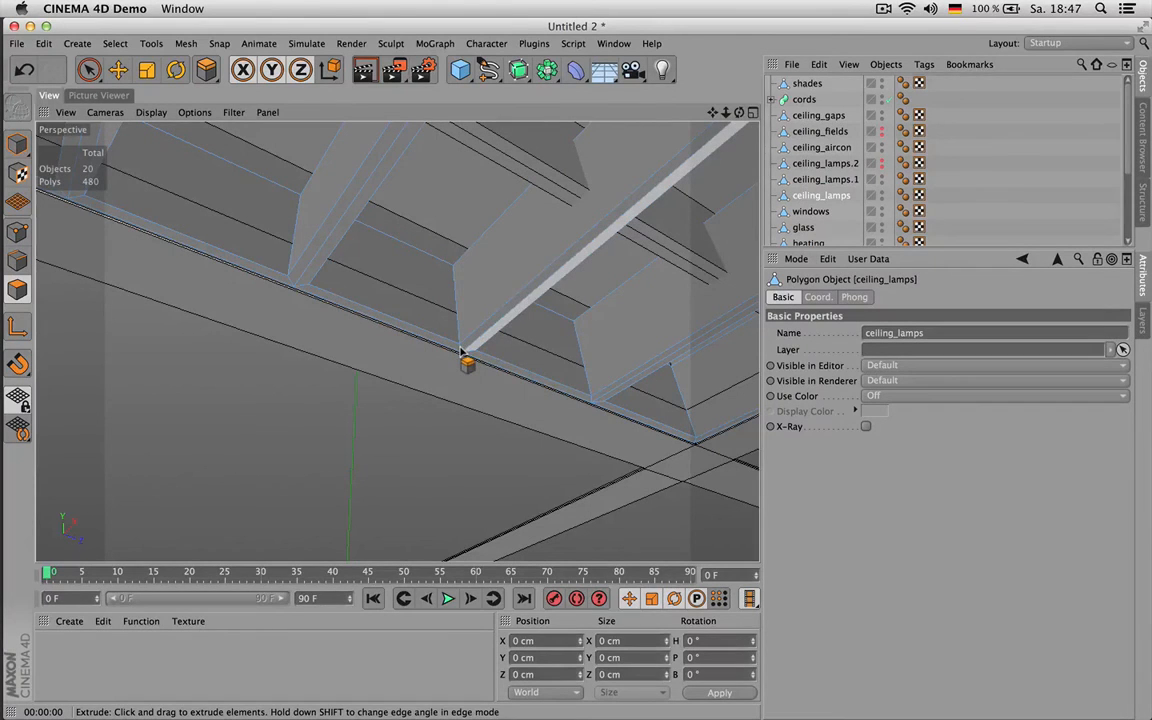
click(830, 180)
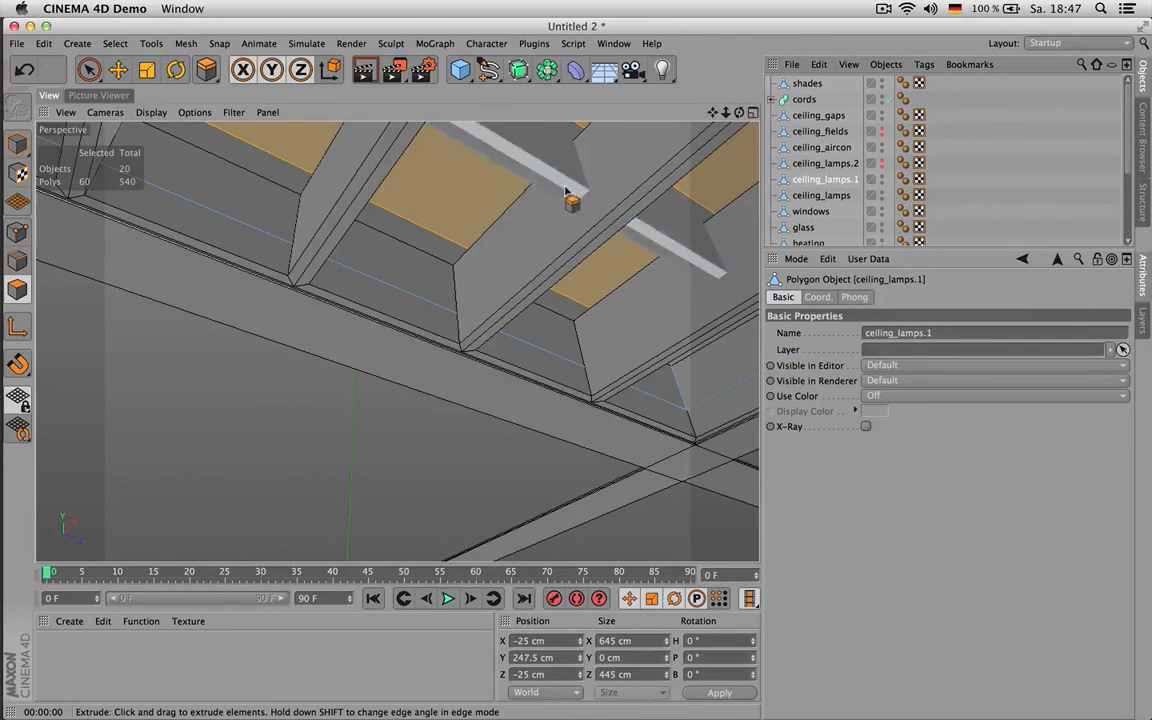
drag(944, 180, 831, 187)
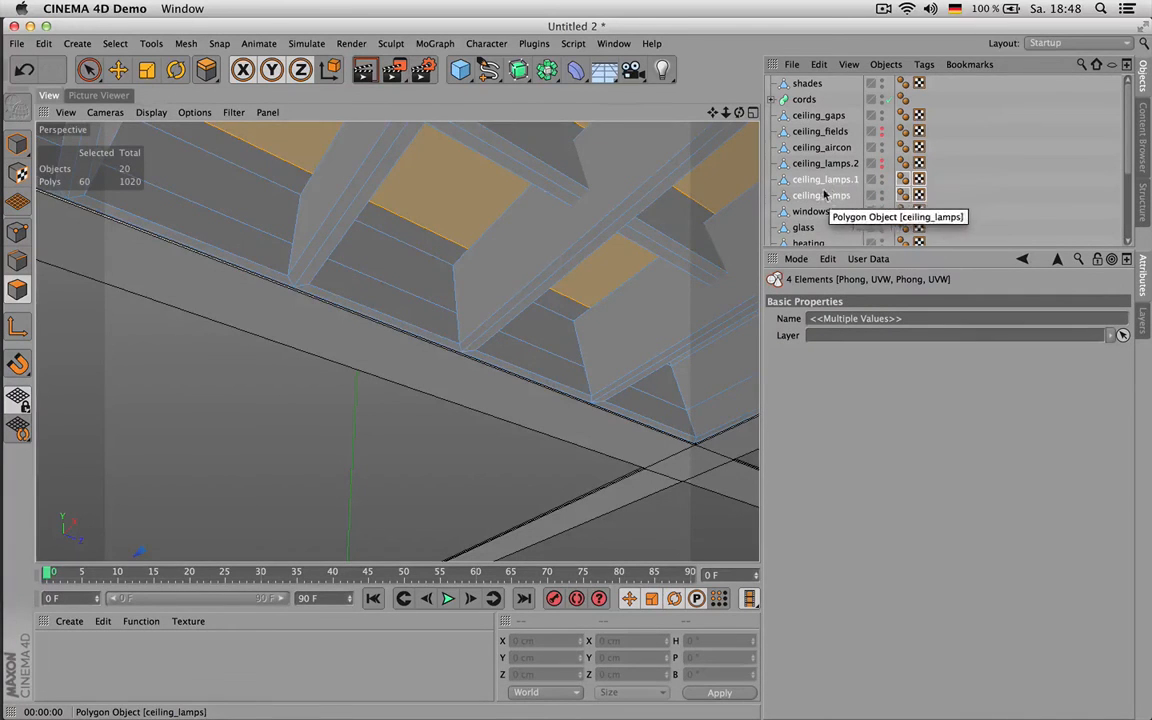
Step: Rectangle-select the bottom rim polygons of all lamp grids in the Right view, with Only Select Visible Elements off, and melt them
key(F3)
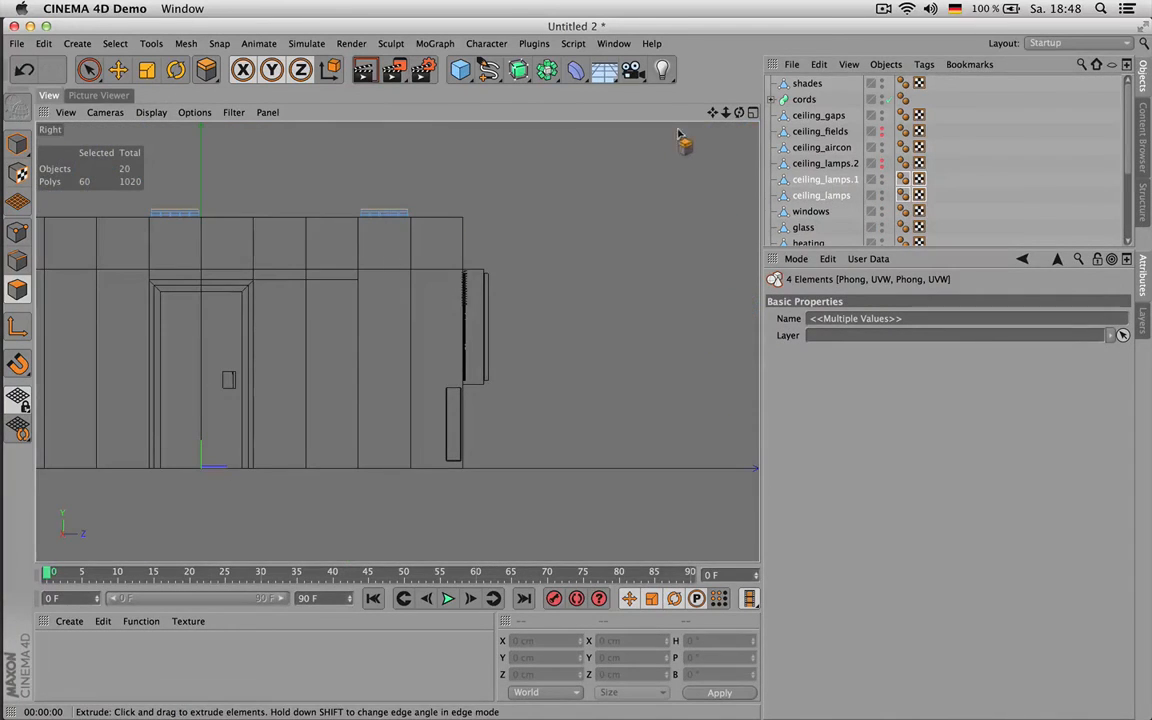
drag(712, 112, 963, 164)
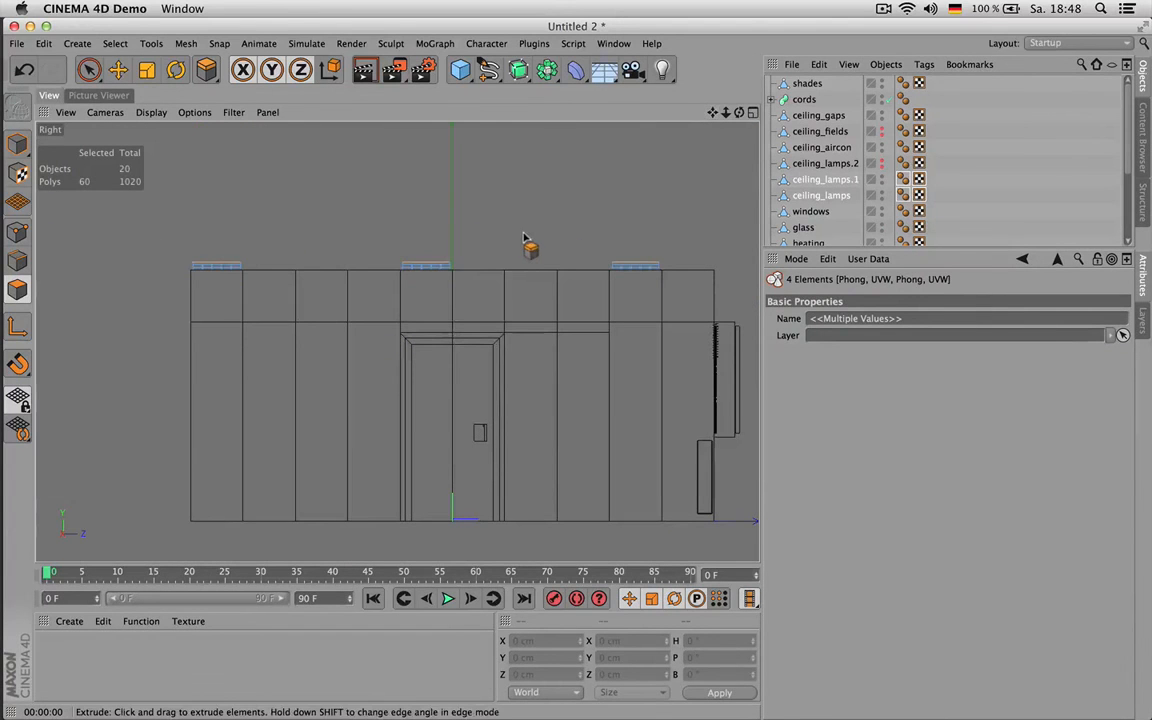
key(0)
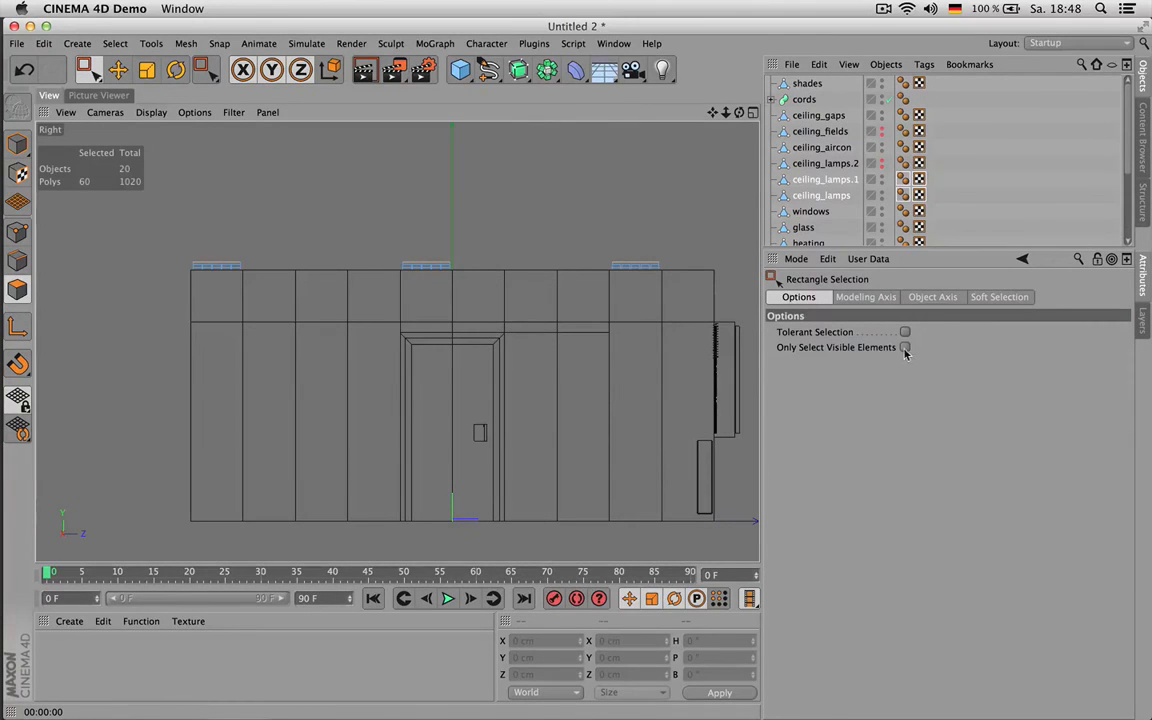
drag(187, 266, 684, 296)
key(F1)
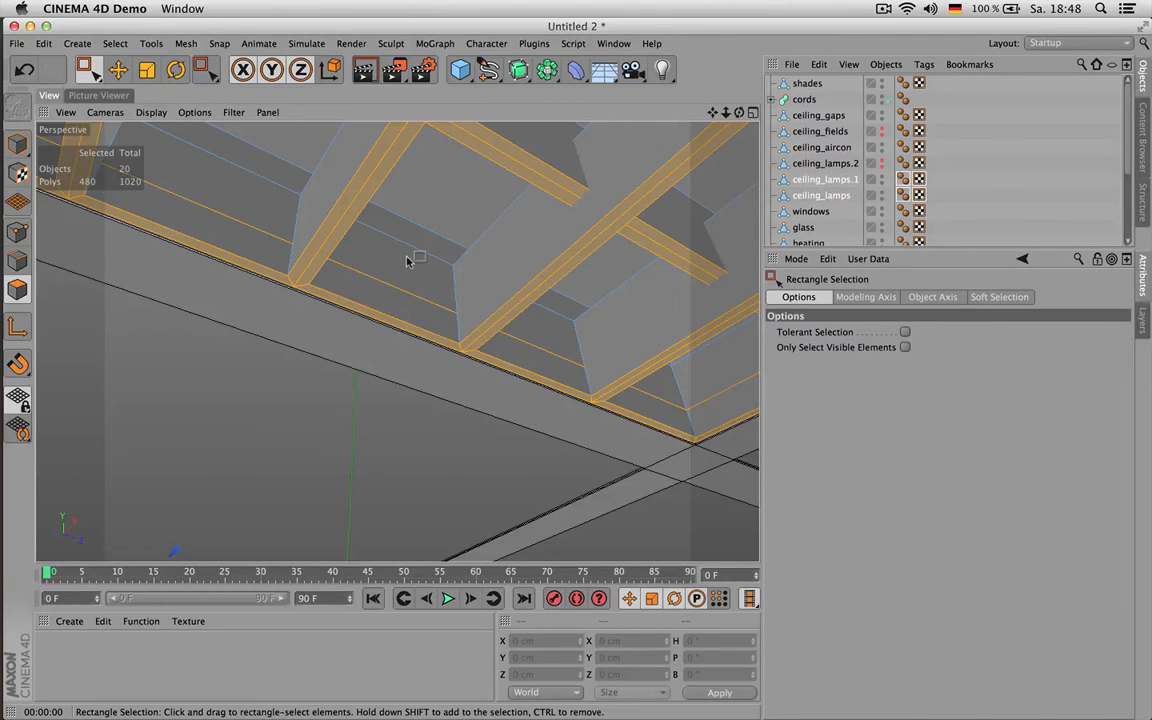
key(u)
key(z)
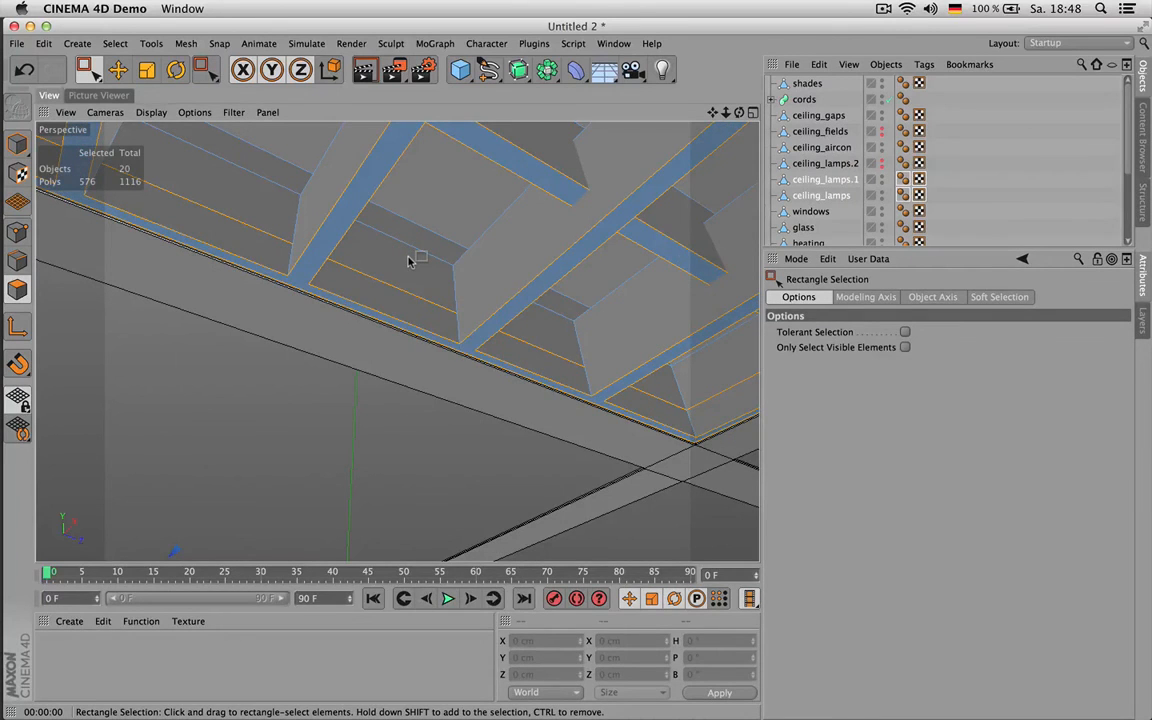